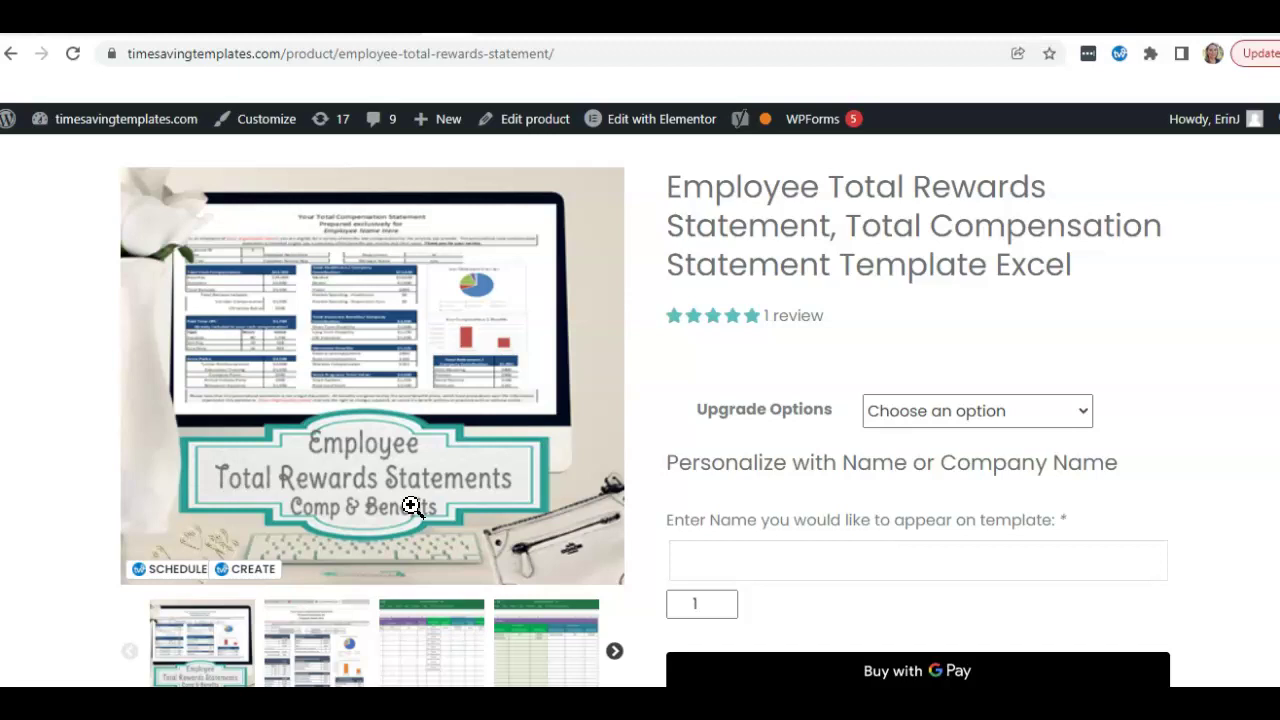
Browse the Employee Total Rewards Statement product page, then open the sample statement PDF for Employee #3
click(722, 382)
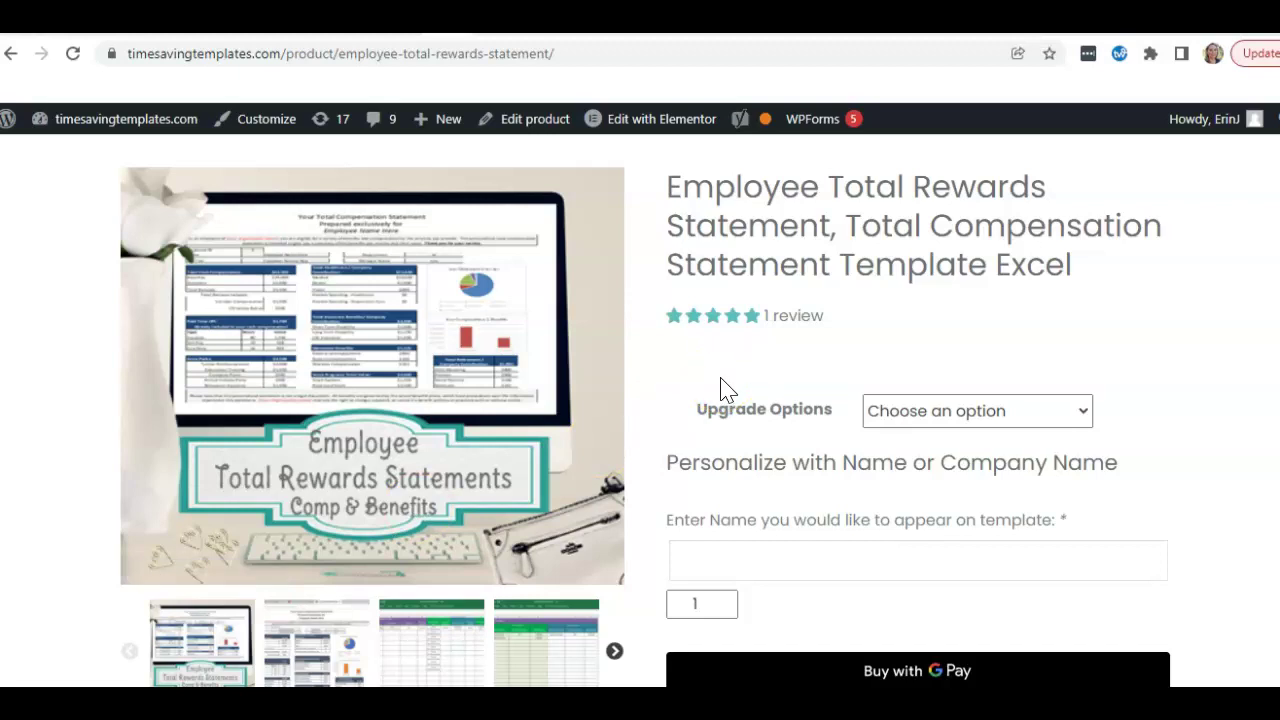
click(754, 389)
click(746, 591)
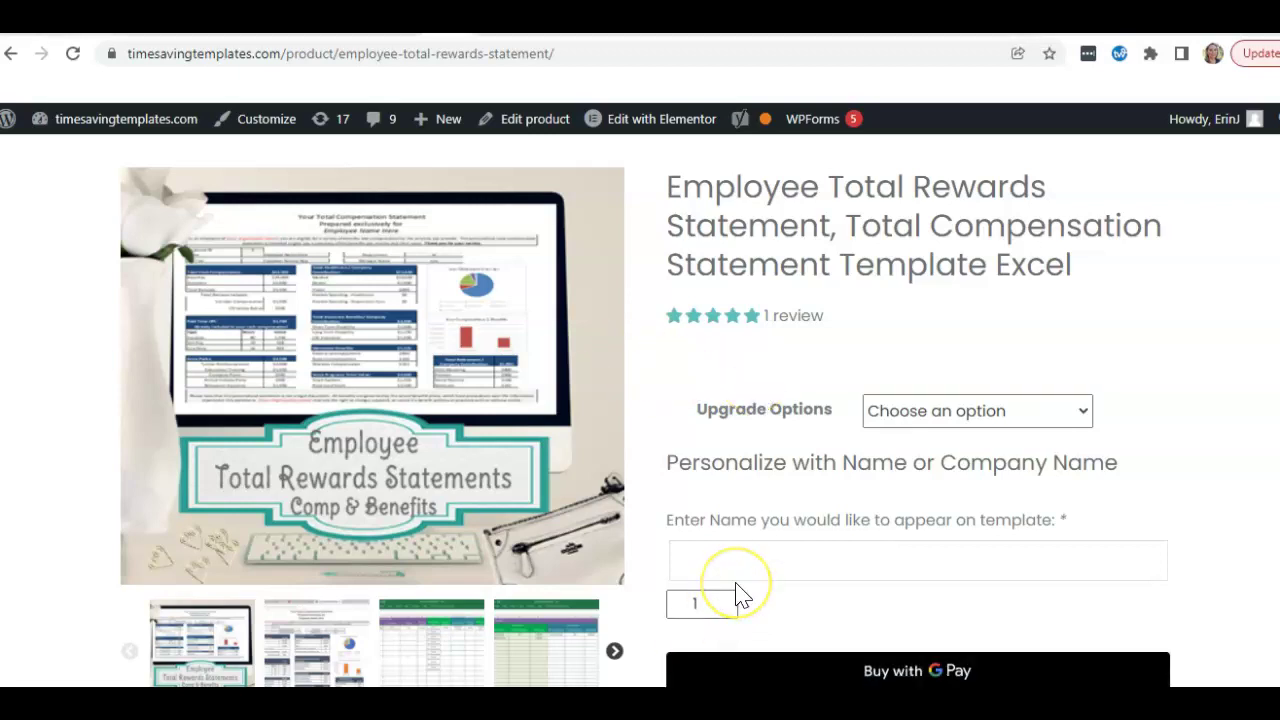
click(927, 347)
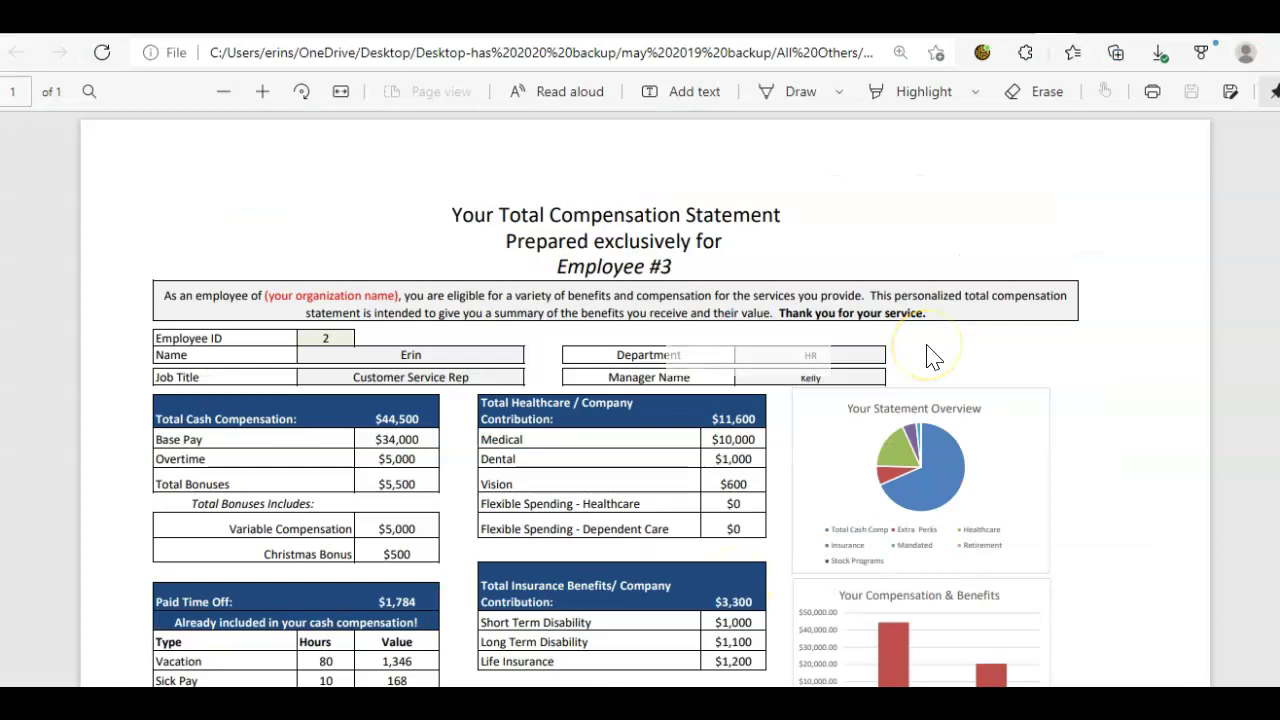
click(868, 258)
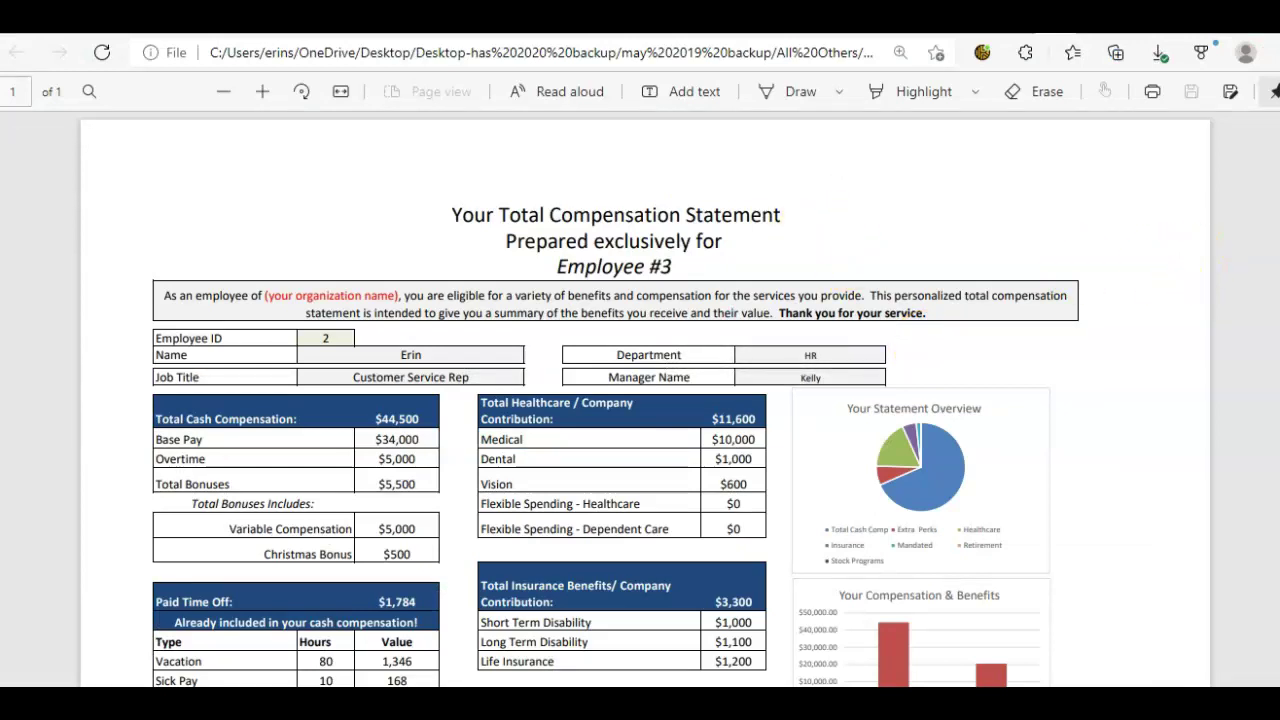
scroll(646, 400, down, 2)
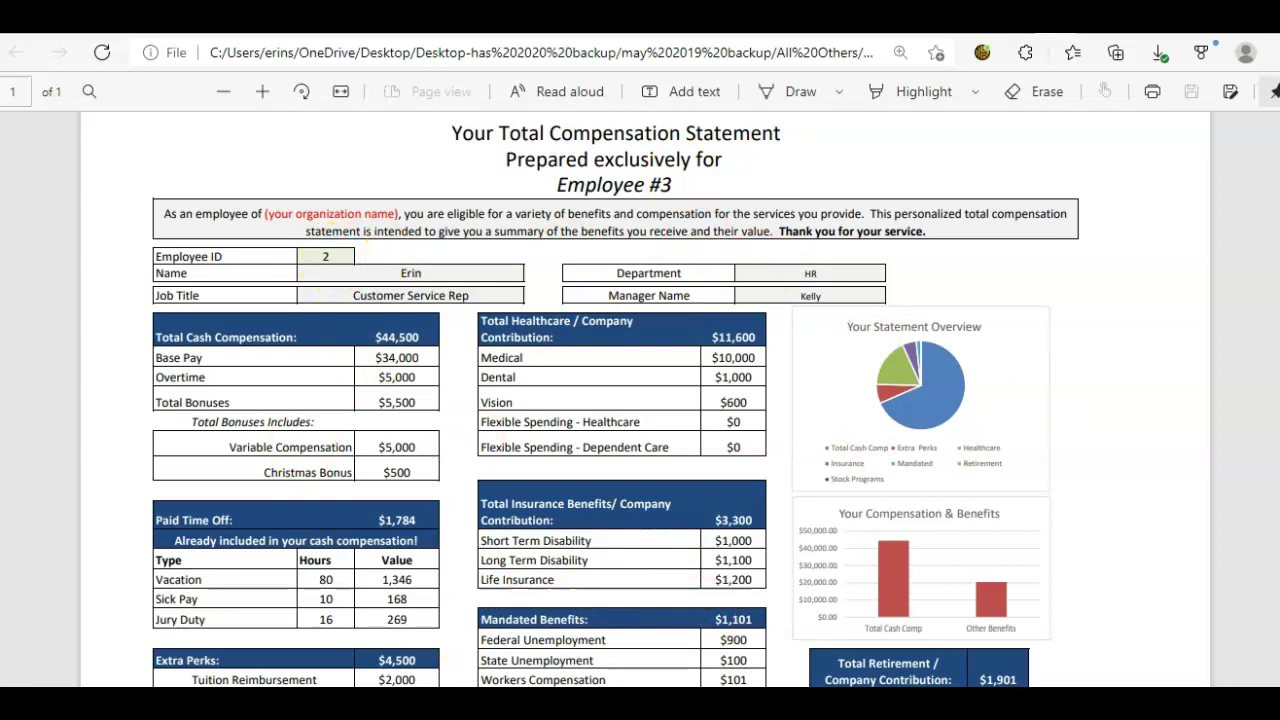
scroll(640, 400, down, 1)
scroll(640, 400, down, 4)
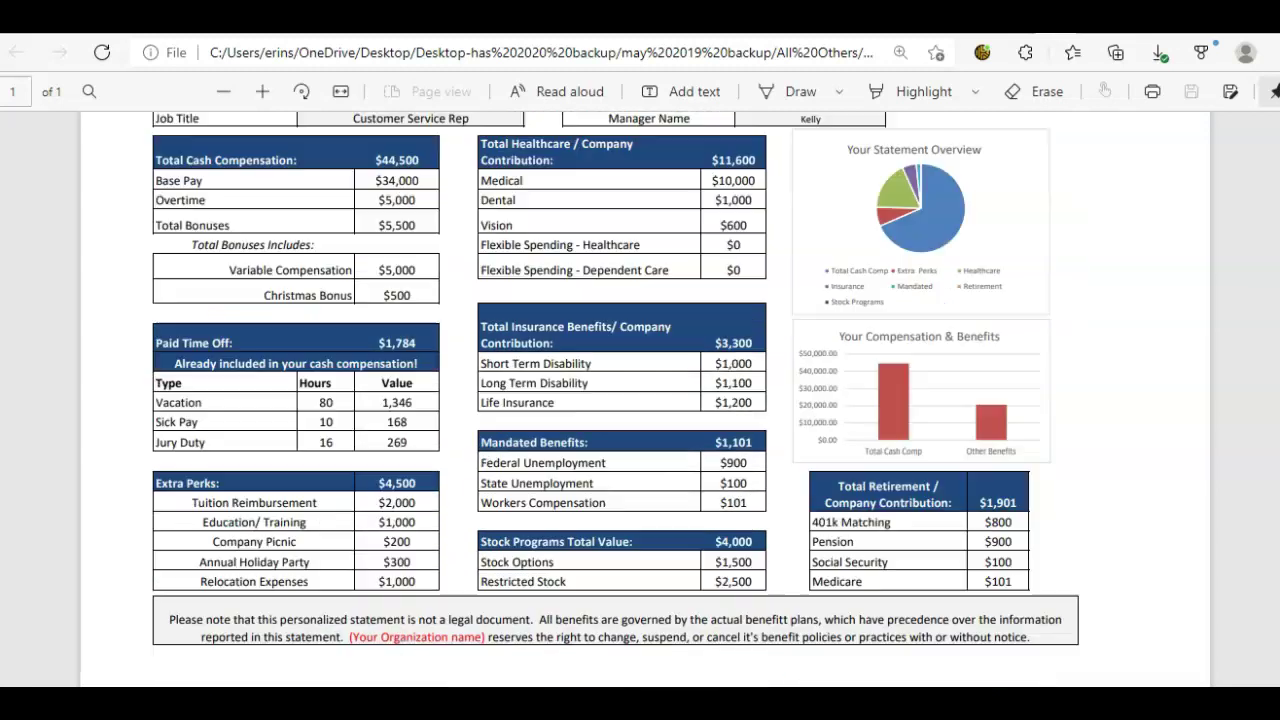
scroll(640, 400, up, 7)
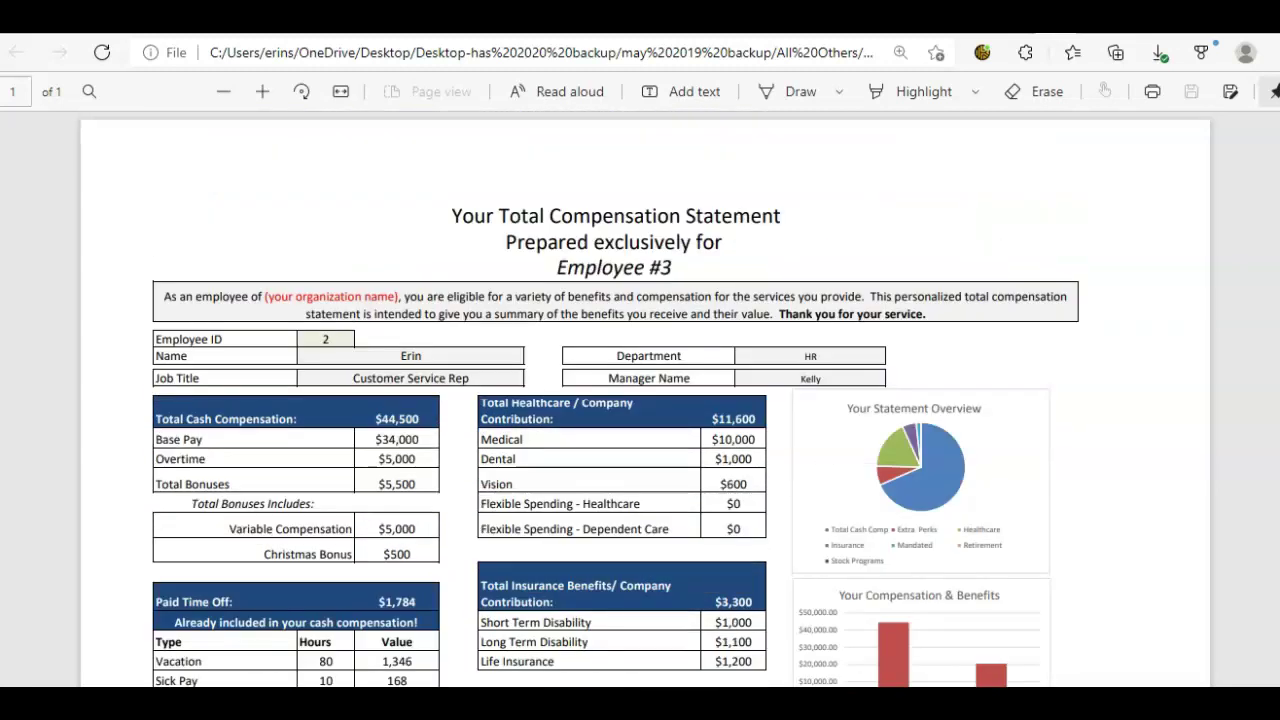
scroll(640, 400, down, 7)
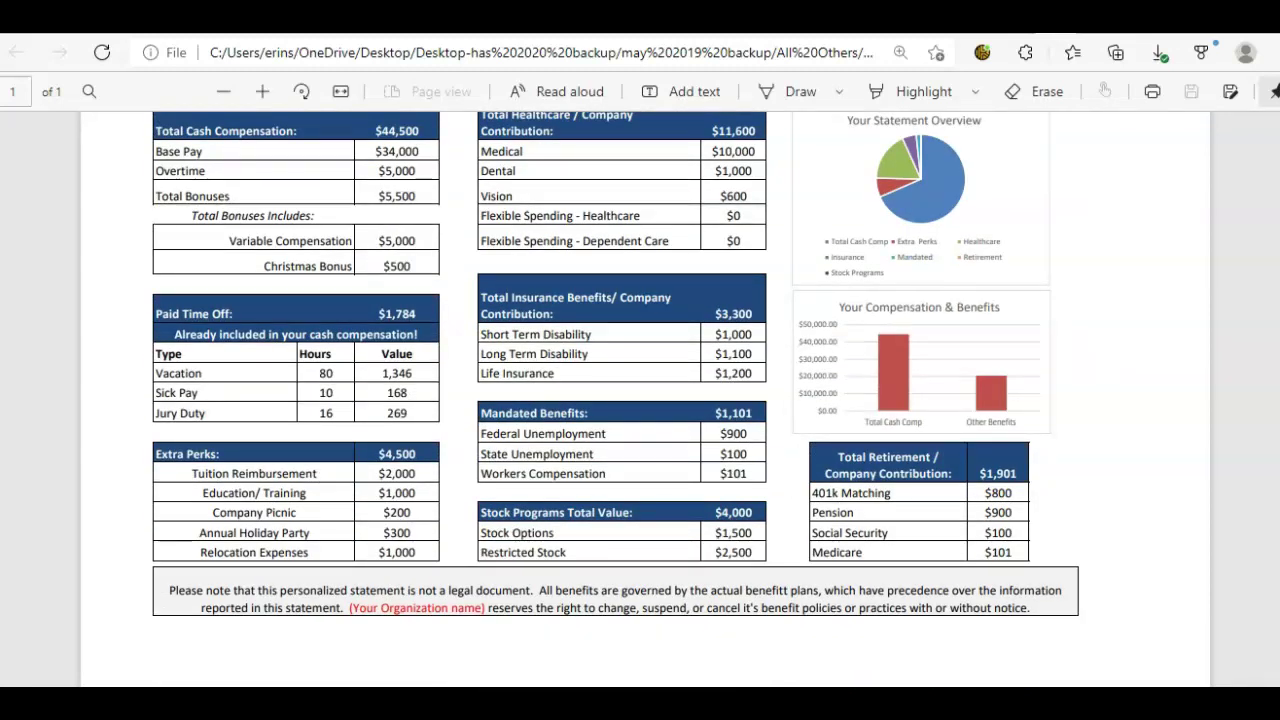
scroll(640, 400, up, 6)
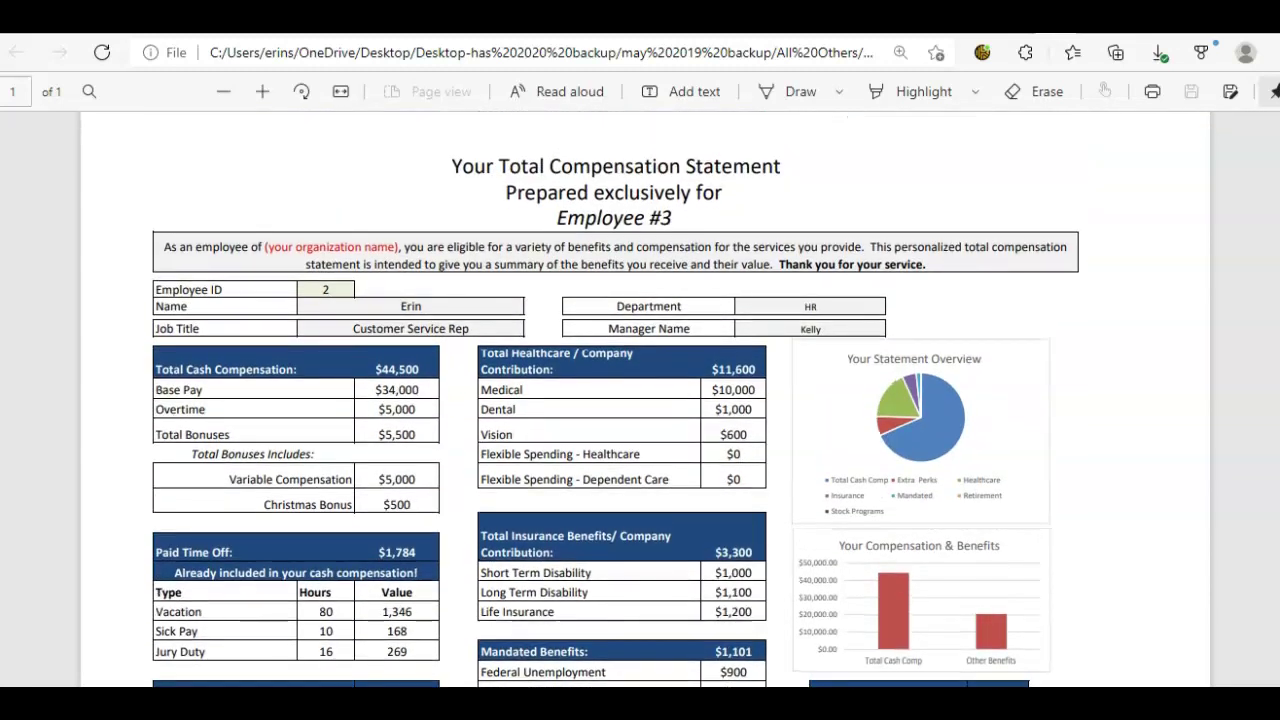
scroll(640, 400, up, 1)
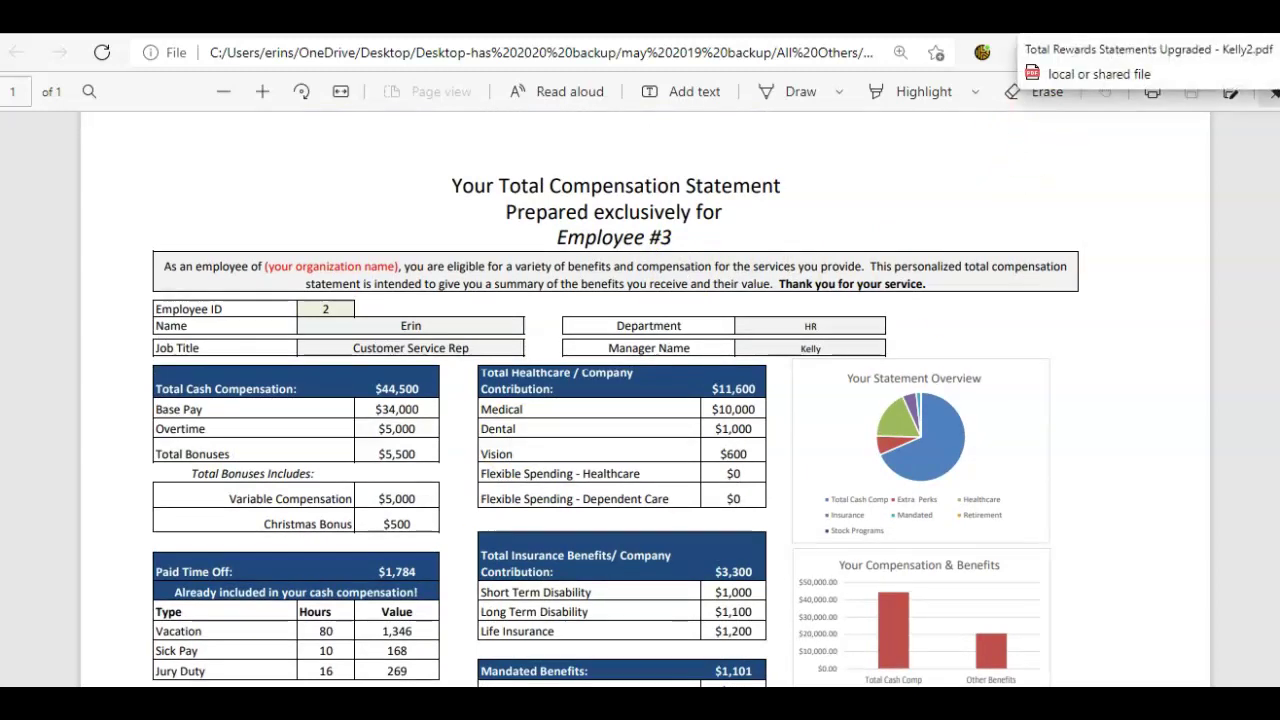
Open the upgraded two-page compensation statement PDF and review its first page
click(1100, 20)
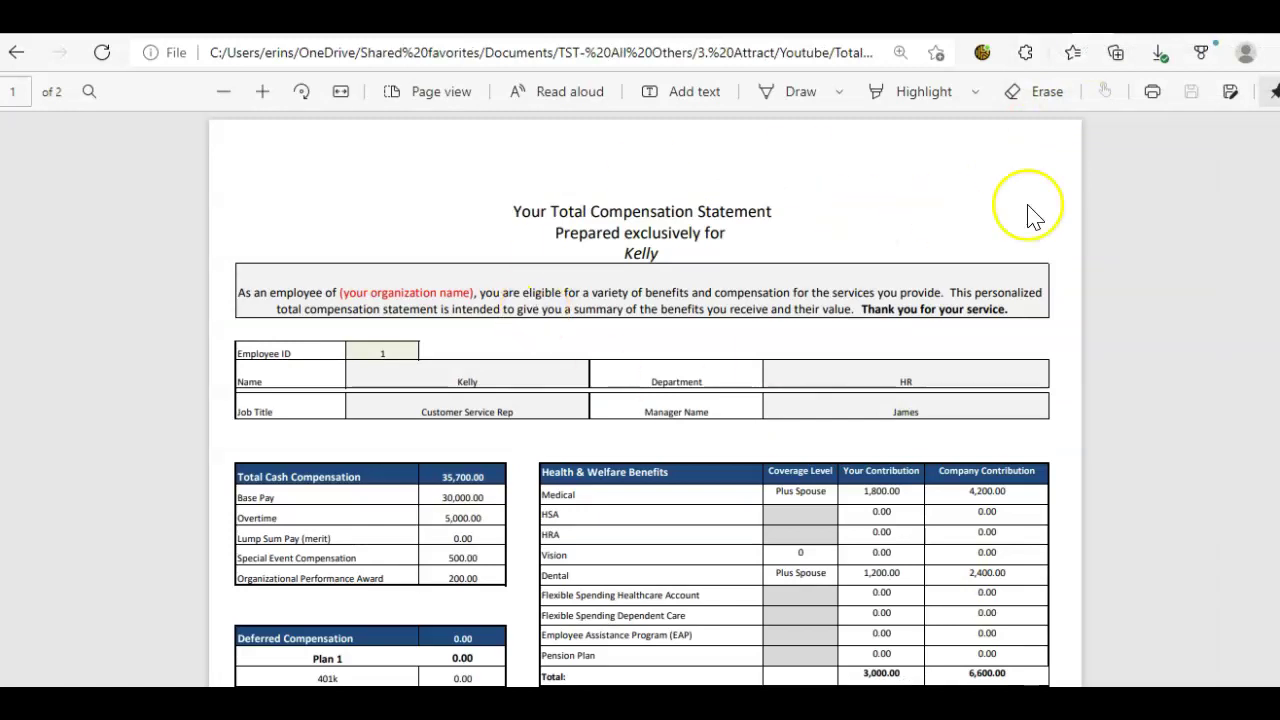
scroll(1232, 212, down, 3)
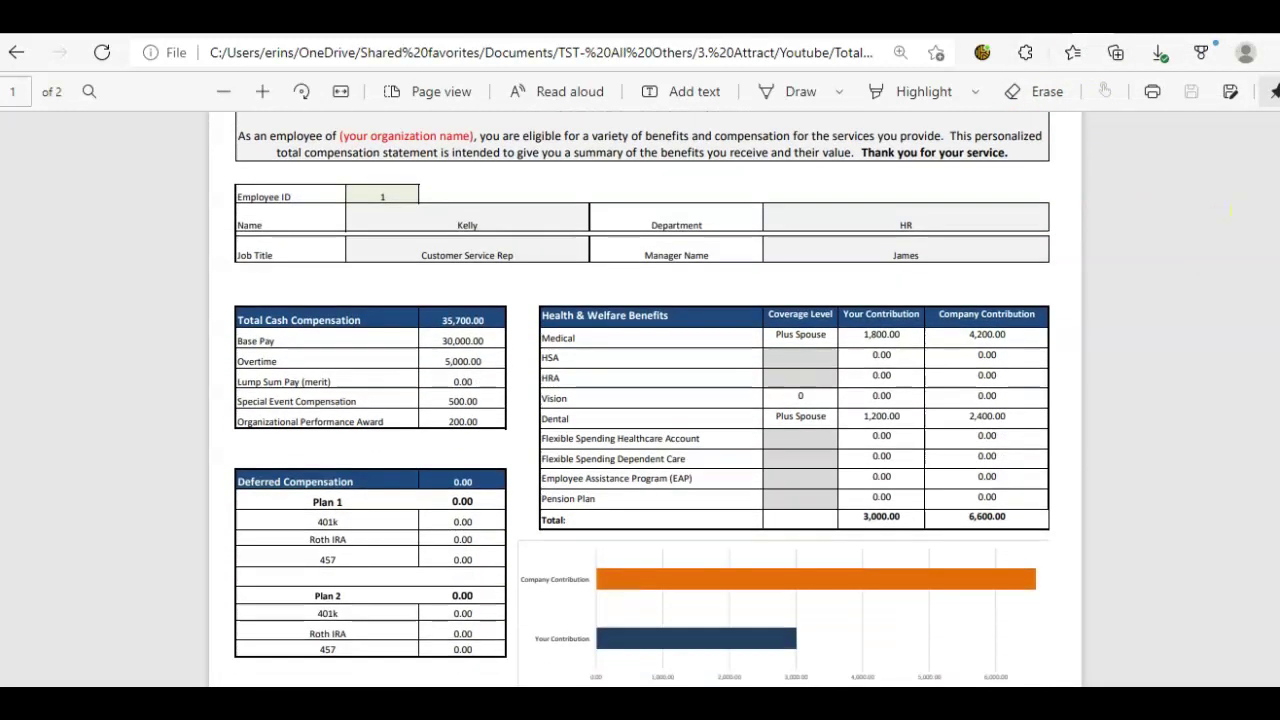
scroll(1232, 212, down, 8)
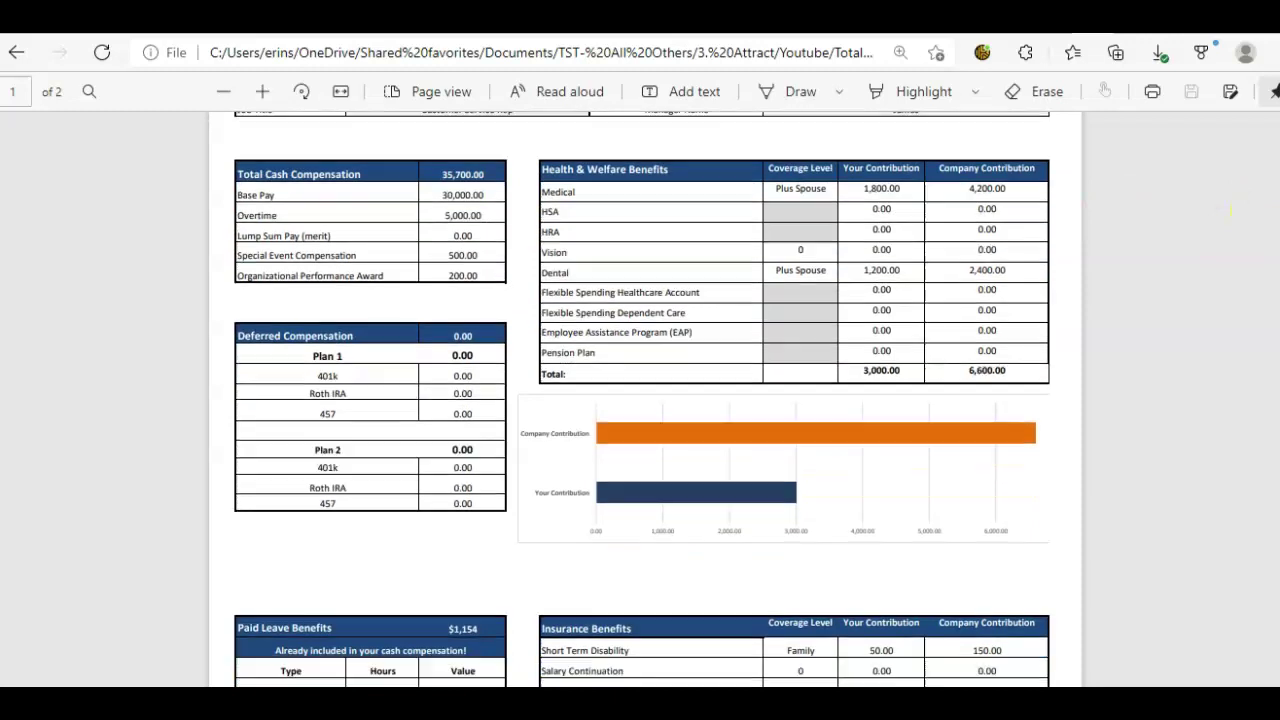
scroll(645, 400, down, 15)
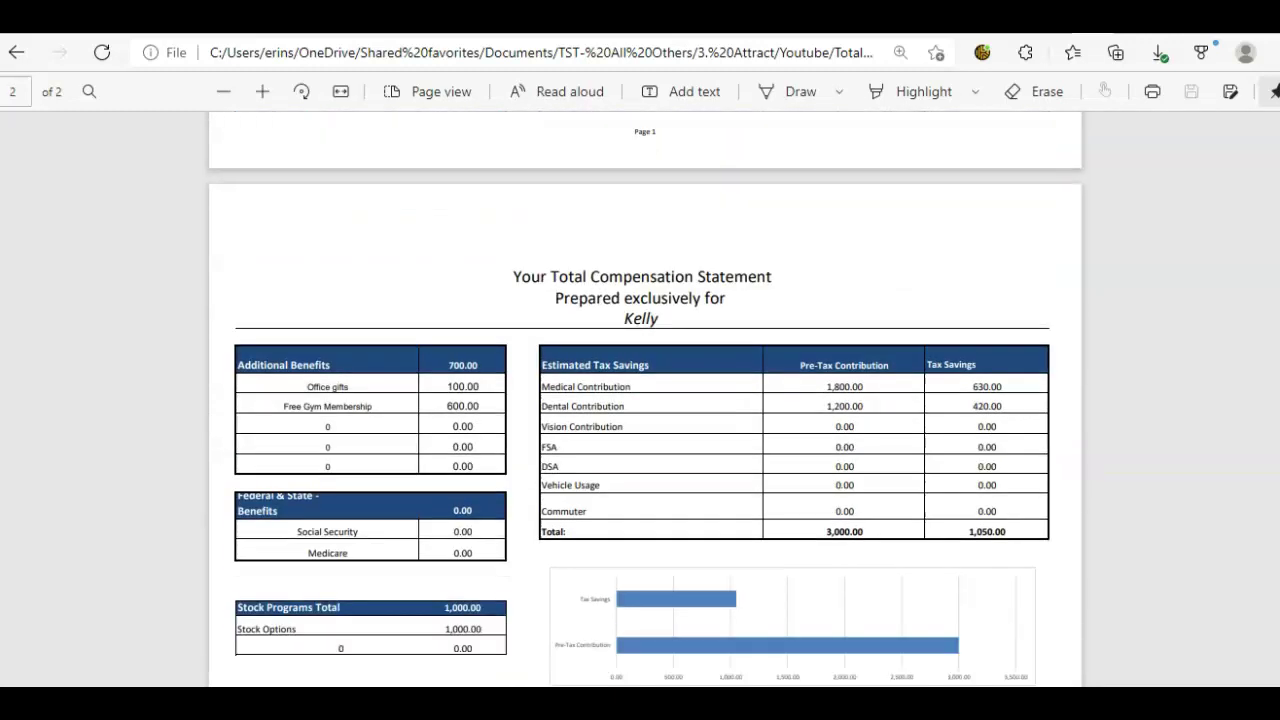
scroll(642, 400, down, 5)
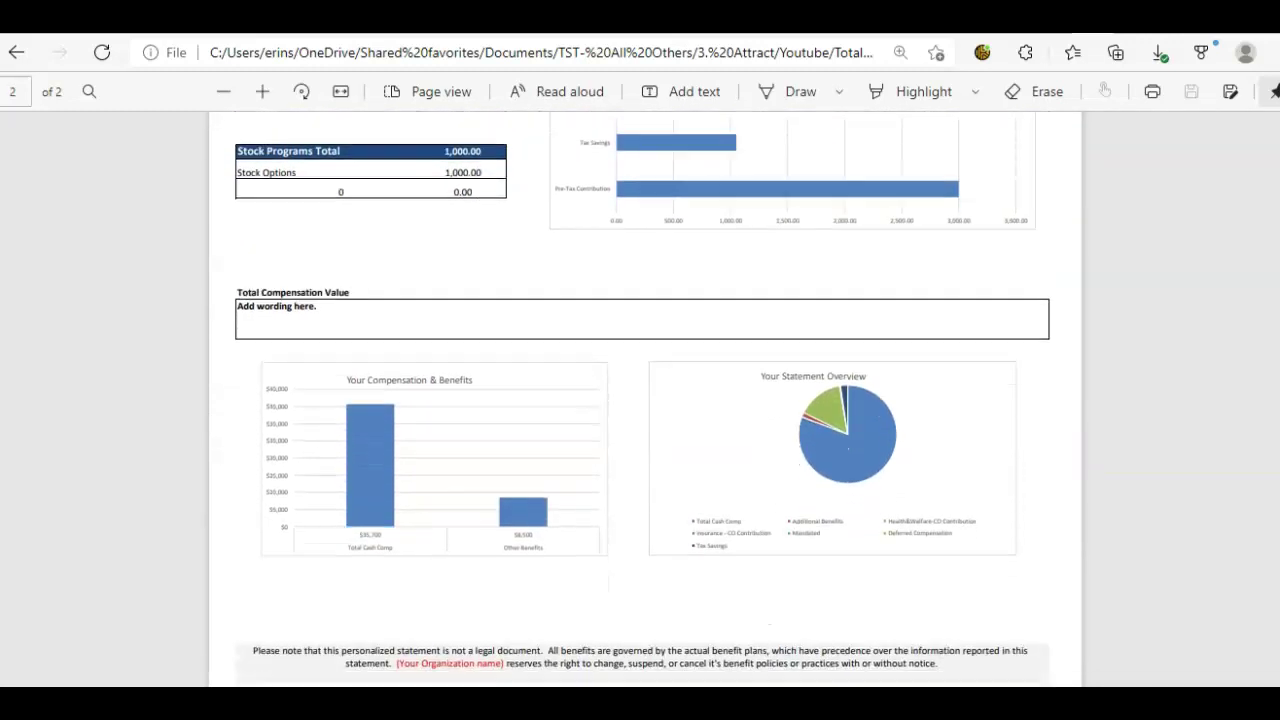
scroll(642, 400, up, 8)
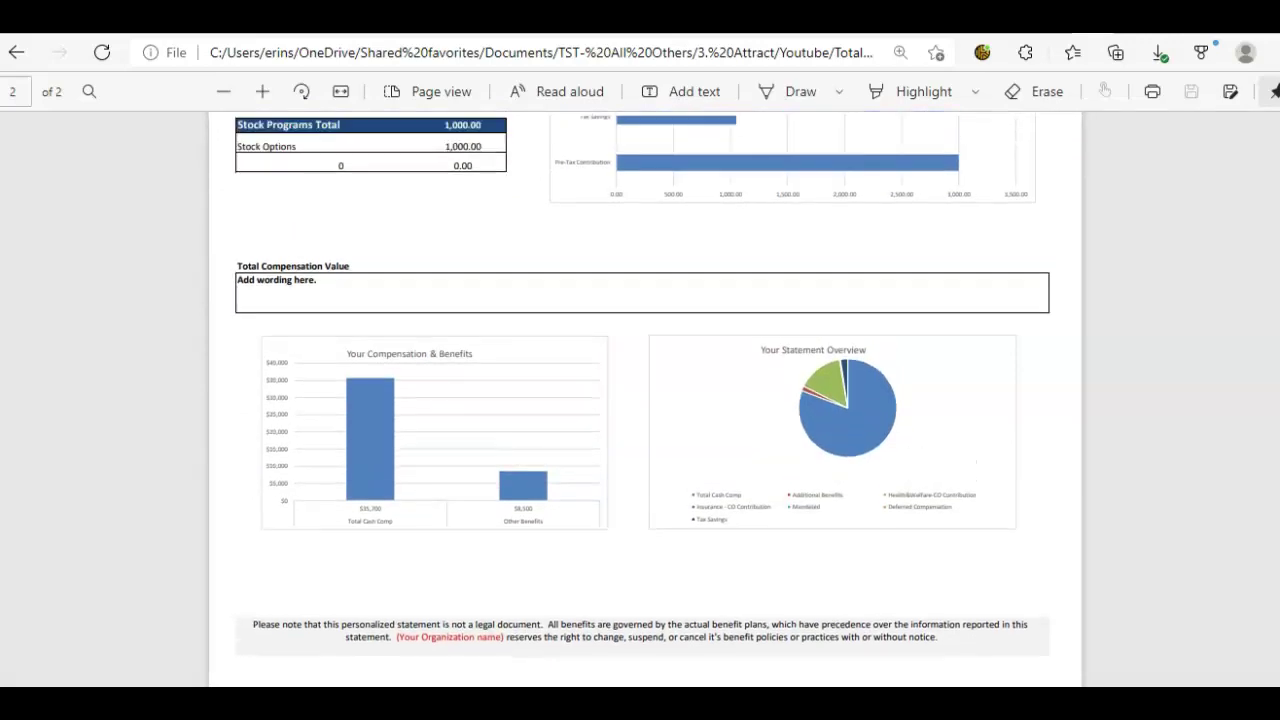
scroll(642, 400, up, 15)
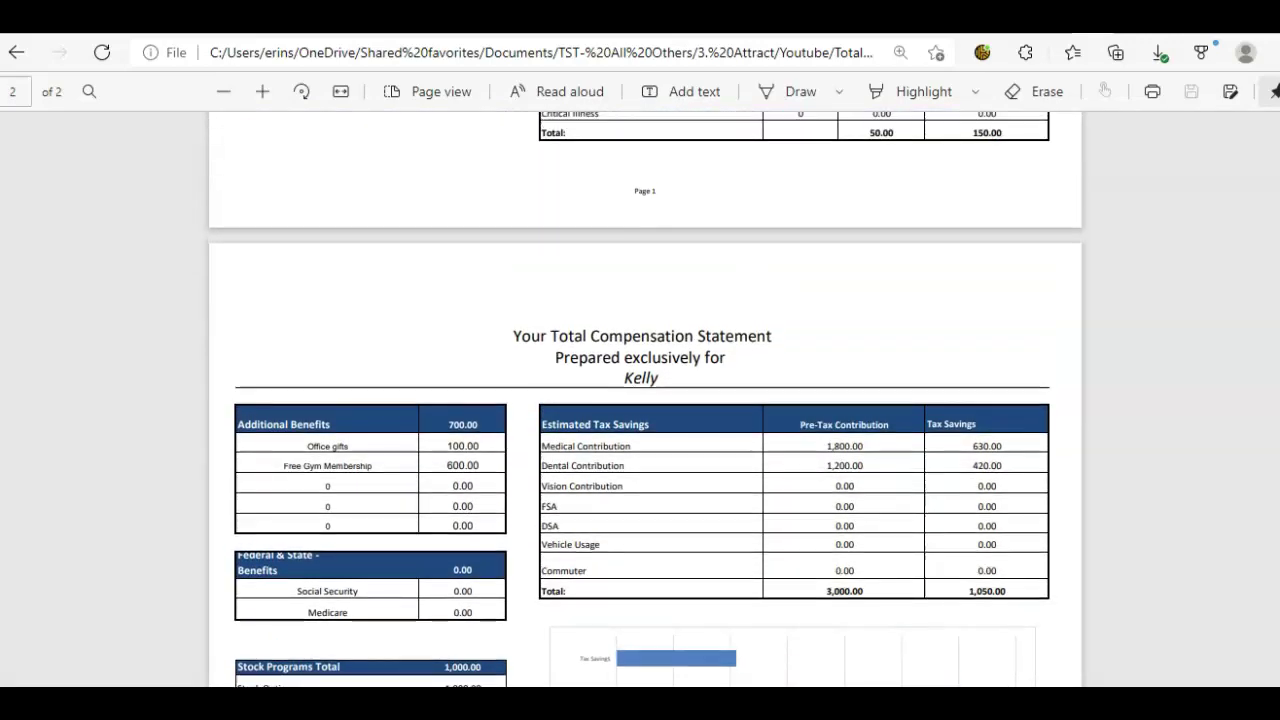
Review the Health & Welfare Benefits and tax-savings tables, then return to the rewards workbook
scroll(642, 400, down, 1)
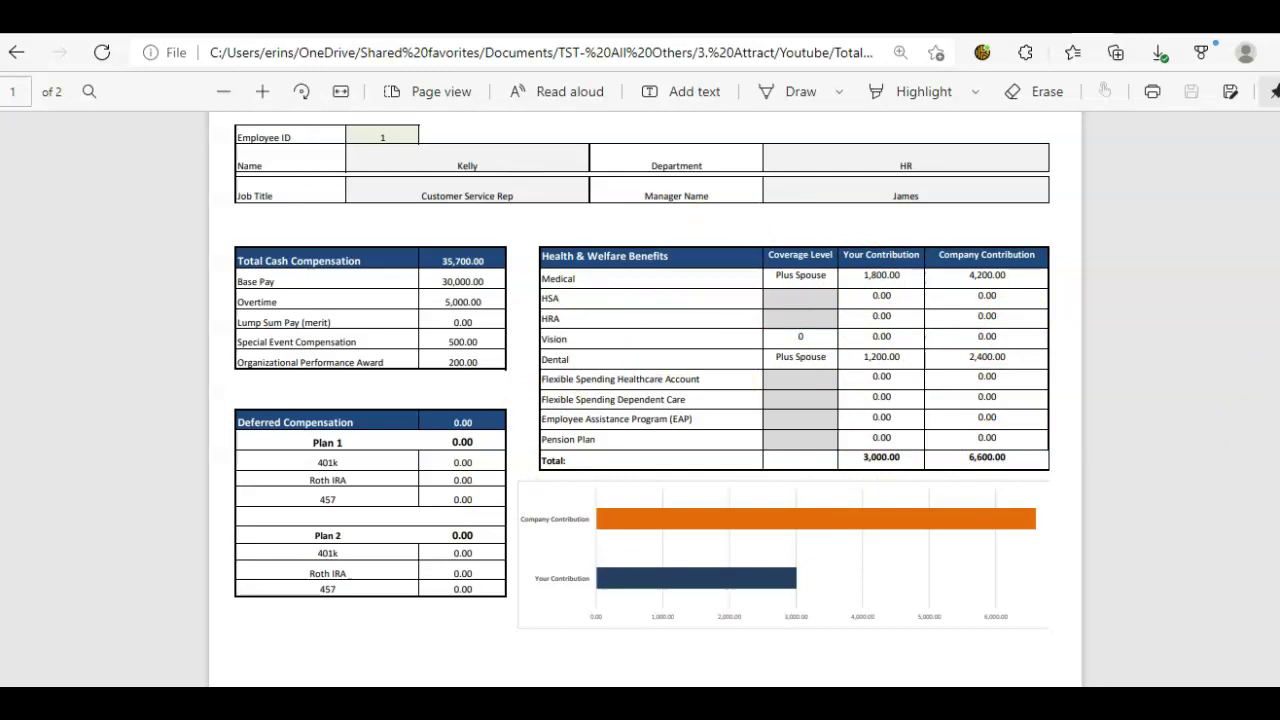
scroll(642, 400, down, 1)
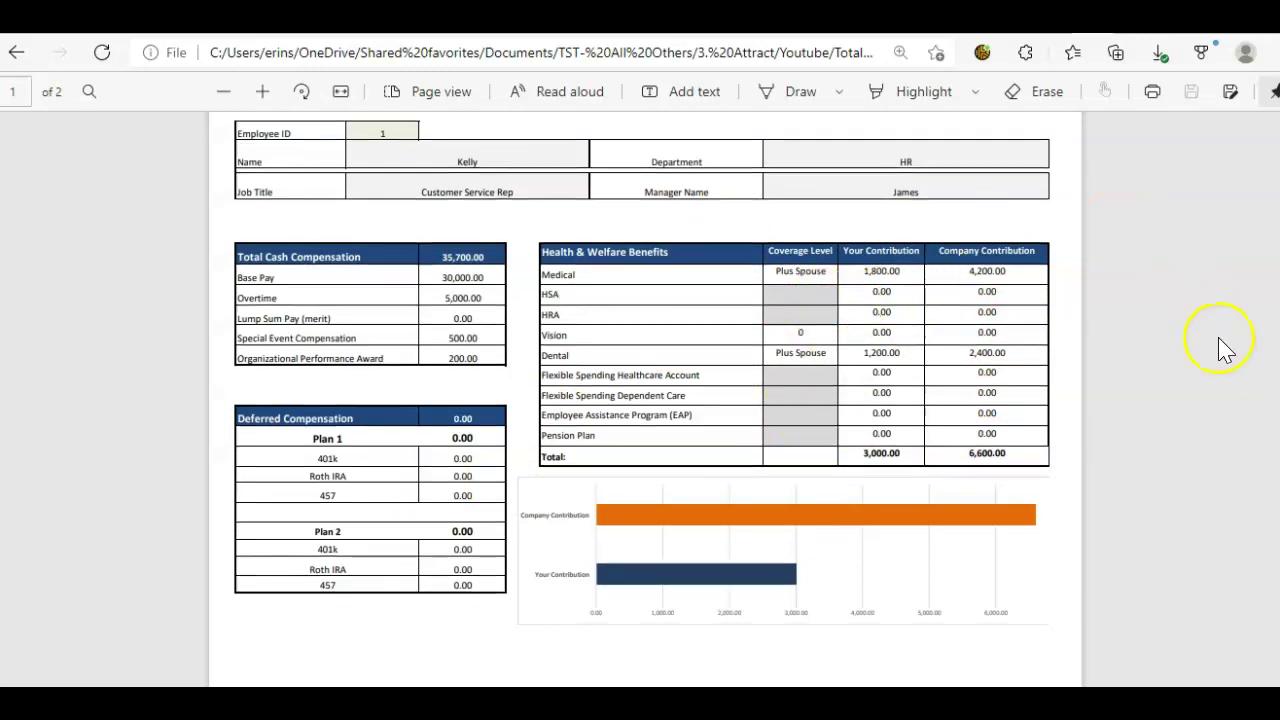
scroll(645, 400, down, 5)
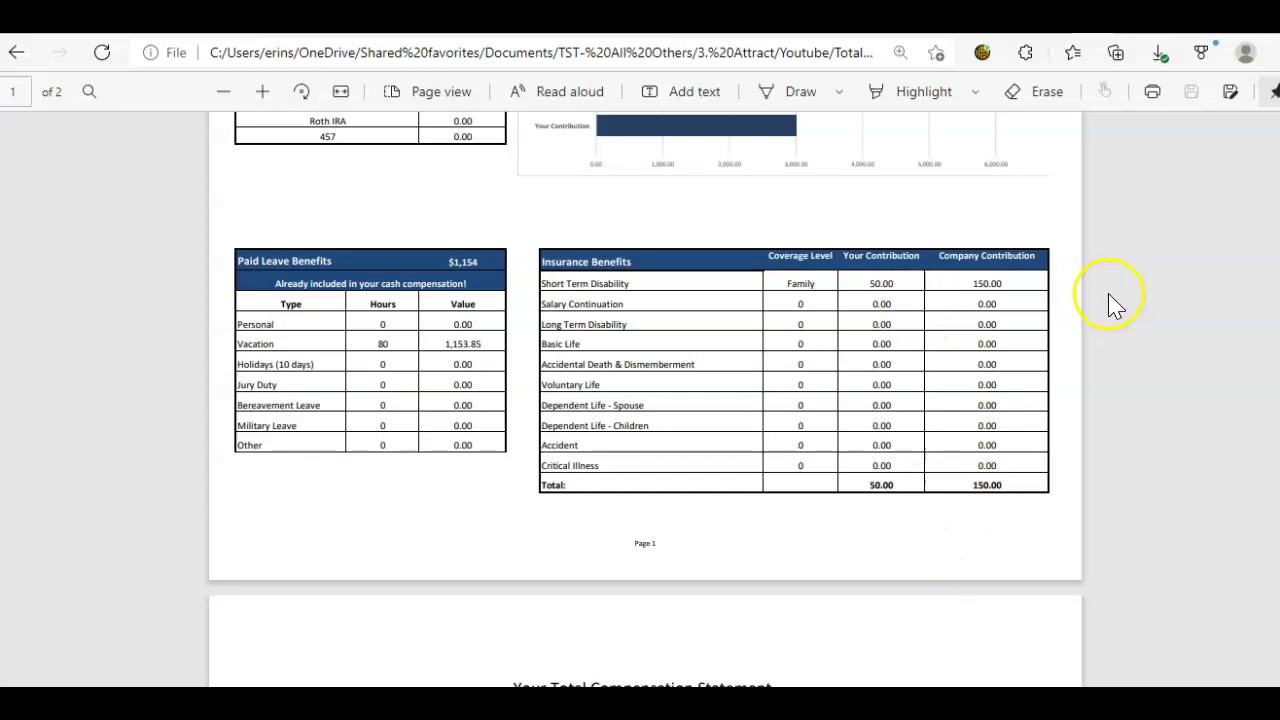
scroll(1101, 285, down, 10)
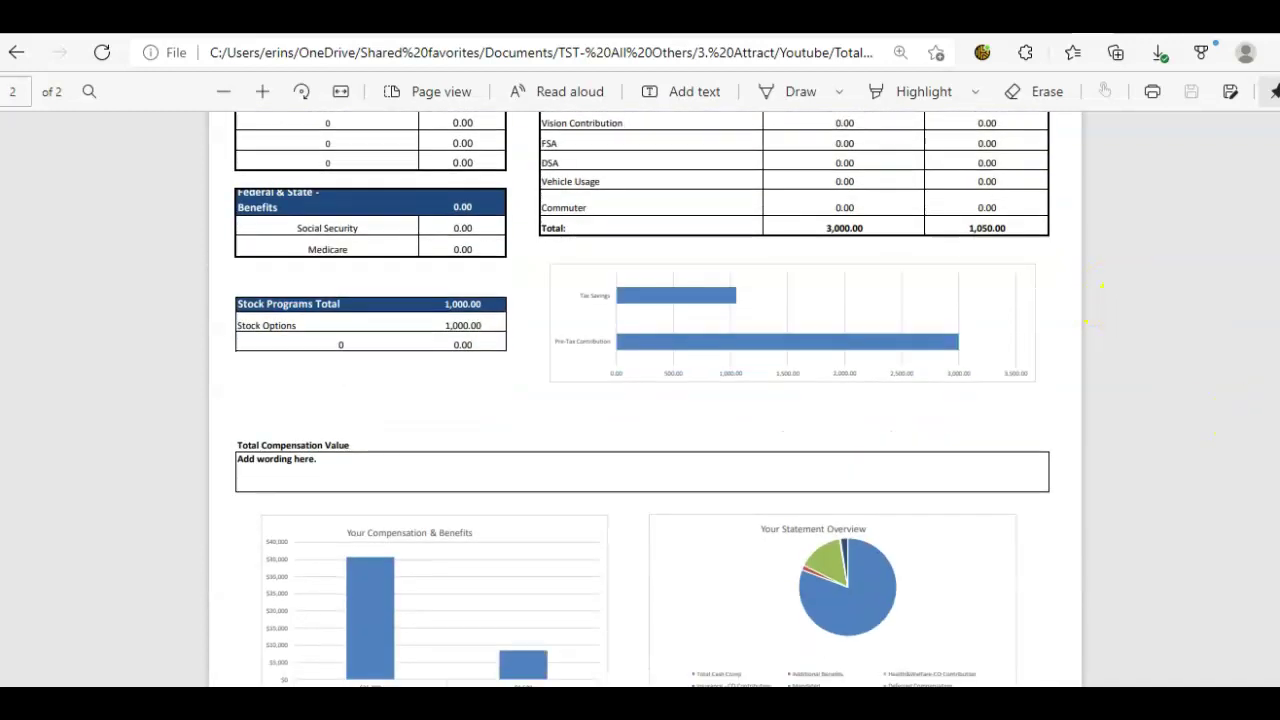
scroll(606, 580, up, 2)
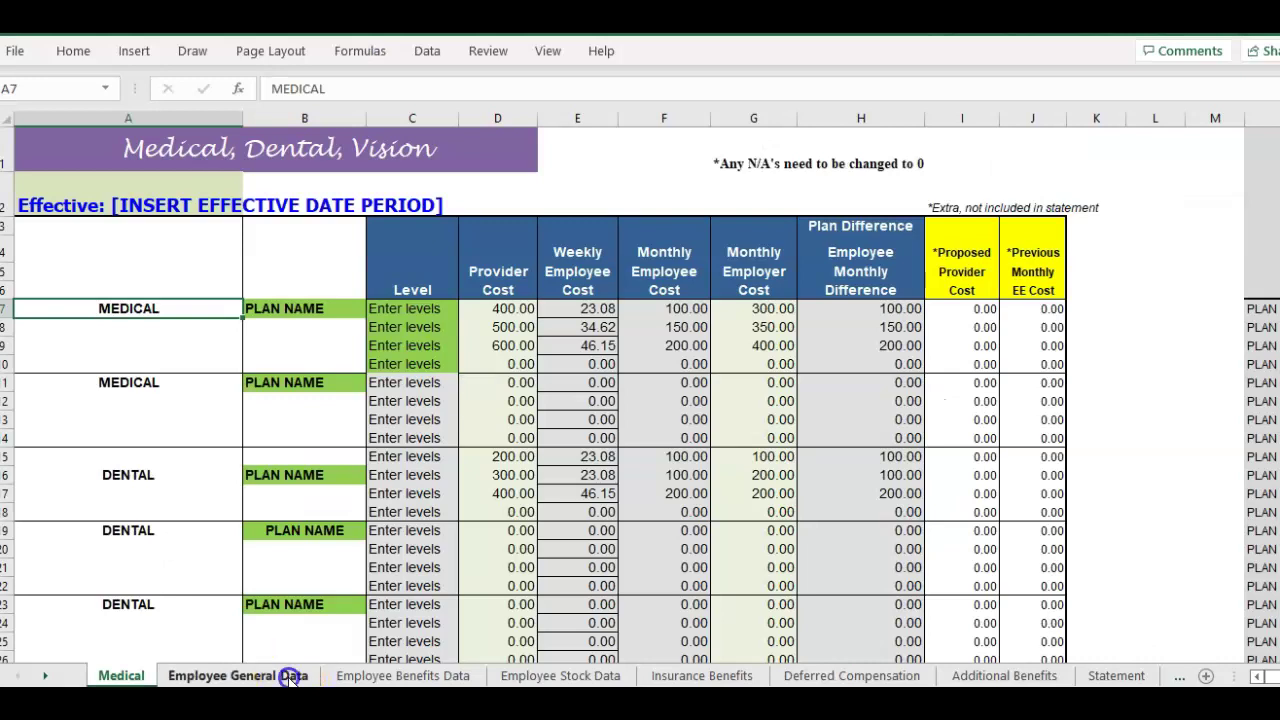
click(288, 670)
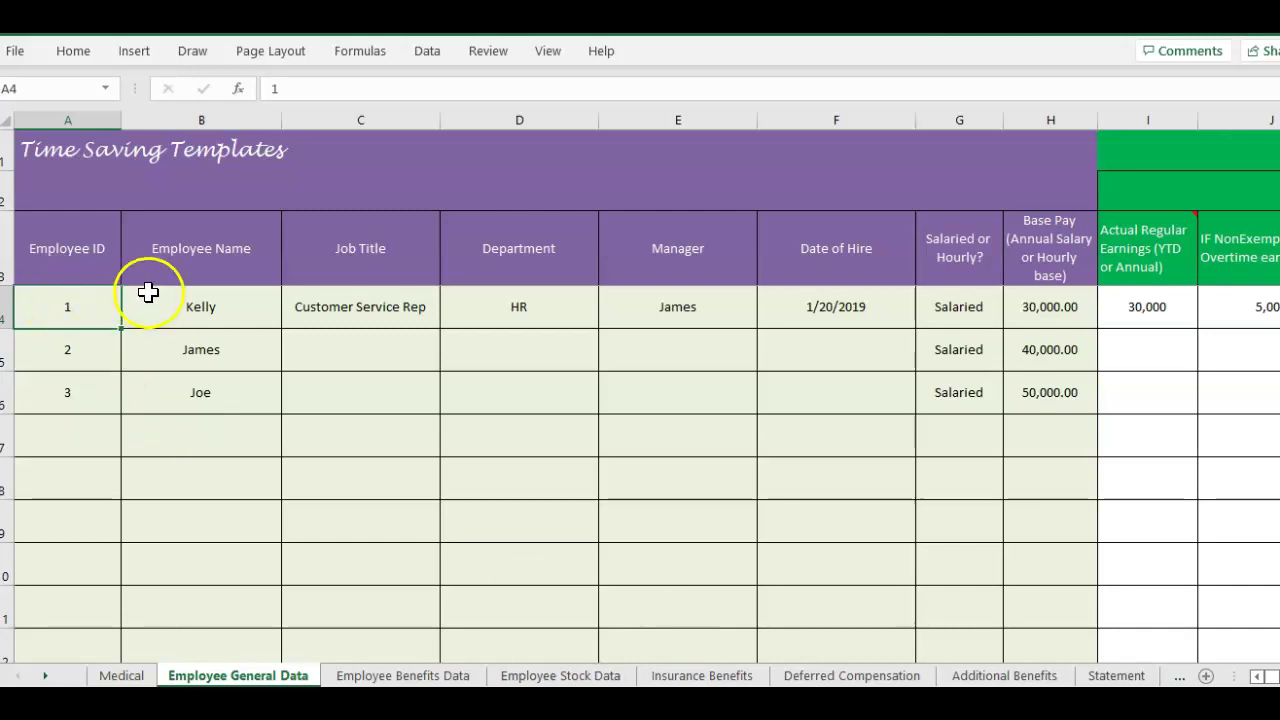
Review the first employee's pay fields and vacation days-off entries along row 4
click(1063, 283)
key(Down)
key(Right)
key(Right)
key(Right)
key(Right)
key(Right)
key(Right)
key(Right)
key(Right)
key(Right)
key(Right)
key(Right)
key(Right)
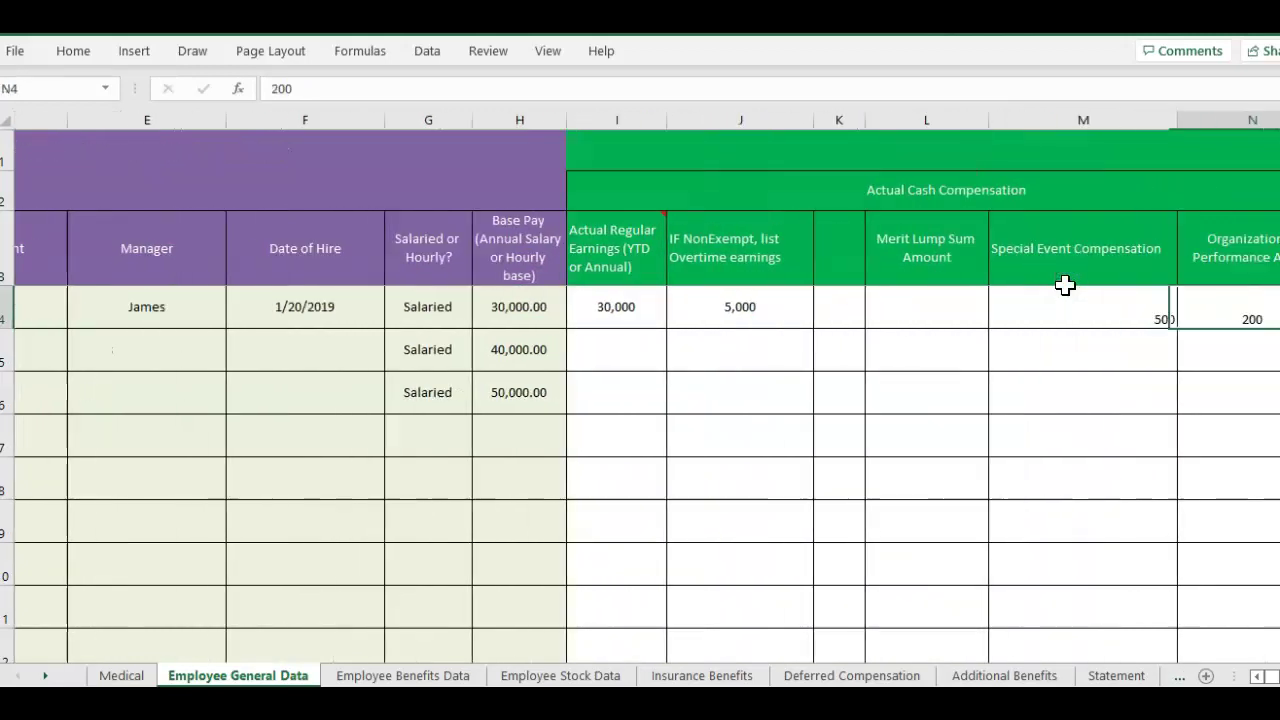
key(Right)
key(Right)
key(Right)
key(Right)
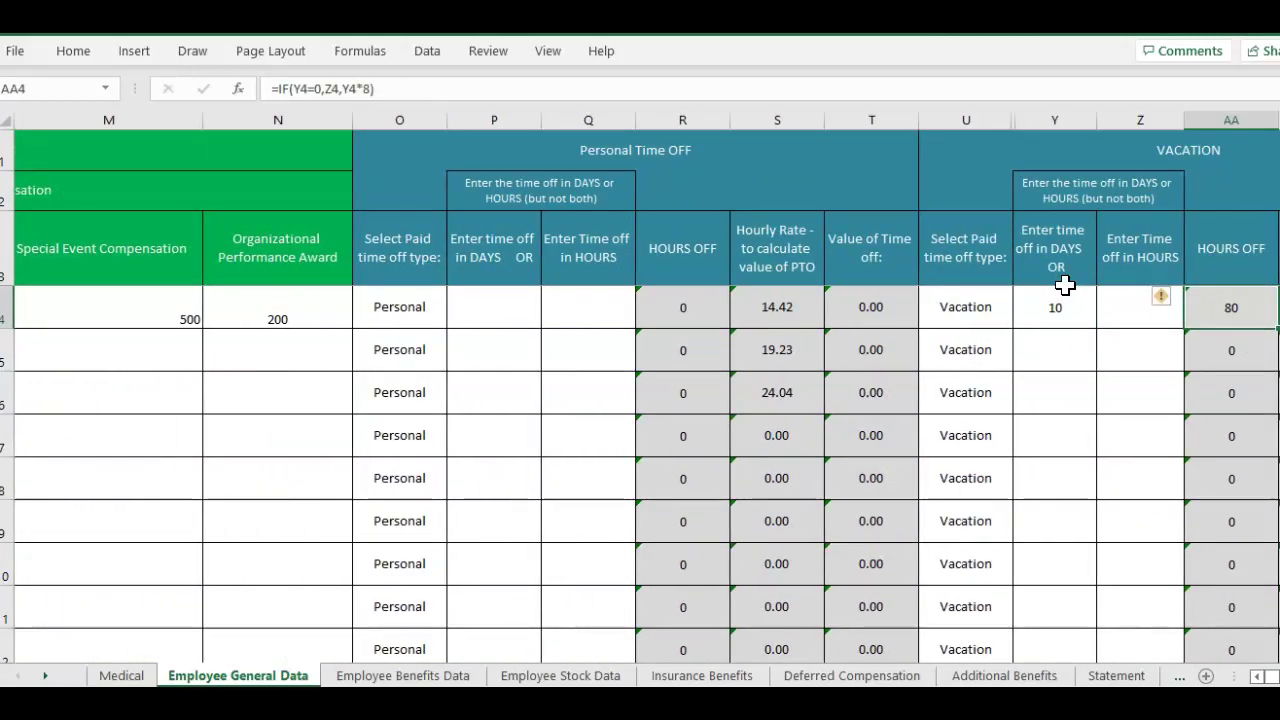
key(Right)
key(Right)
key(Right)
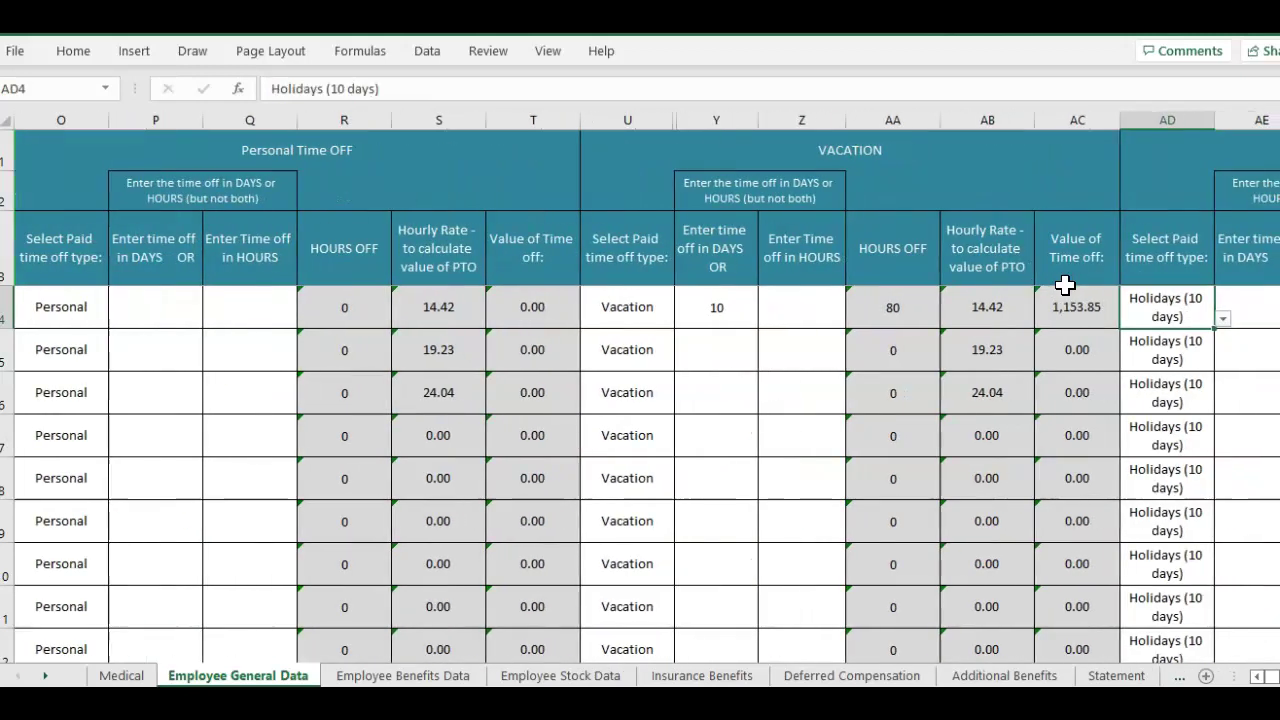
key(Right)
key(Left)
key(Left)
key(Left)
key(Left)
key(Left)
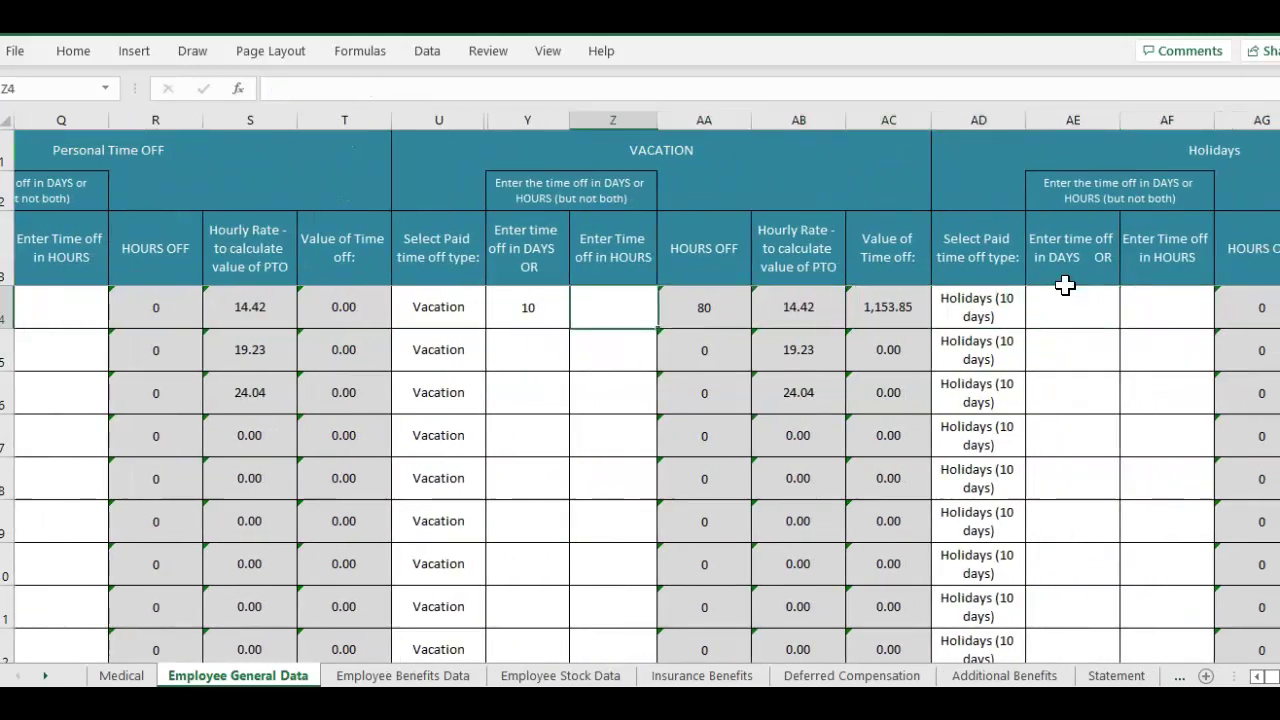
key(Left)
key(Up)
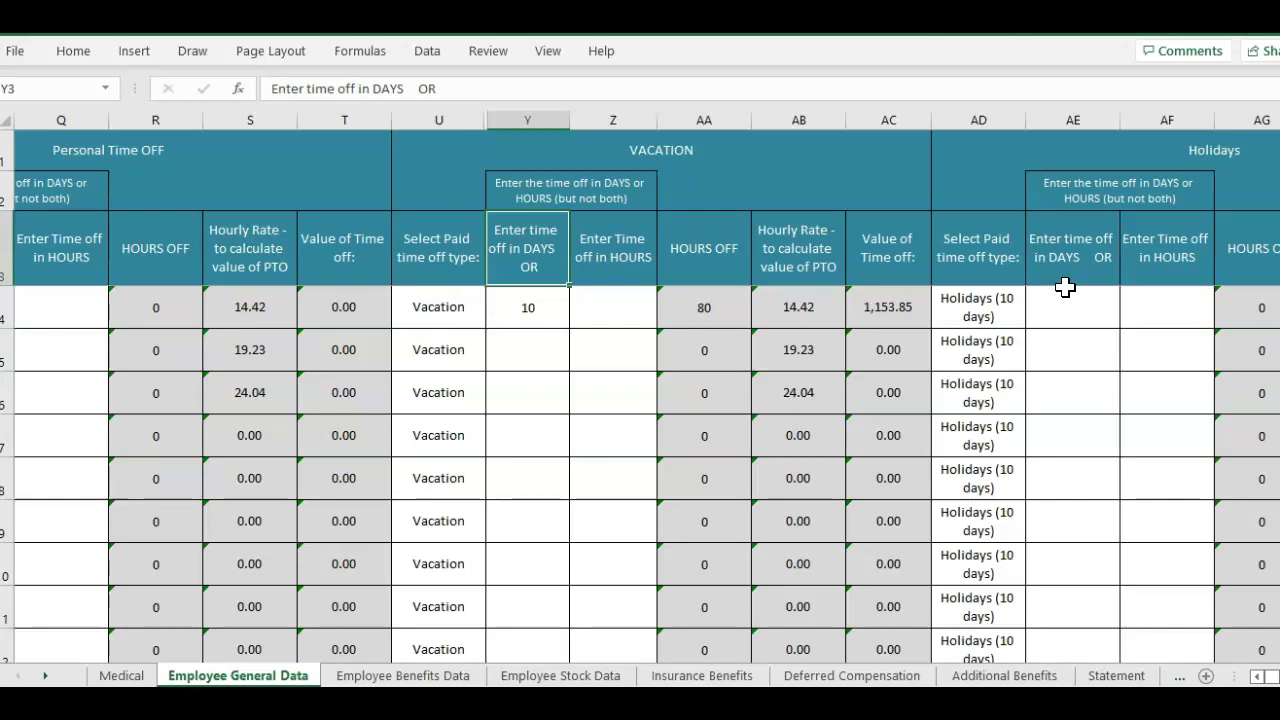
key(Right)
key(Right)
key(Left)
key(Left)
key(Left)
key(Left)
key(Left)
key(Left)
key(Left)
key(Left)
key(Left)
key(Left)
key(Left)
key(Left)
key(Left)
key(Left)
key(Left)
key(Left)
key(Left)
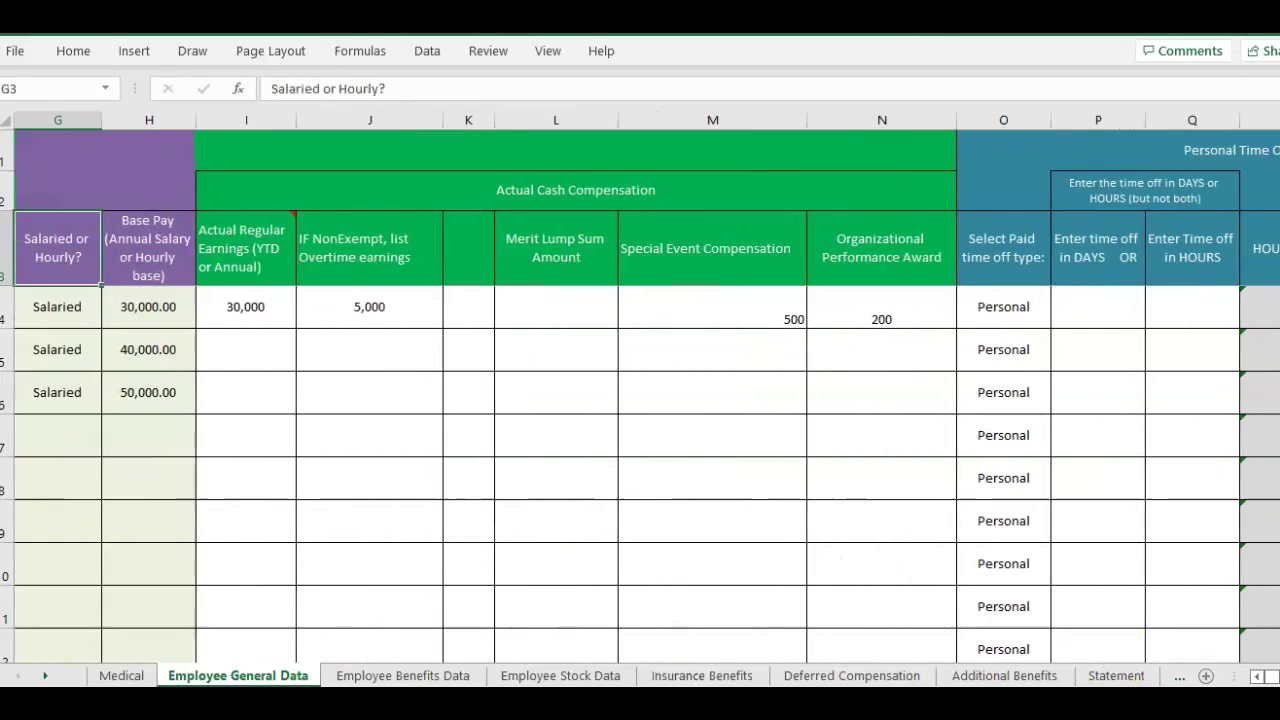
Look through the Benefits, Stock, Insurance, Deferred Compensation and Additional Benefits data sheets
click(415, 676)
click(590, 676)
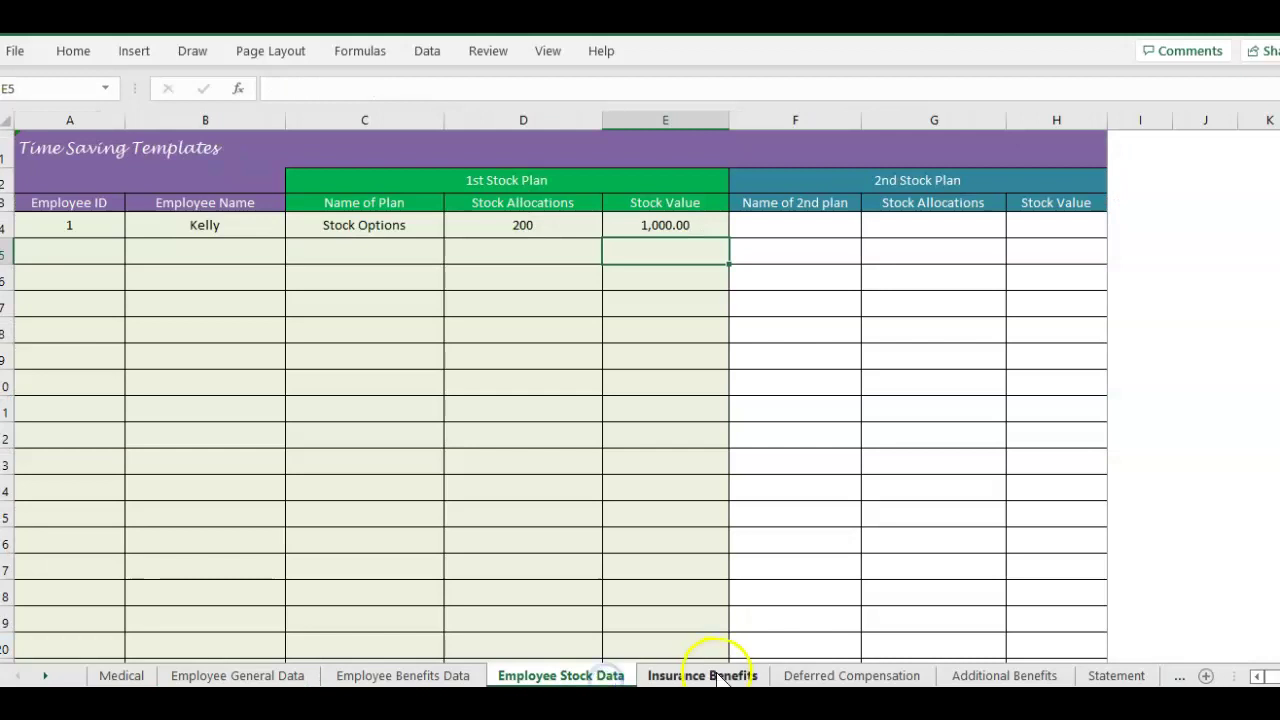
click(718, 678)
click(829, 675)
click(1012, 676)
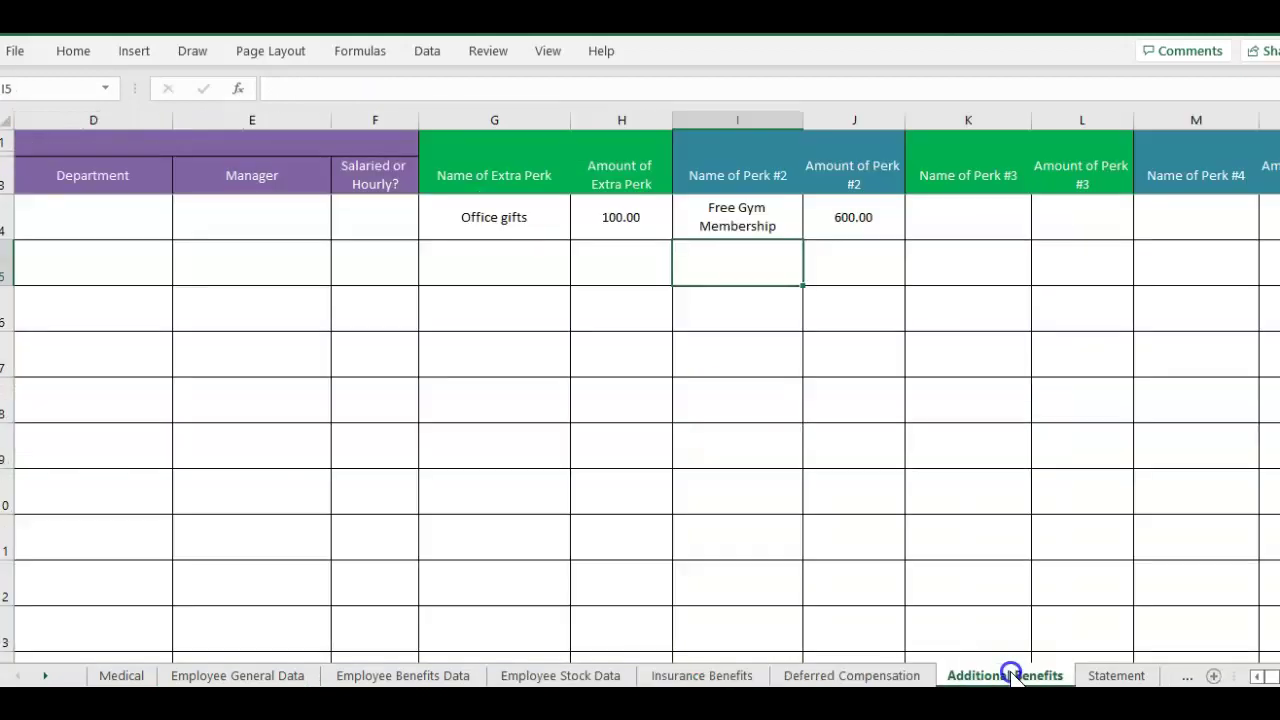
Inspect the Additional Benefits perks (Office gifts, Free Gym Membership at 600.00) and open the Statement sheet
drag(466, 209, 660, 341)
click(491, 220)
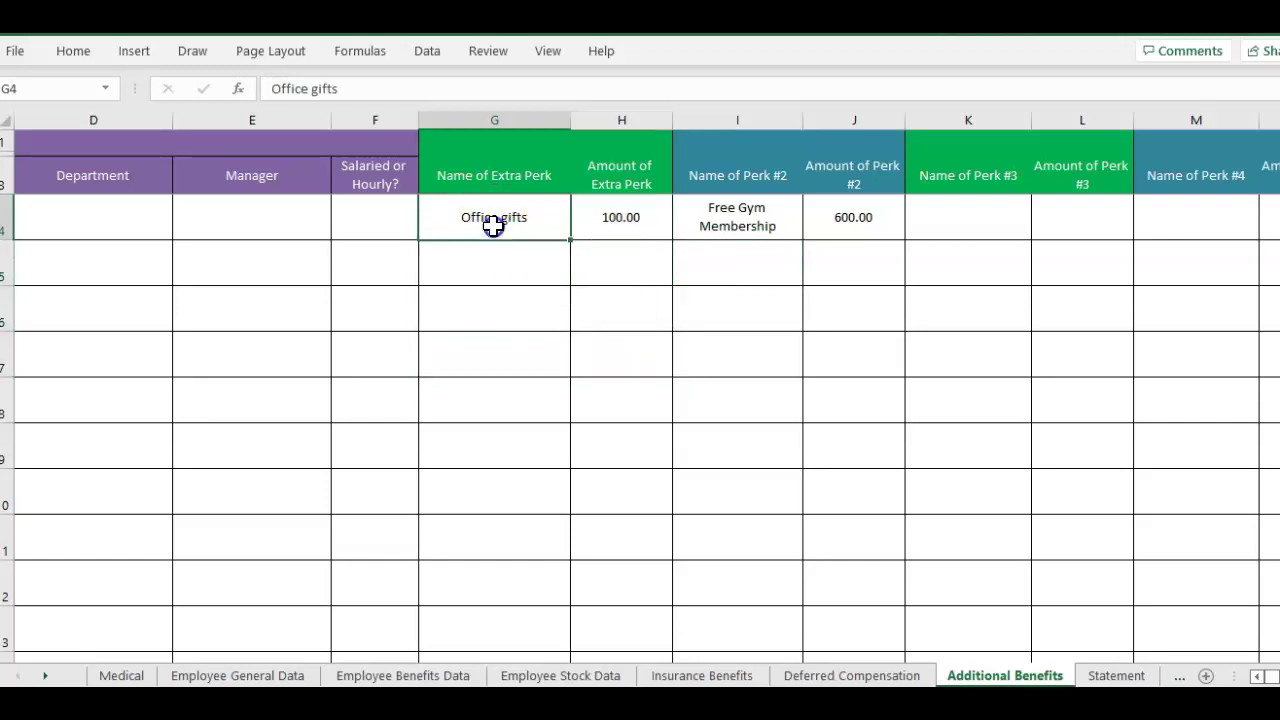
click(788, 220)
click(857, 218)
click(996, 234)
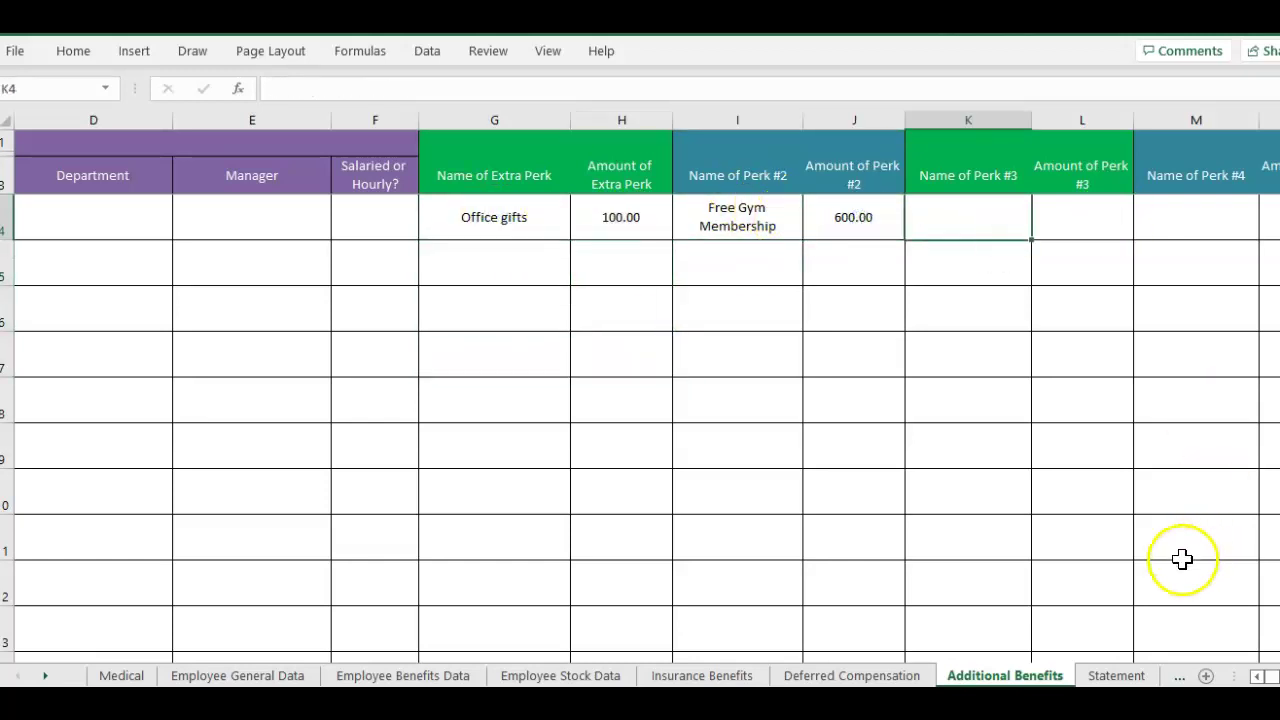
click(1118, 676)
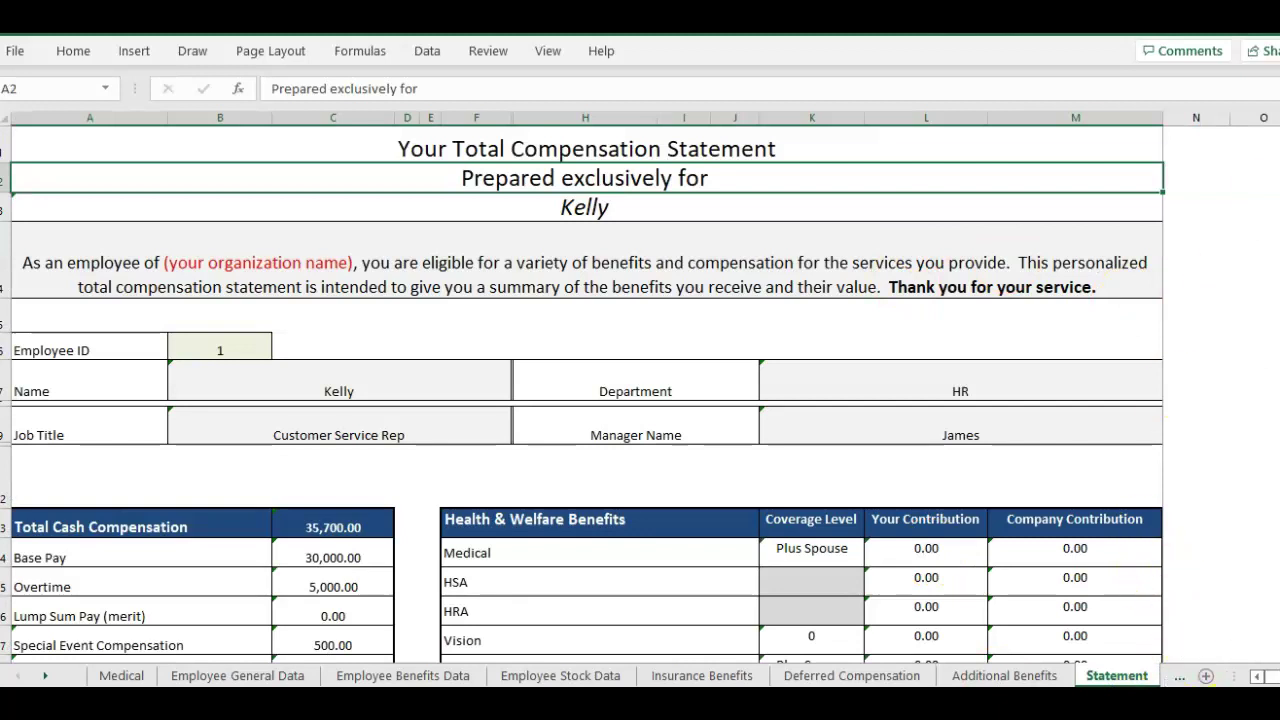
Enter Employee ID 2 on the Statement to load the second employee's figures
drag(1272, 180, 1272, 210)
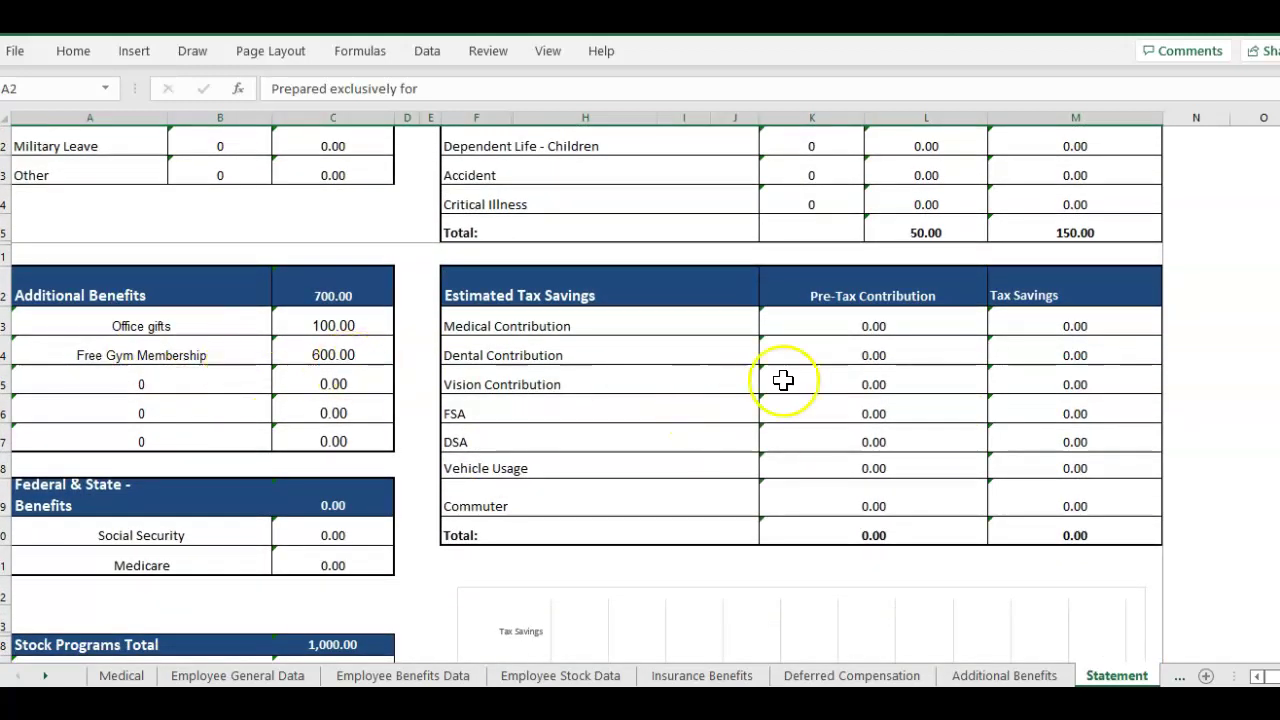
drag(1272, 210, 1272, 140)
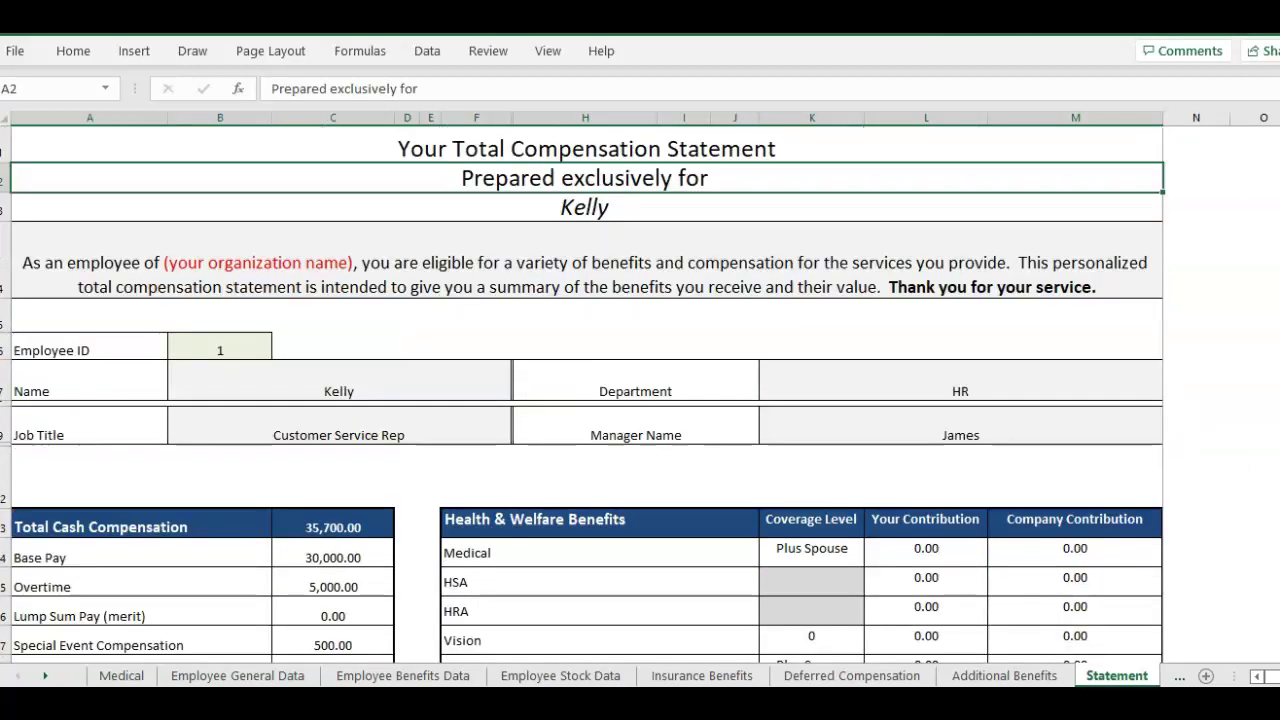
click(213, 340)
click(213, 340)
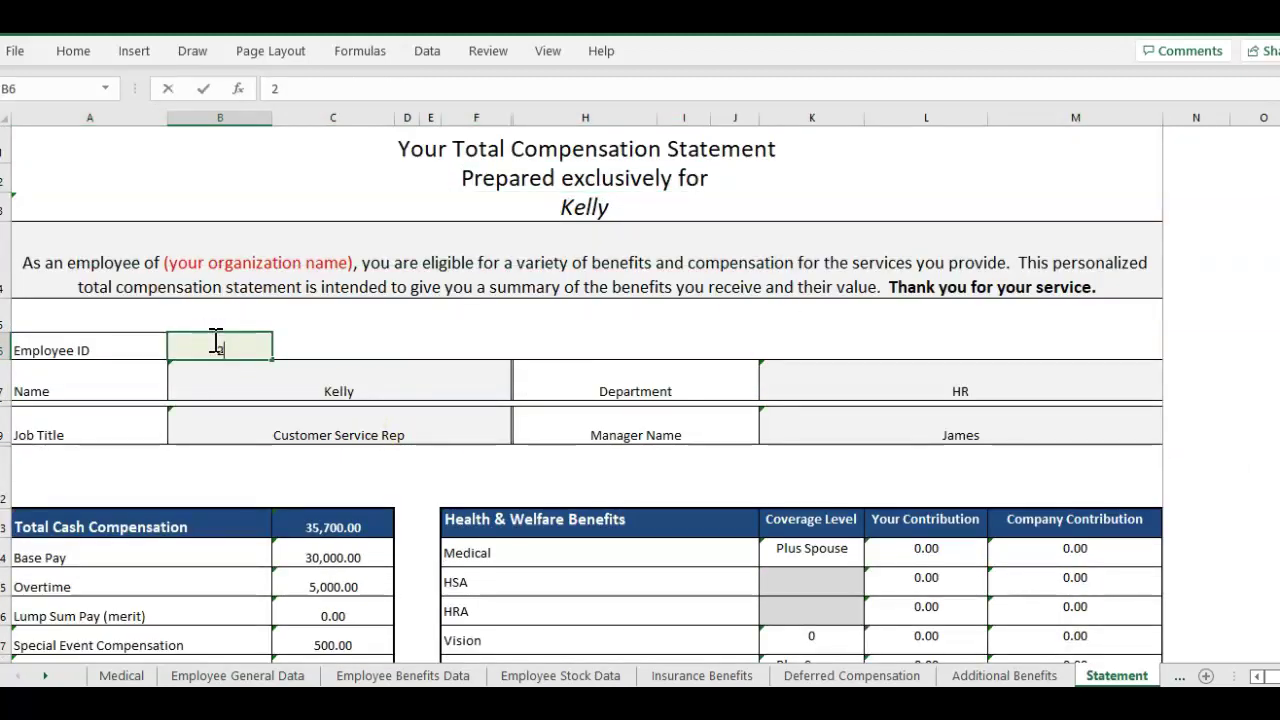
key(Return)
Set the Employee ID back to 1 and go to the Medical sheet
click(214, 341)
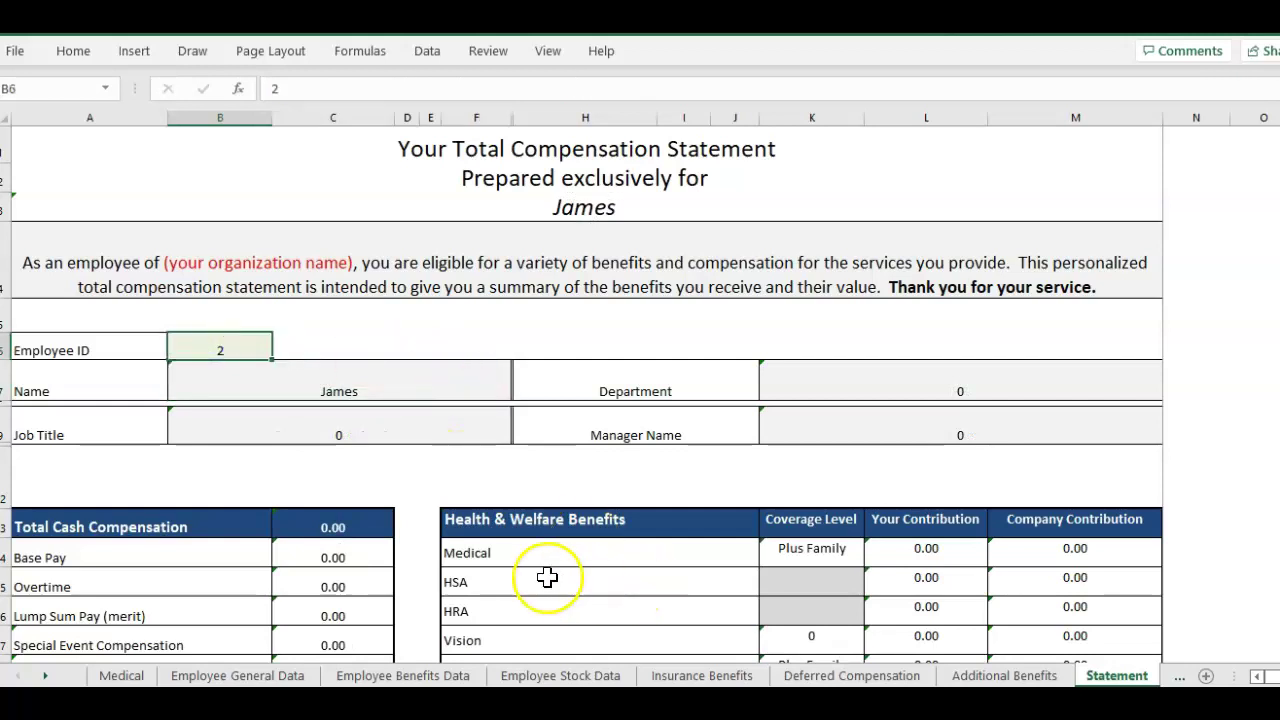
drag(1275, 170, 1275, 183)
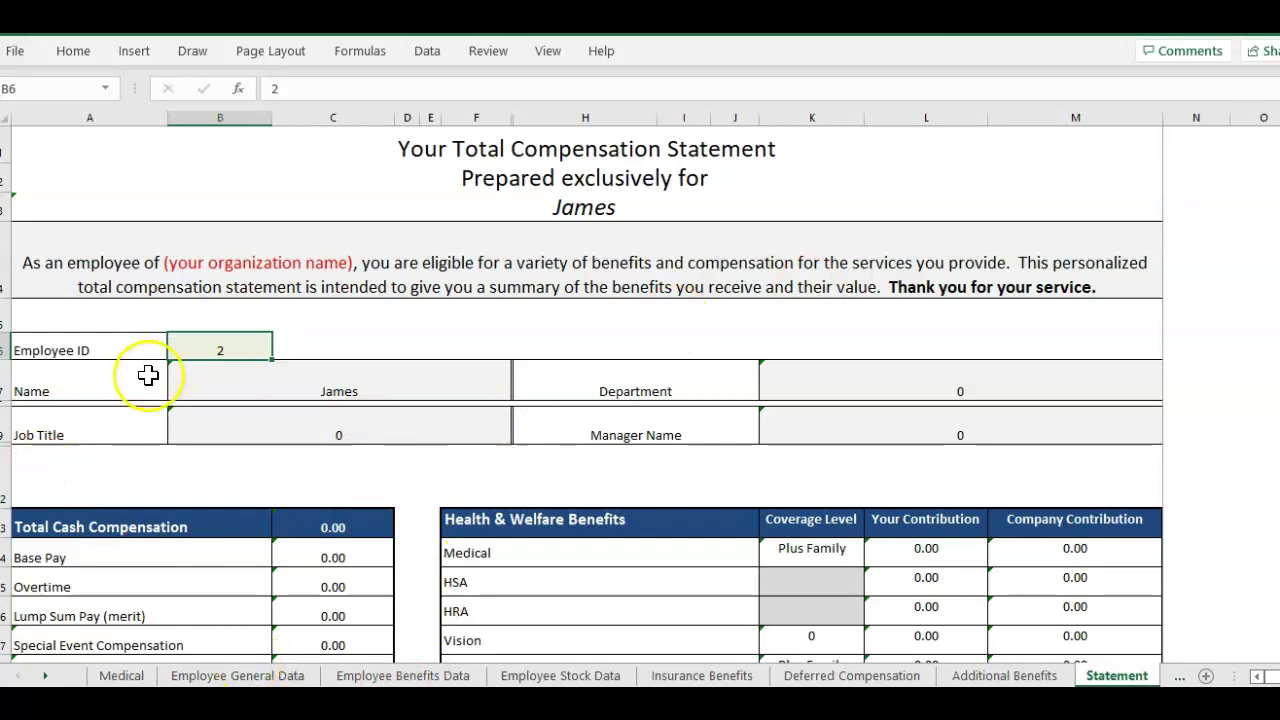
key(Return)
key(Up)
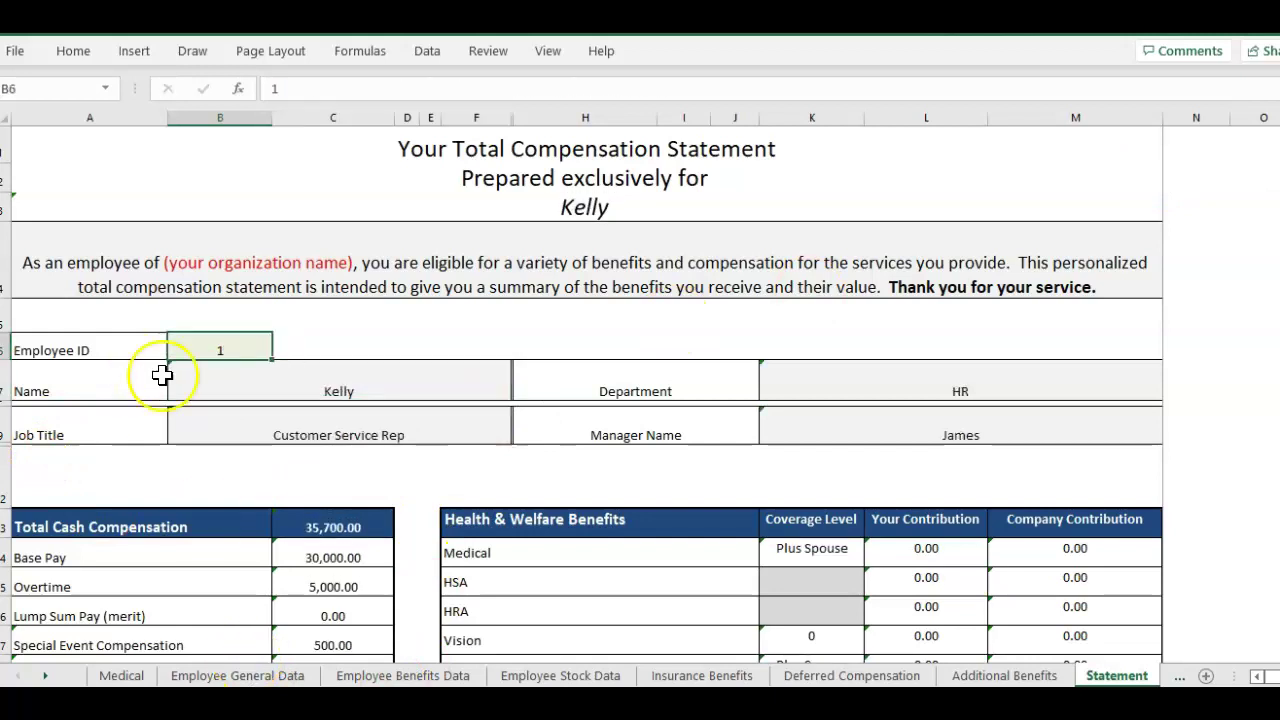
click(125, 676)
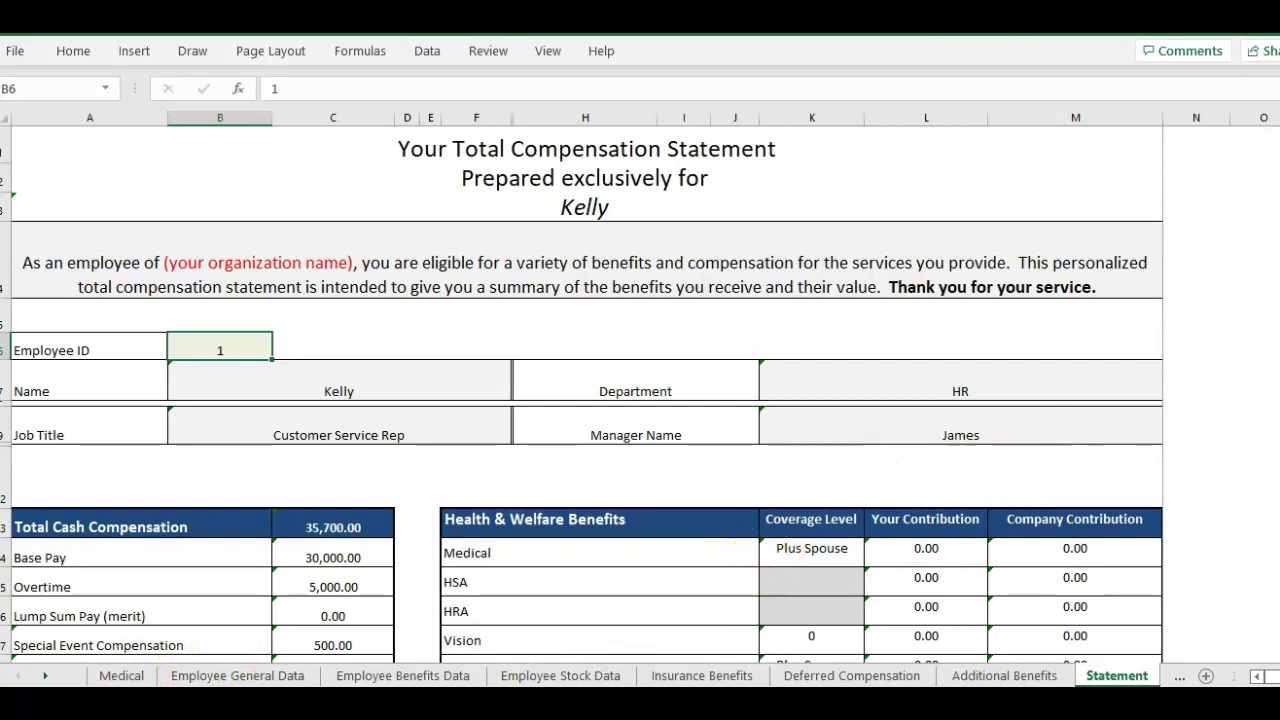
drag(1278, 167, 1278, 169)
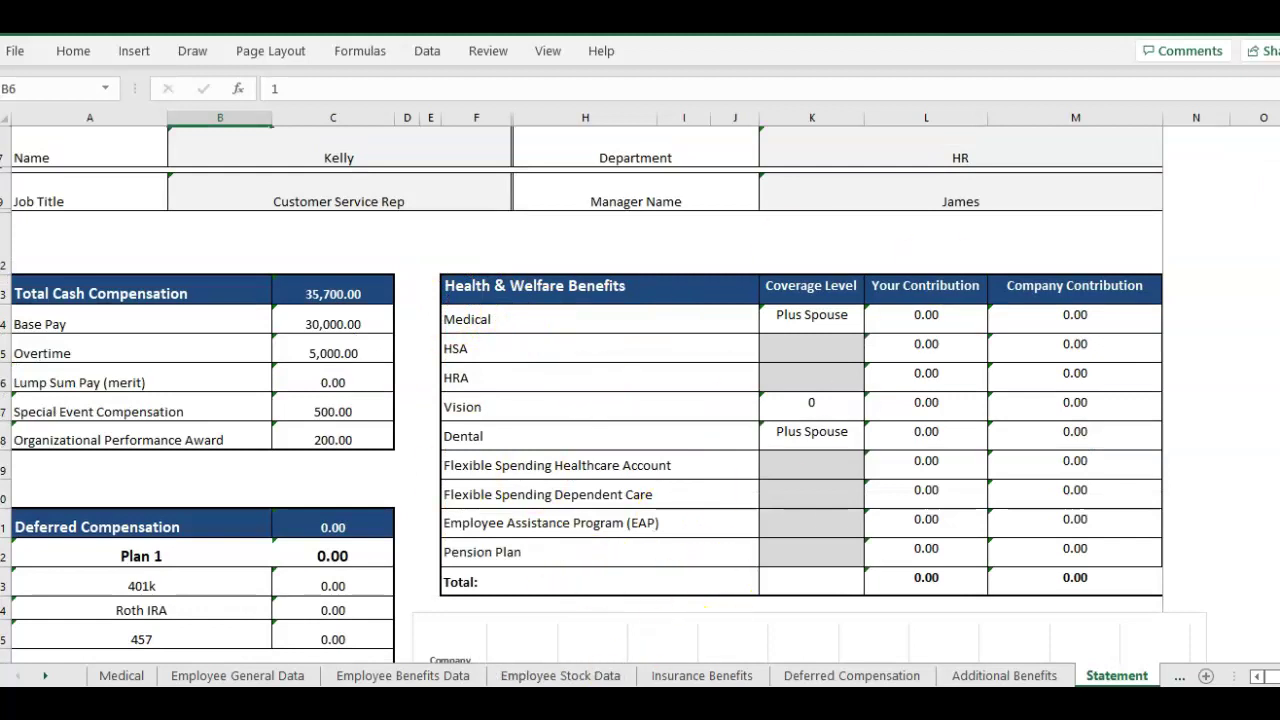
click(128, 677)
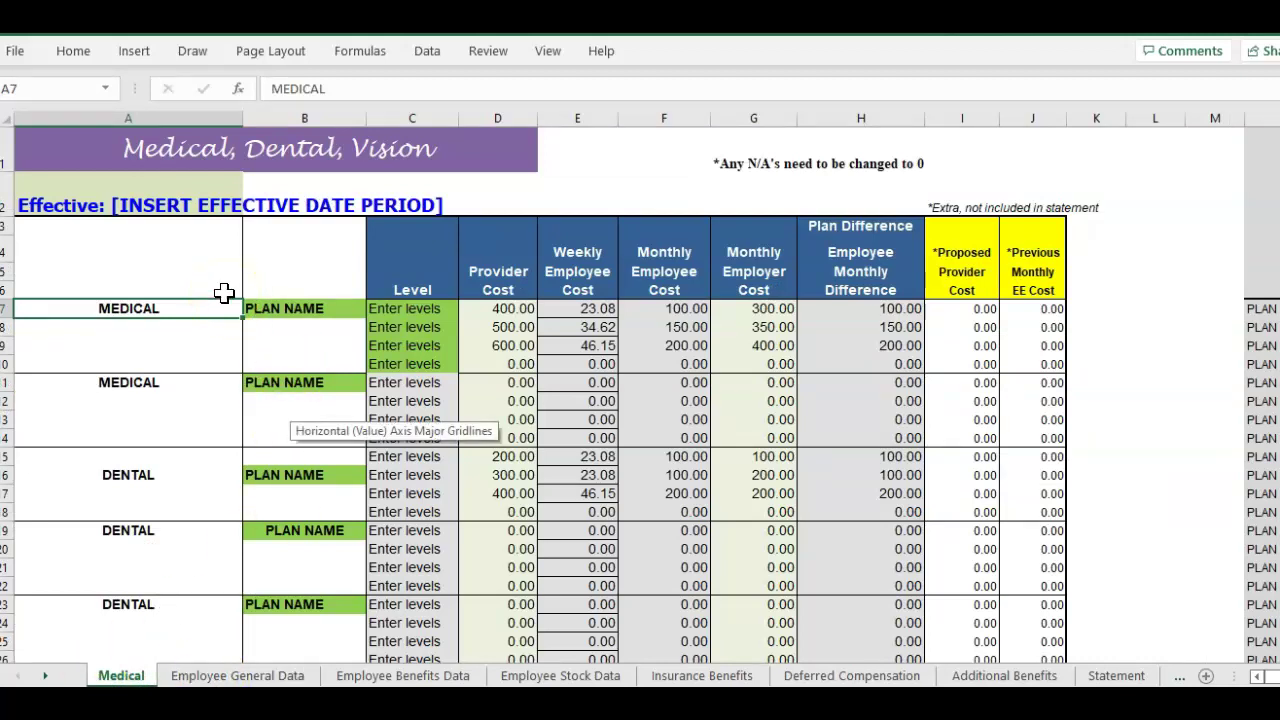
Widen column L slightly on the Medical sheet and step through the plan name cells
key(Down)
key(Down)
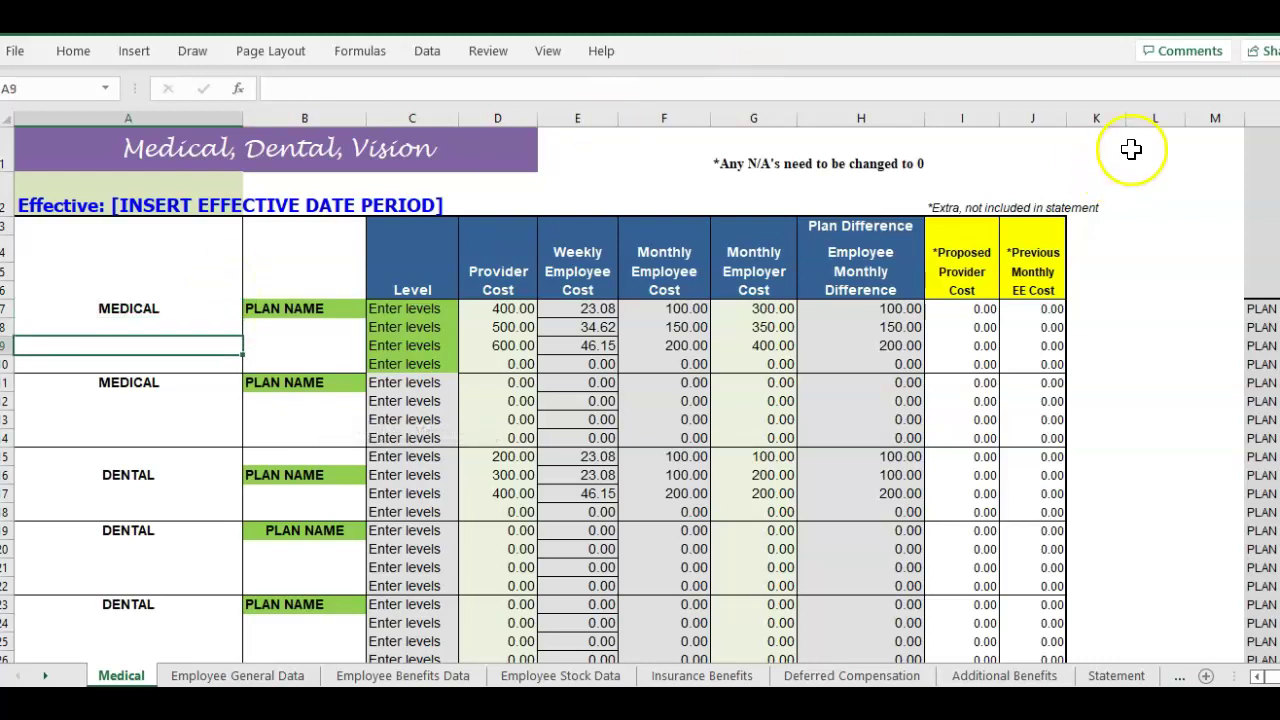
drag(1184, 120, 1245, 120)
click(290, 285)
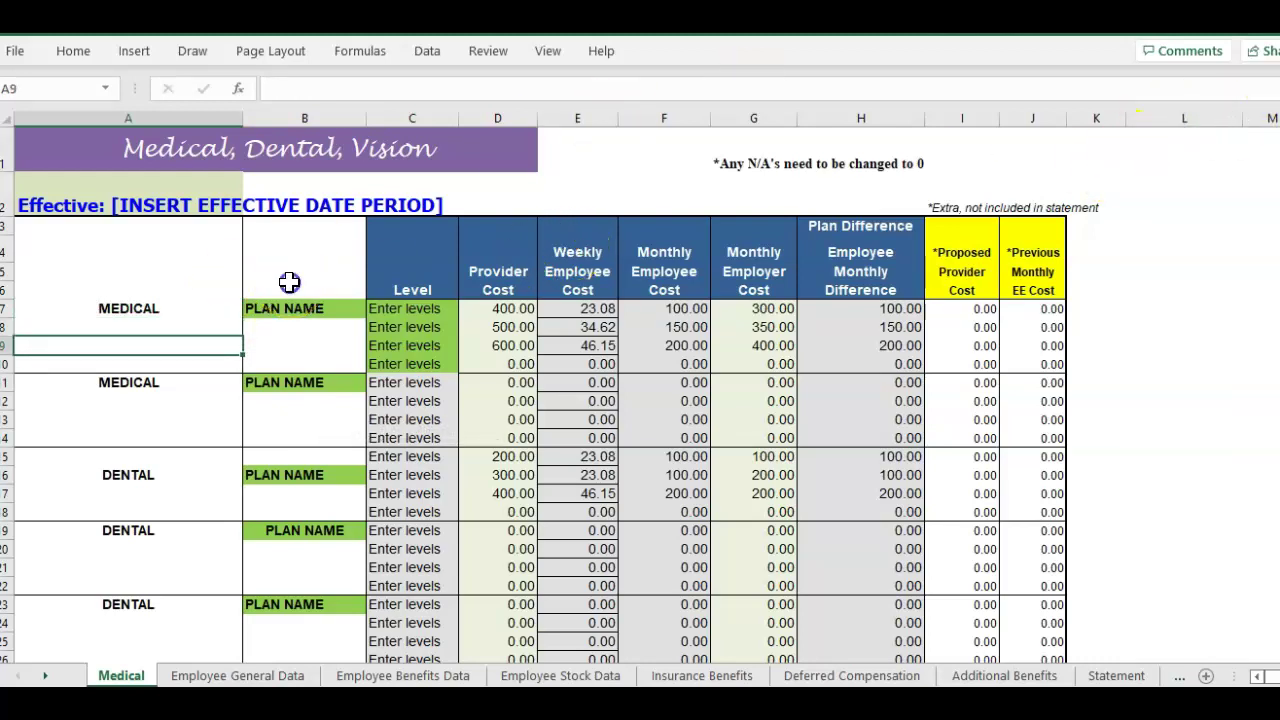
key(Down)
key(Down)
key(Down)
key(Down)
key(Down)
key(Down)
key(Down)
key(Down)
key(Down)
key(Down)
key(Down)
key(Down)
key(Down)
key(Down)
key(Down)
key(Down)
key(Down)
key(Down)
key(Down)
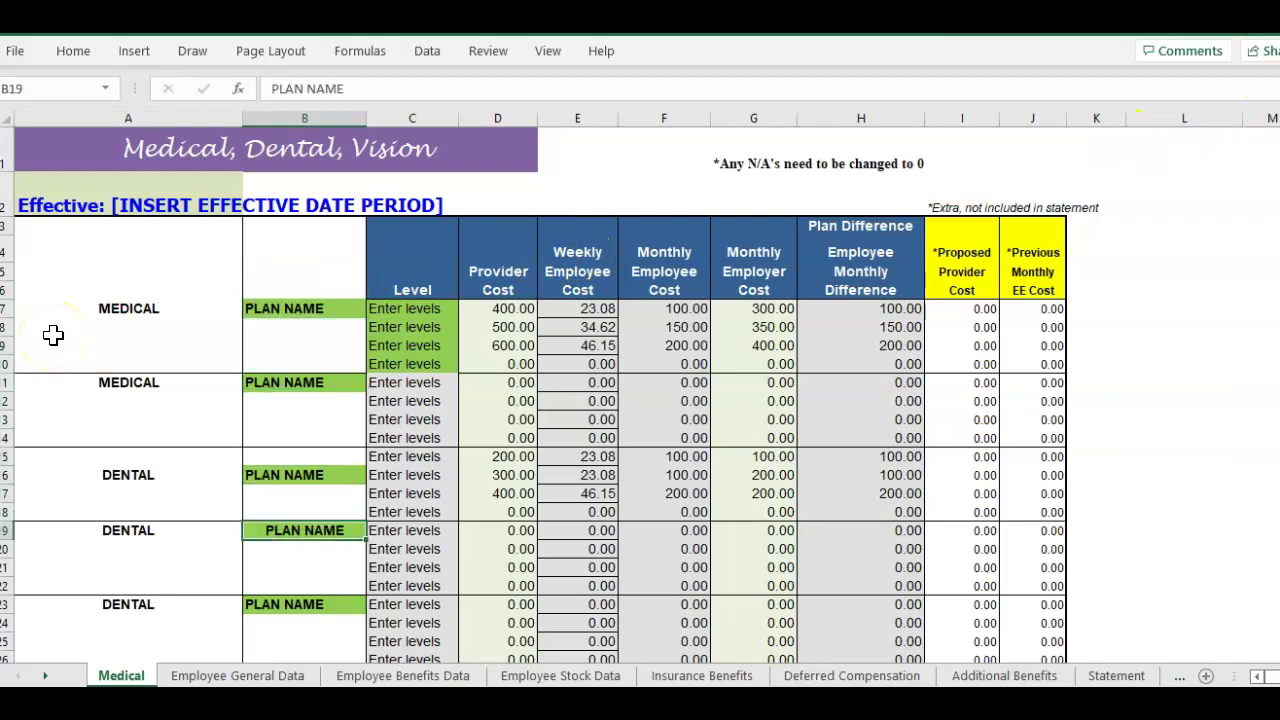
key(Down)
key(Down)
key(Down)
key(Down)
key(Down)
key(Down)
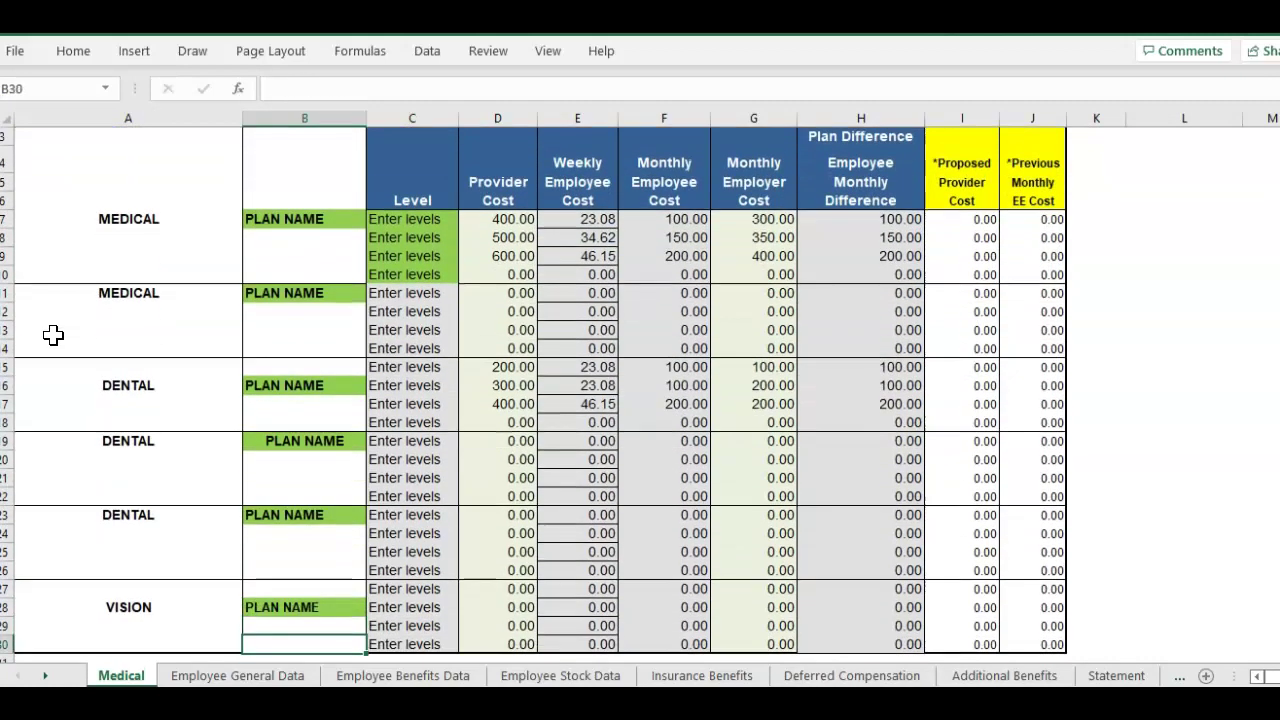
Review the first Medical plan's PLAN NAME and coverage level cells in columns B and C
key(ctrl+Up)
key(ctrl+Up)
key(ctrl+Up)
key(ctrl+Up)
key(ctrl+Up)
key(ctrl+Up)
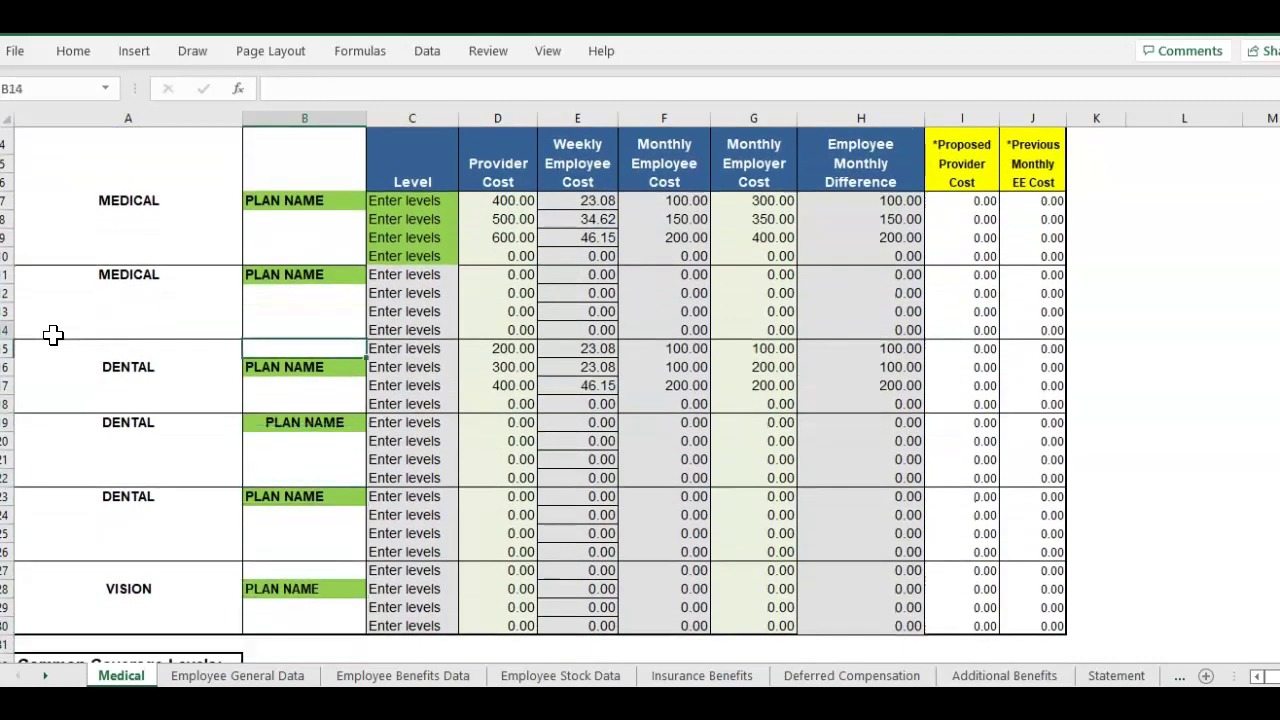
click(145, 306)
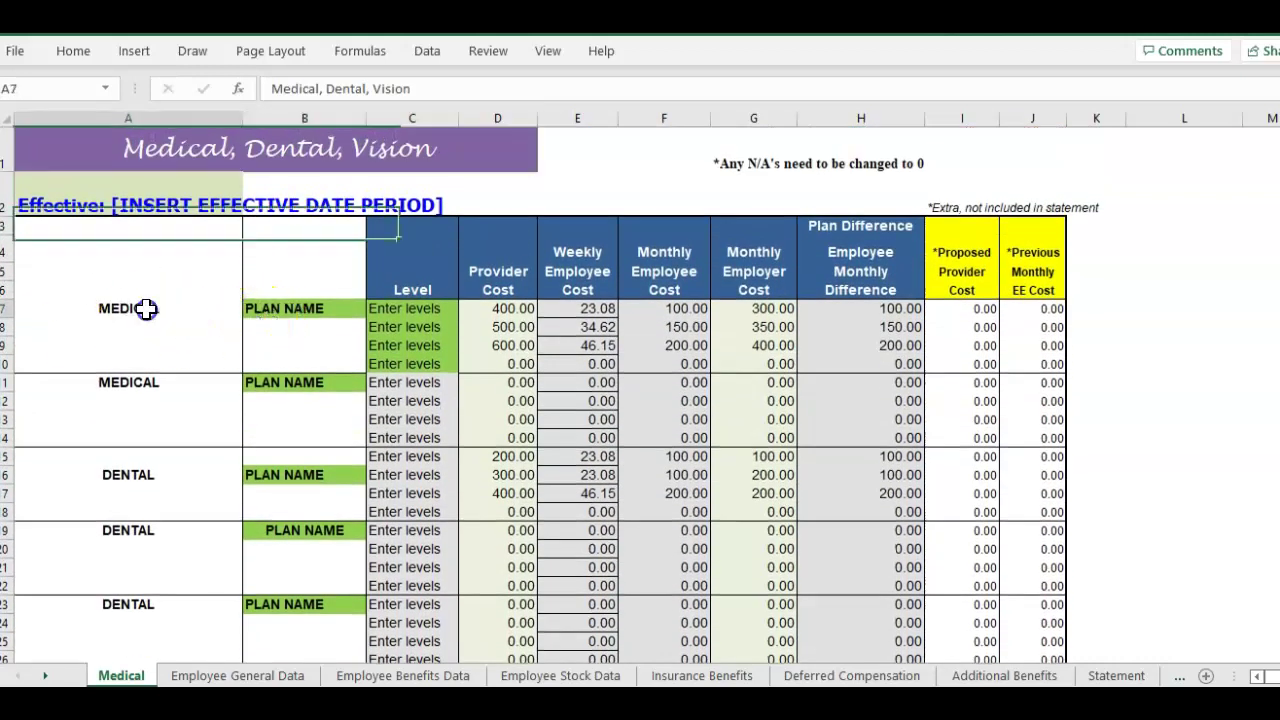
click(339, 292)
click(340, 309)
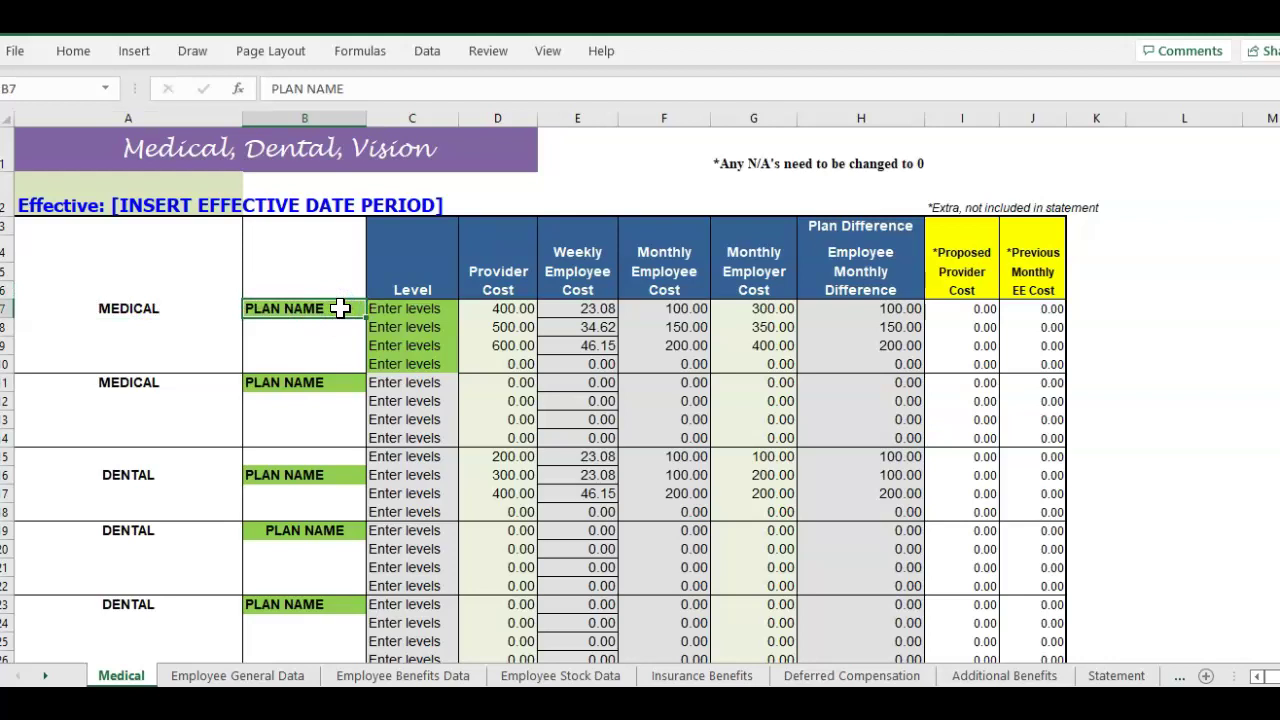
click(438, 311)
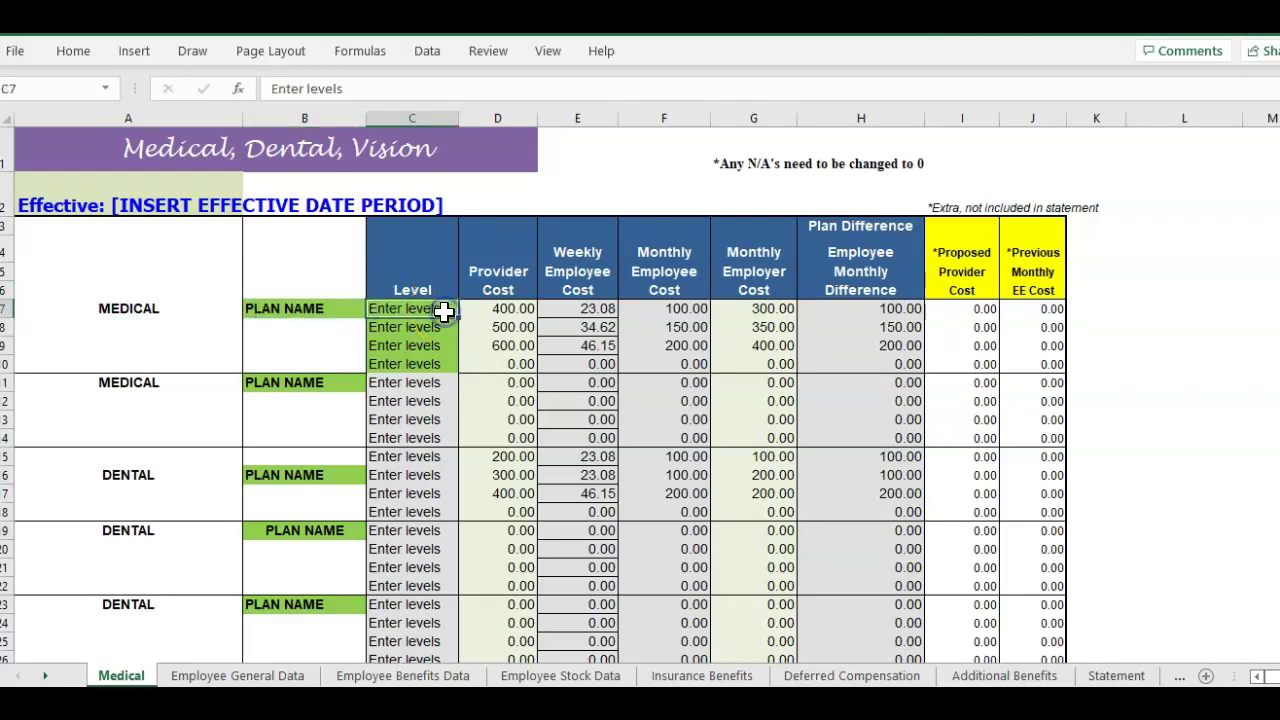
click(430, 327)
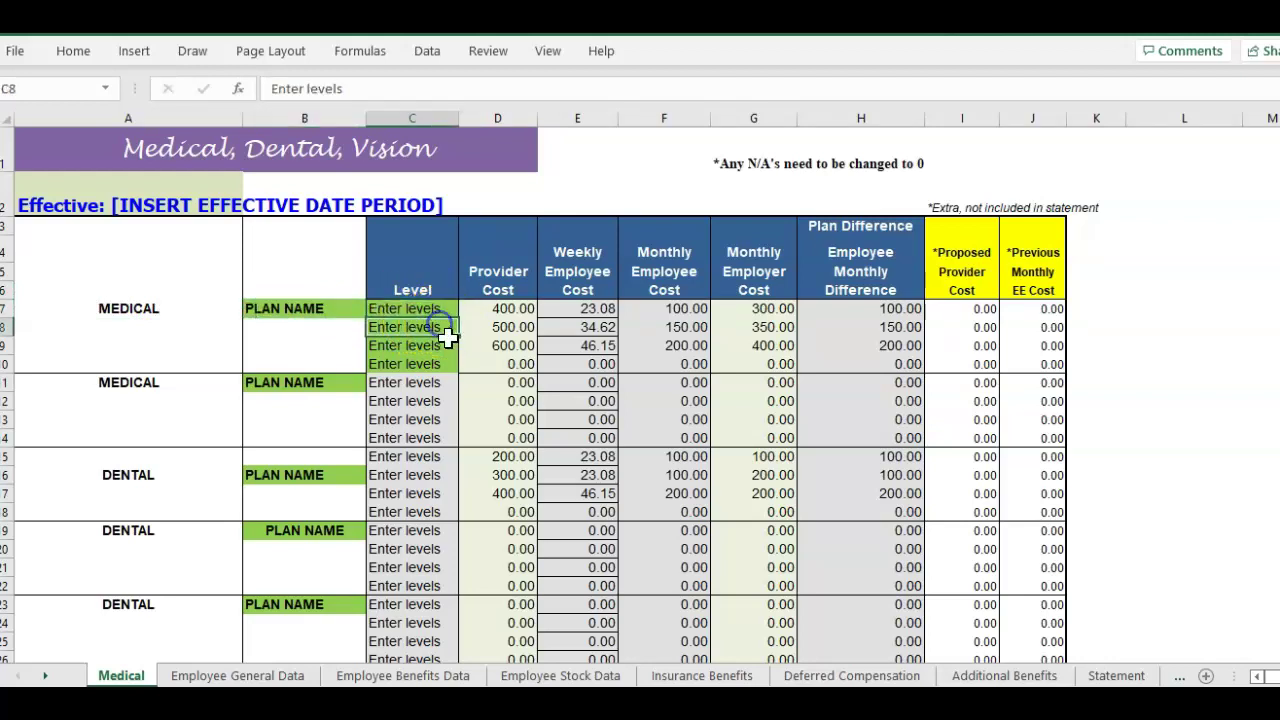
click(325, 311)
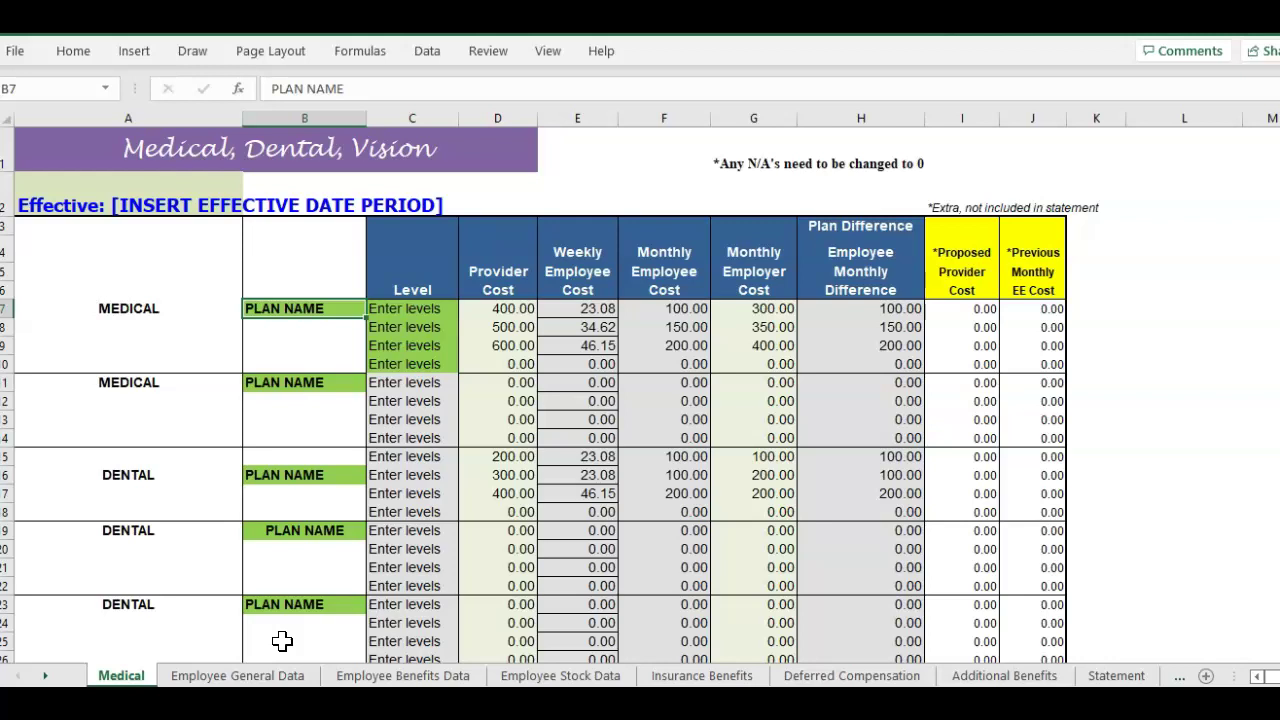
Check the first employee's medical plan name and level on the Employee Benefits Data sheet
click(395, 677)
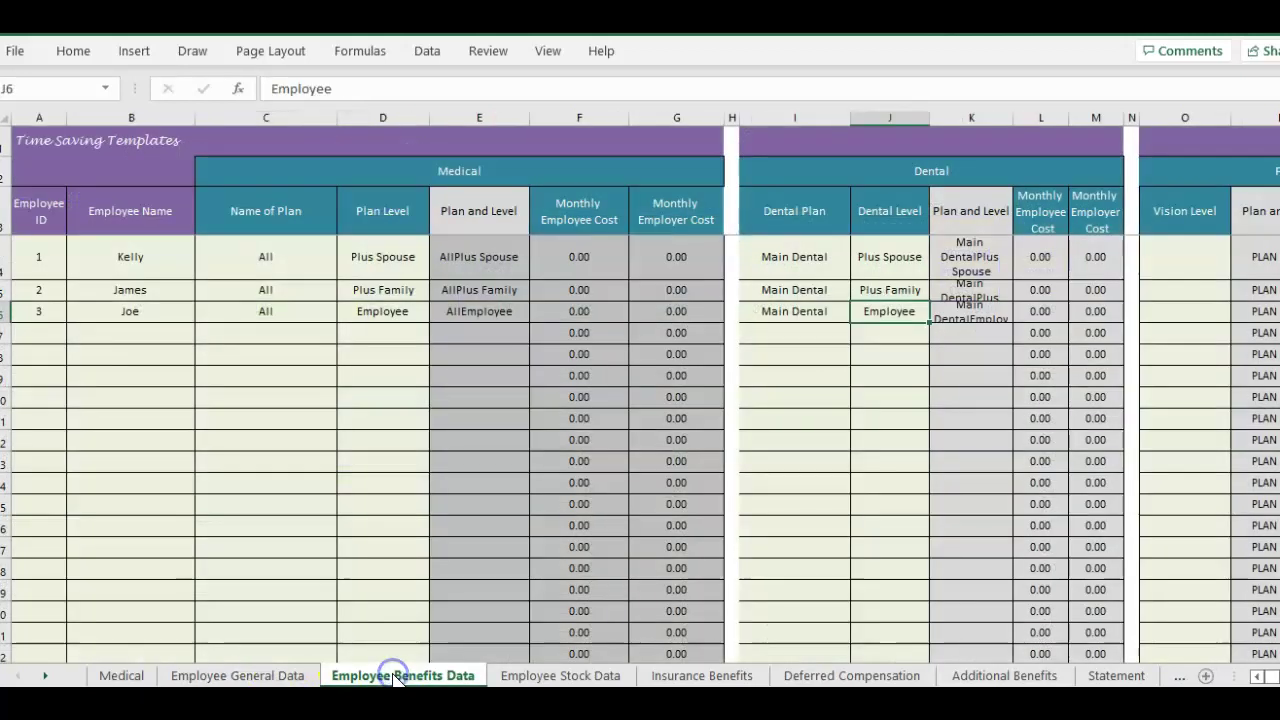
click(124, 254)
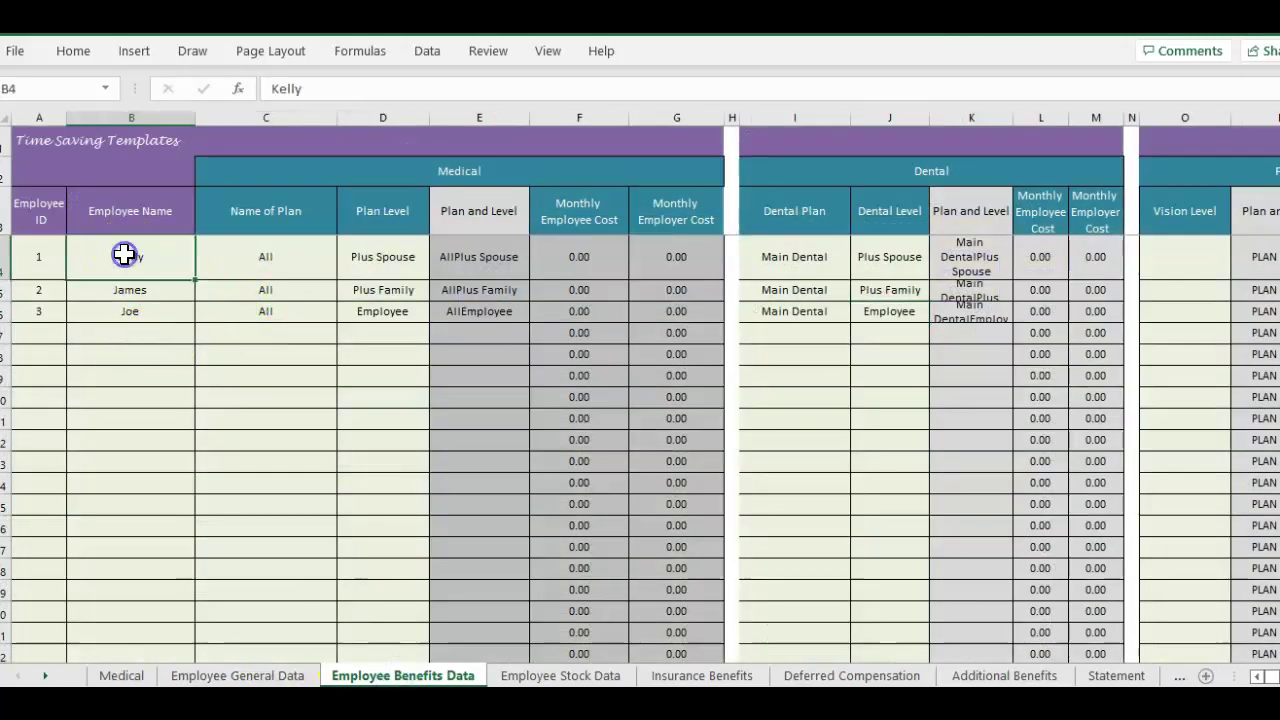
click(315, 241)
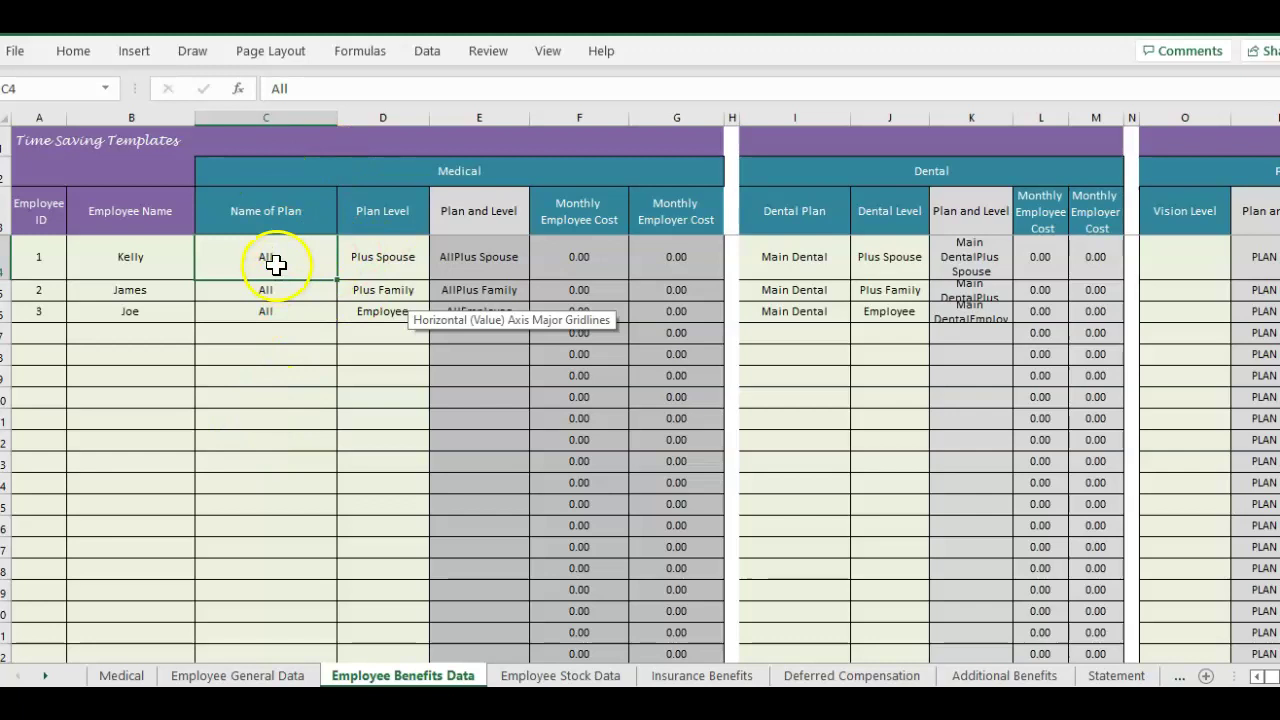
click(421, 257)
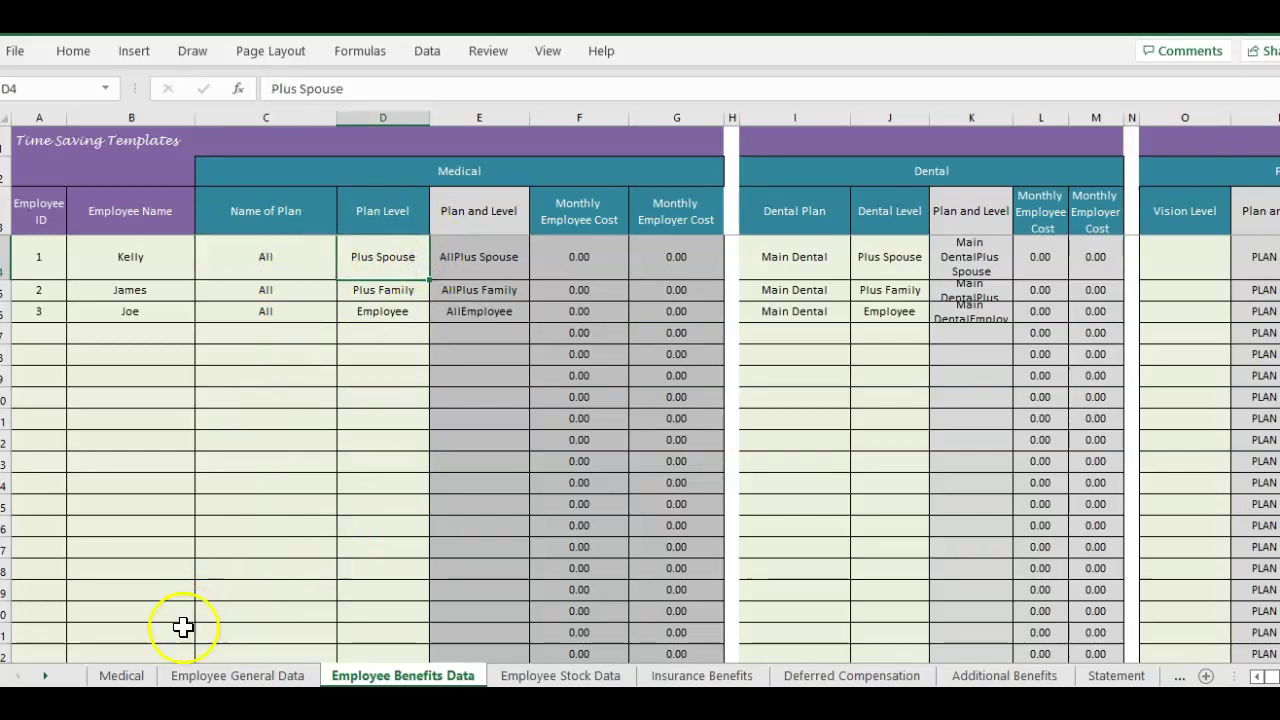
click(124, 677)
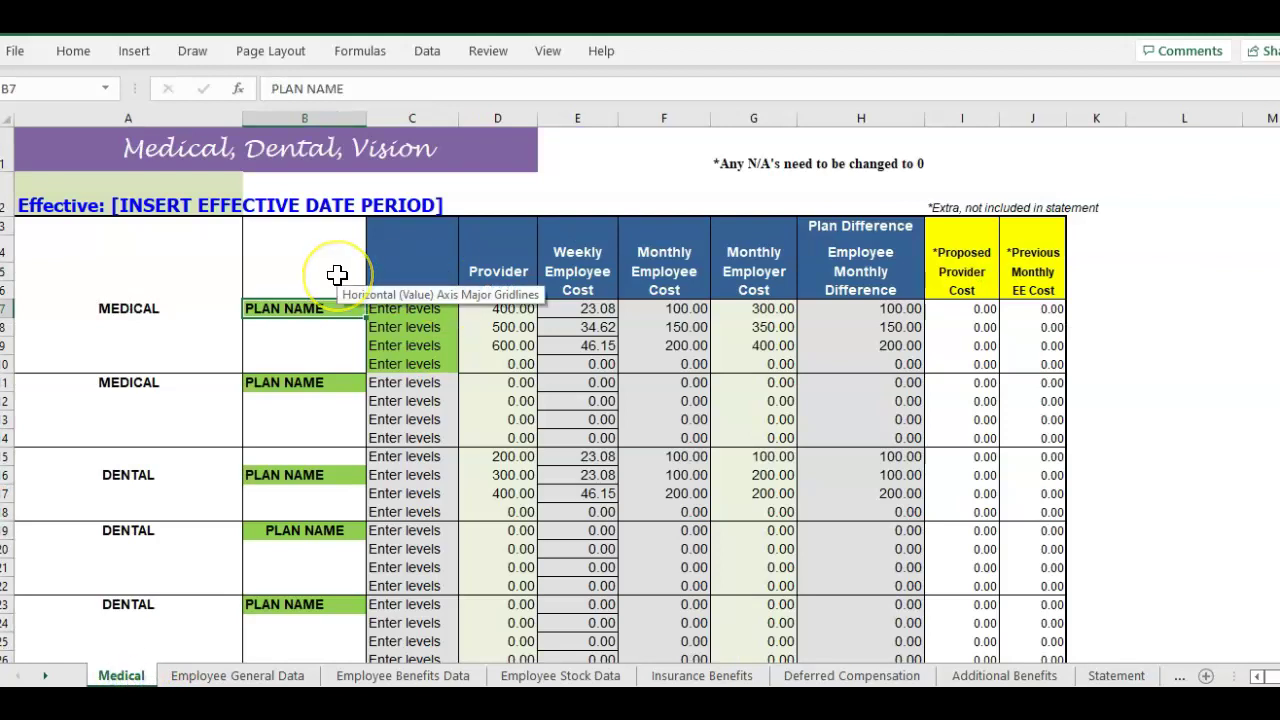
Name the first Medical plan All, with levels Employee, Plus Spouse and Plus Family in C7:C9
text(All)
key(Return)
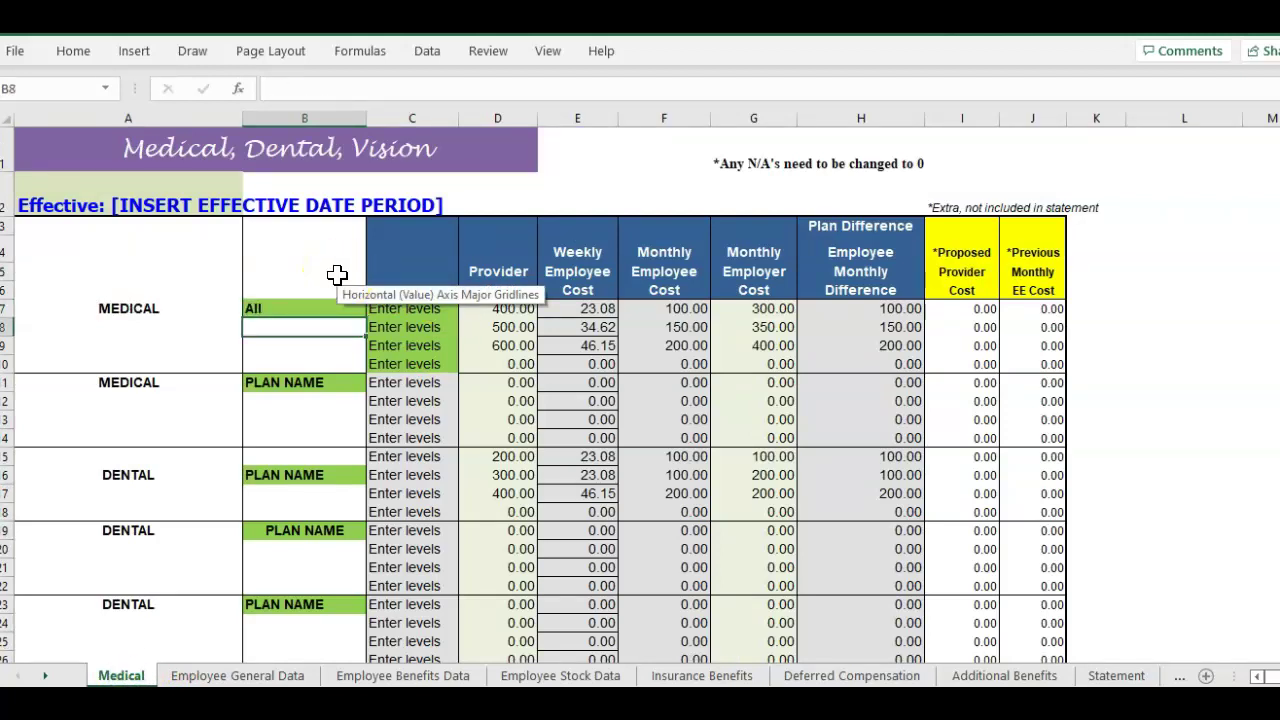
key(Up)
key(Left)
key(Right)
key(Right)
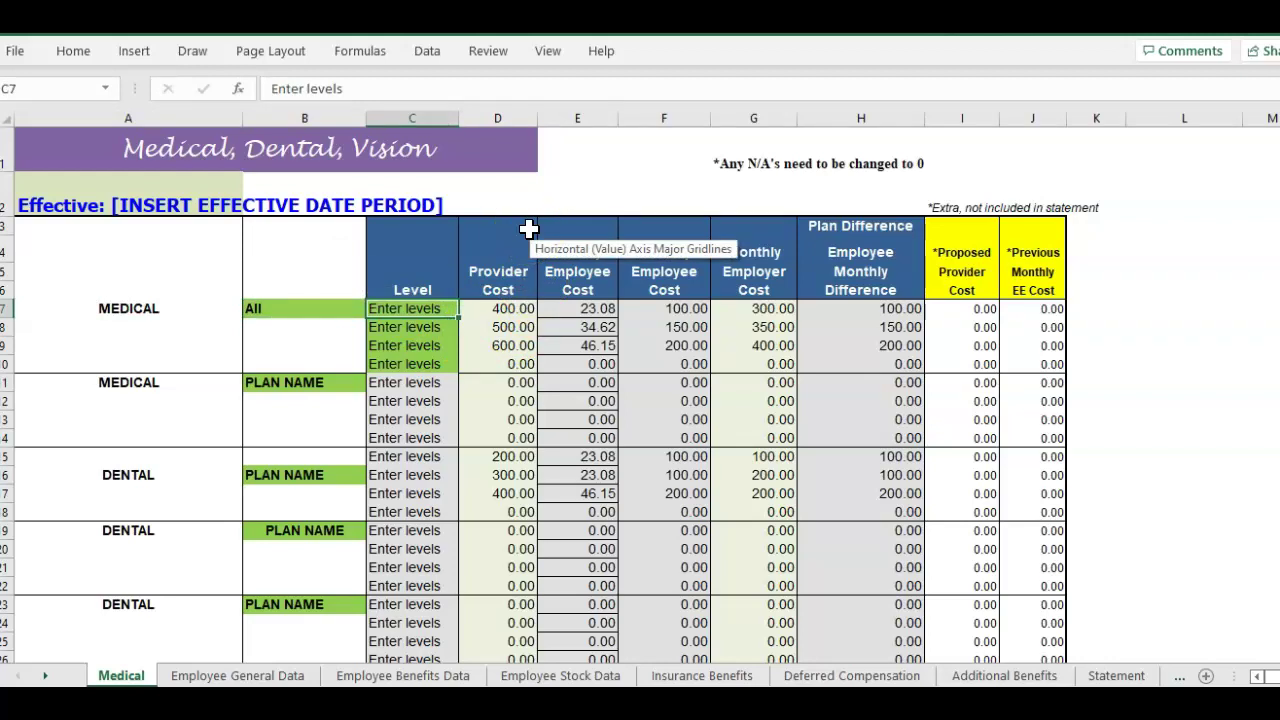
text(Employee)
key(Return)
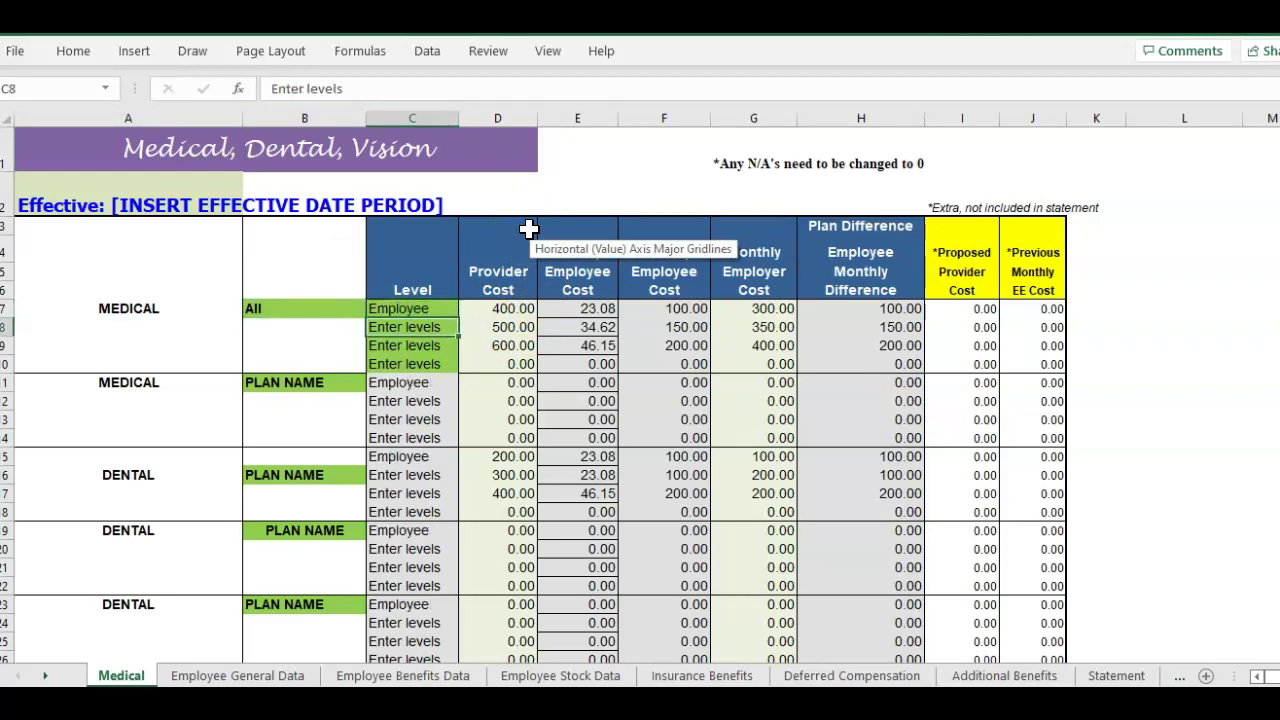
text(Plus Spouse)
key(Return)
text(Plus F)
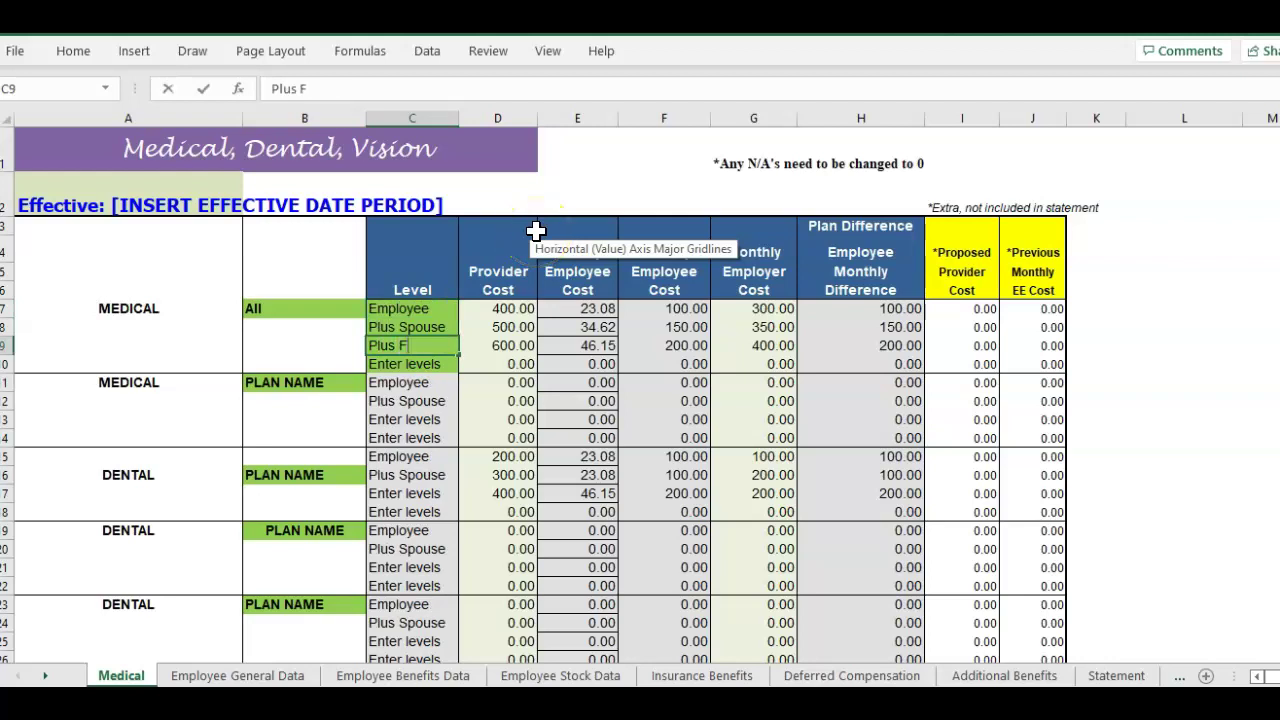
text(amily)
key(Return)
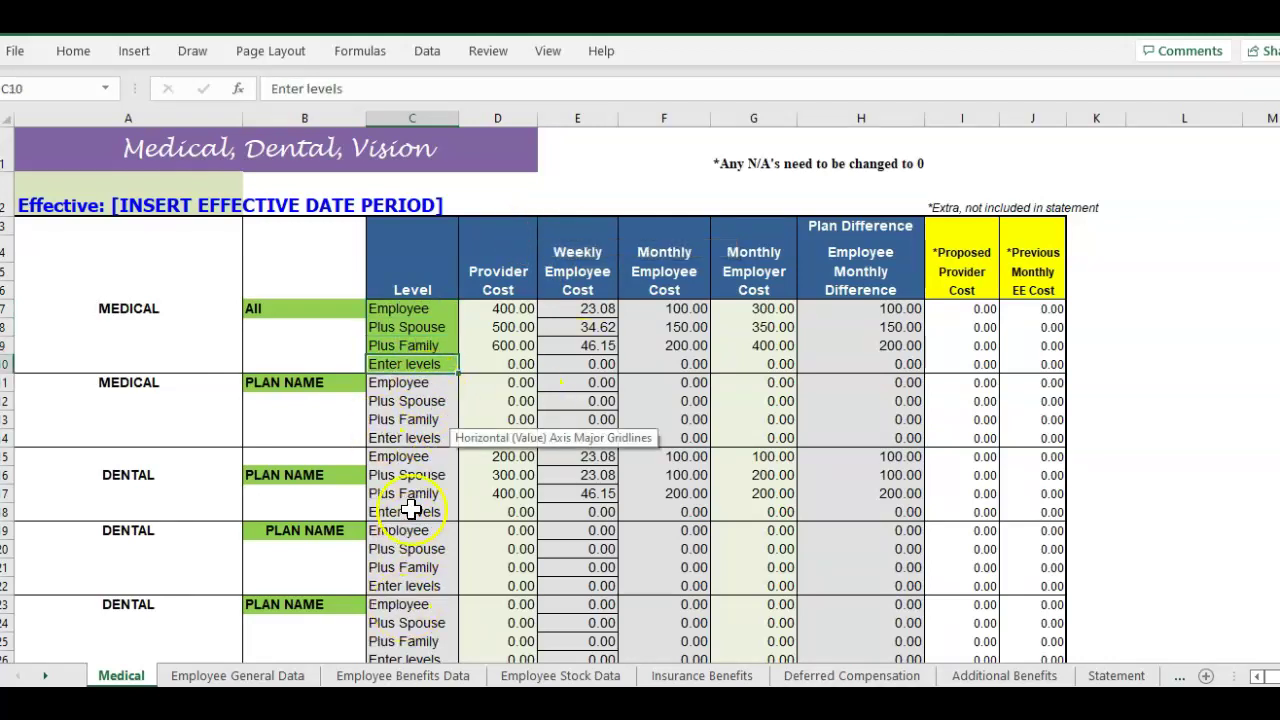
Clear the All plan's old provider costs in D7:D9 and employer costs in G7:G9
click(430, 291)
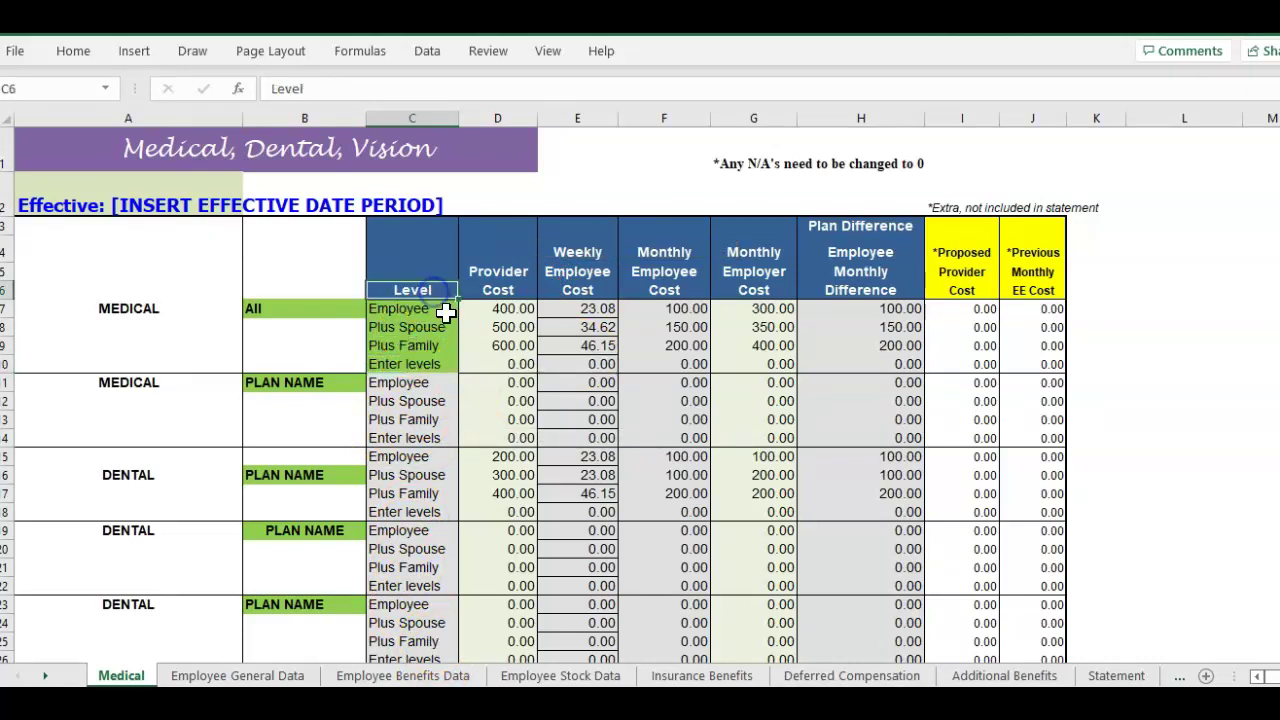
click(445, 310)
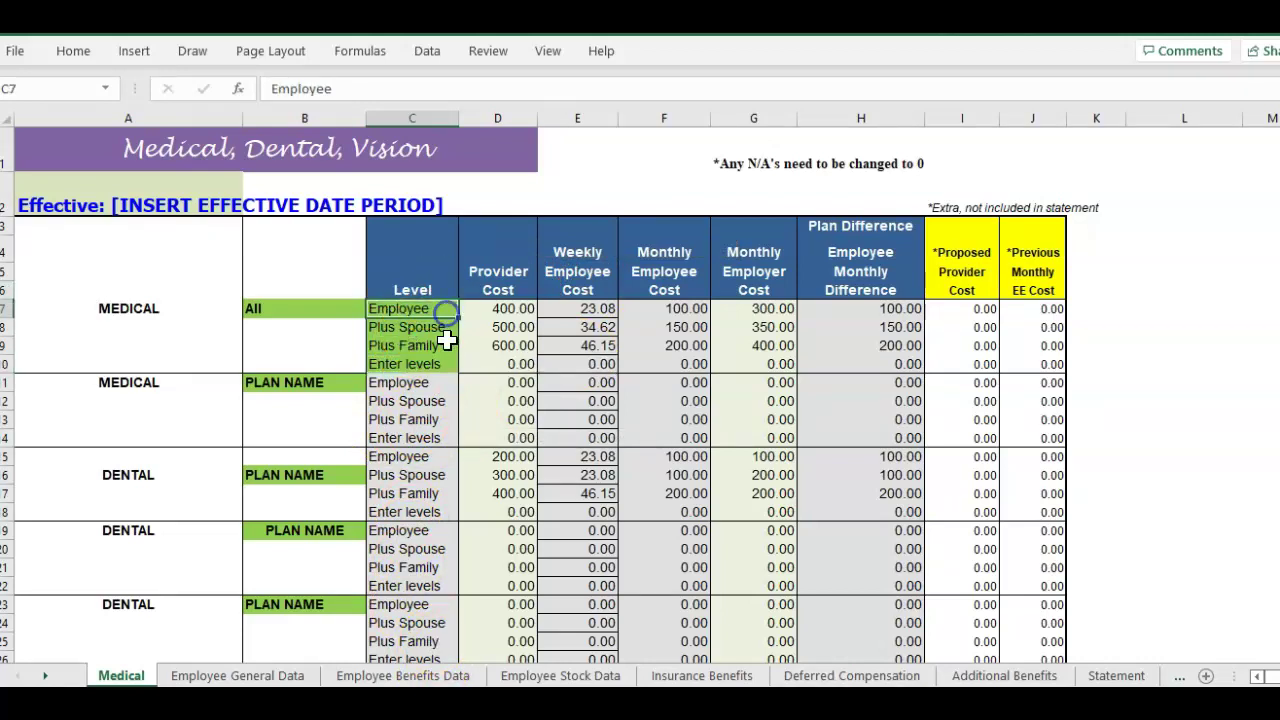
click(516, 309)
drag(516, 309, 505, 530)
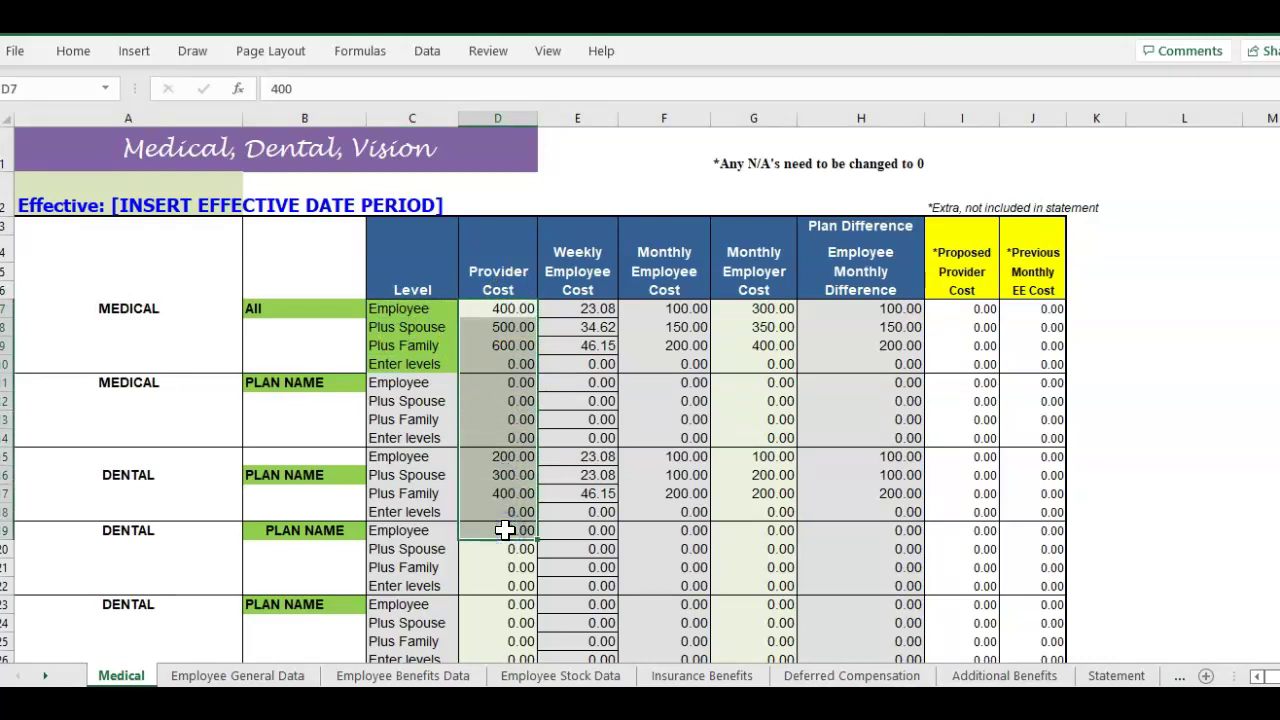
click(500, 310)
key(Down)
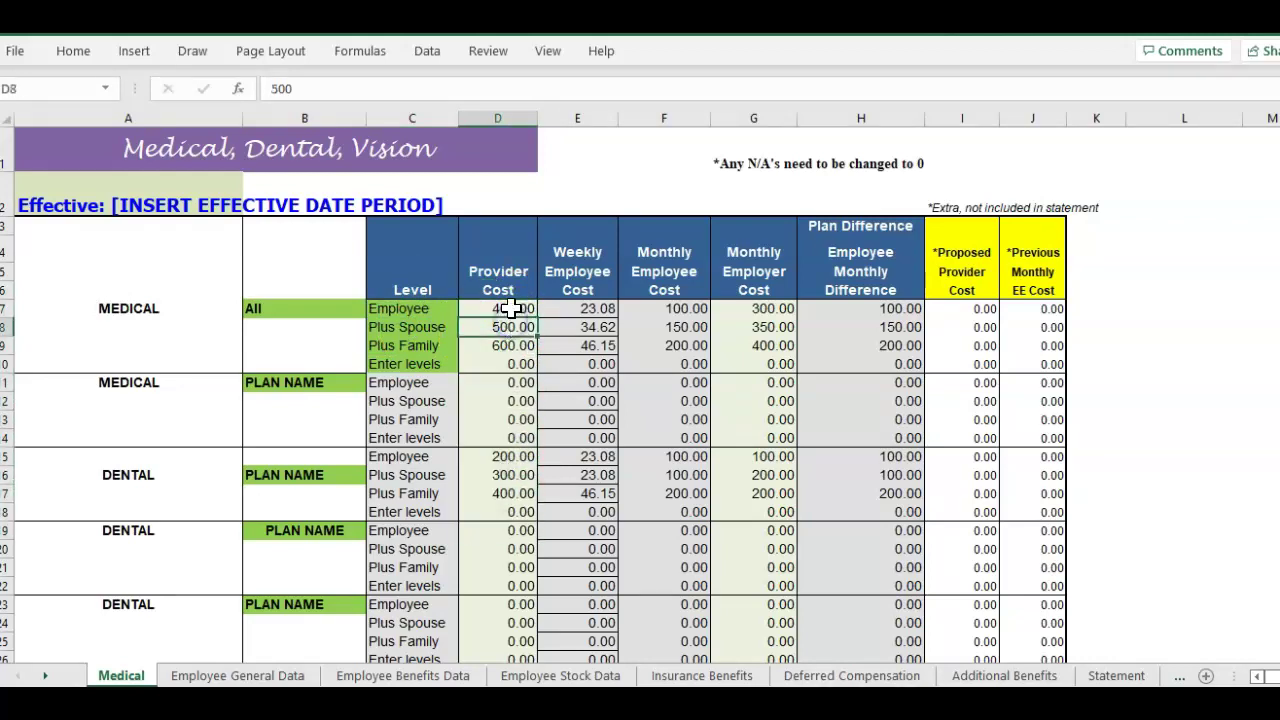
click(512, 309)
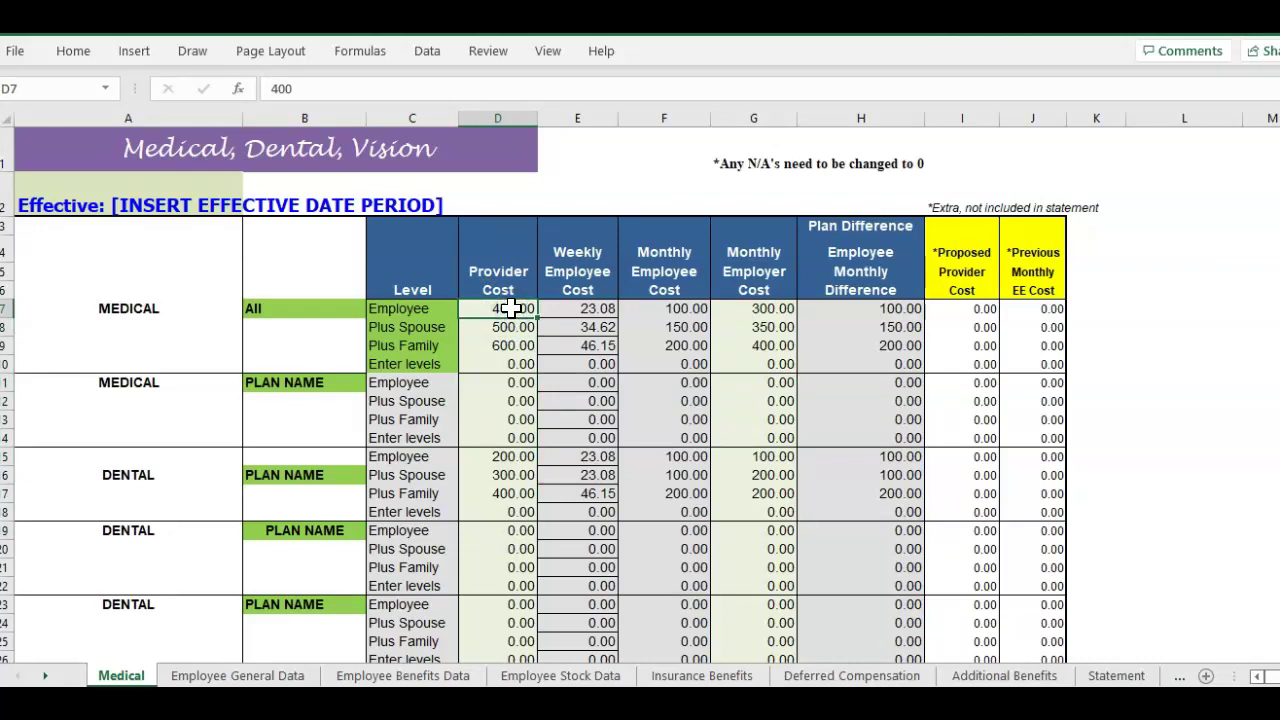
key(shift+Down)
key(shift+Down)
key(Delete)
key(Right)
key(Right)
key(Right)
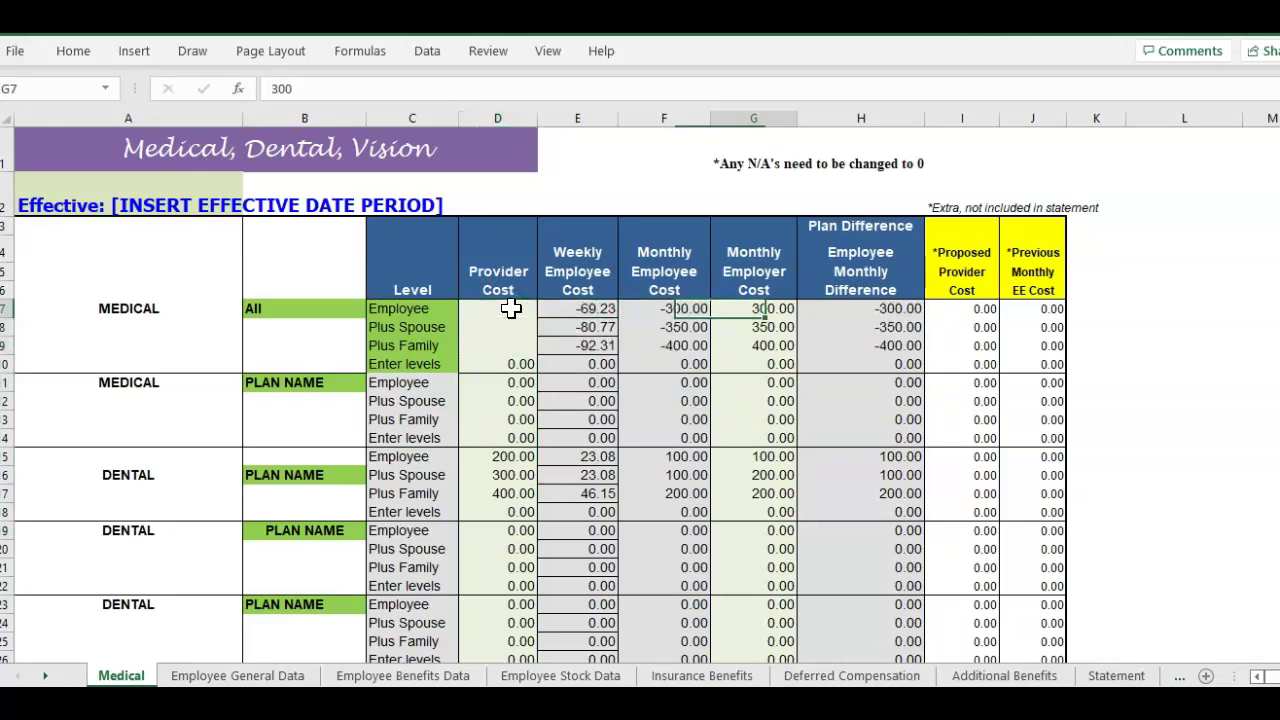
key(shift+Down)
key(shift+Down)
key(Delete)
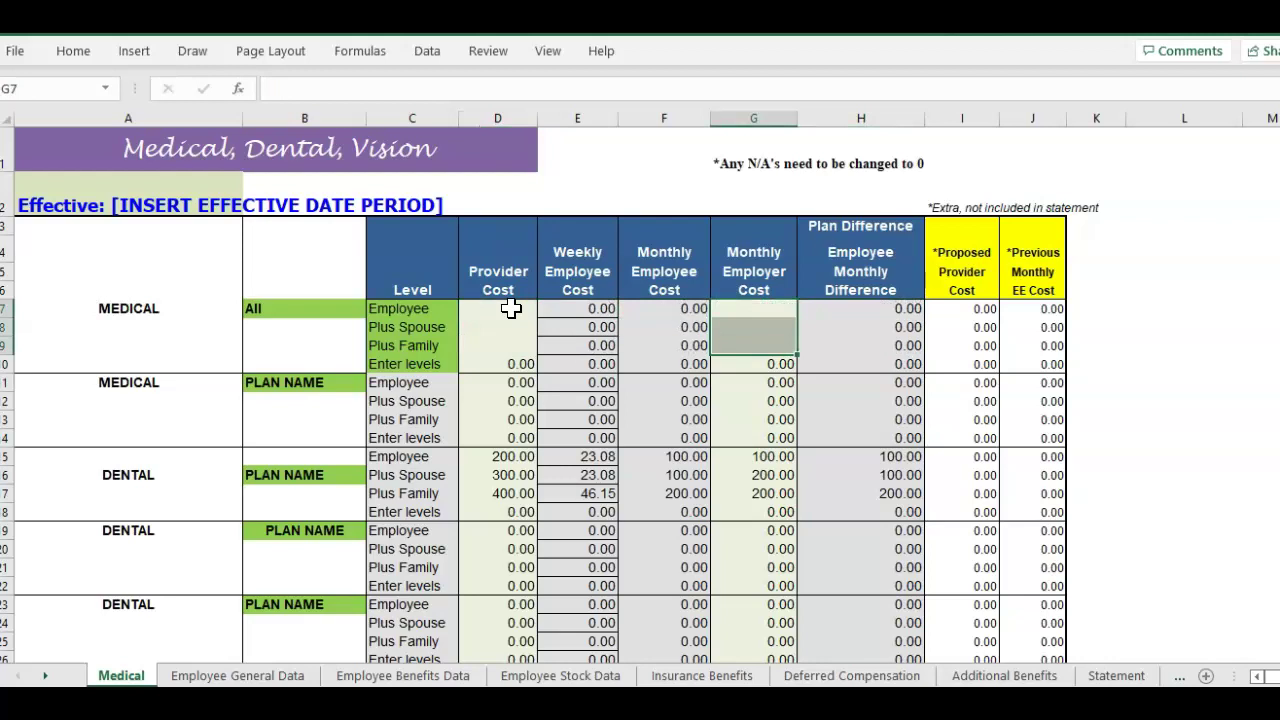
Enter a provider cost of 200 and employer cost of 100 for the Employee level
click(501, 302)
click(499, 308)
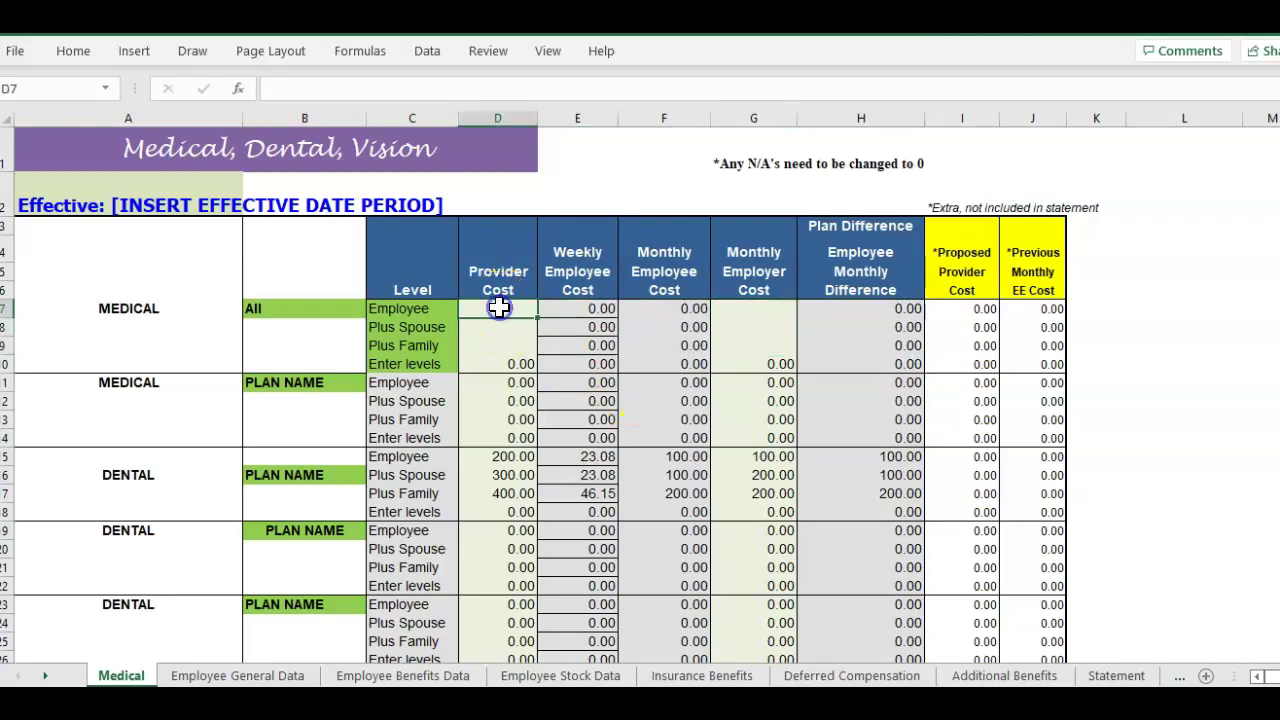
click(525, 306)
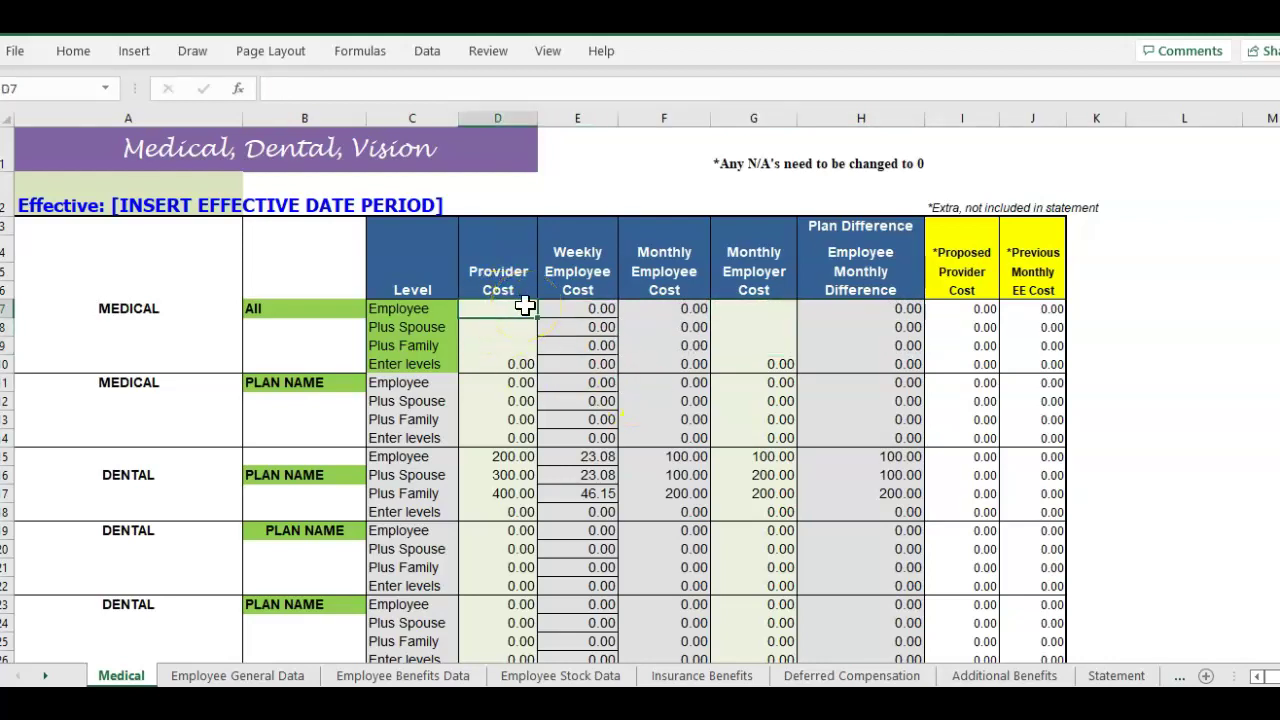
click(507, 293)
click(527, 313)
text(200)
key(Left)
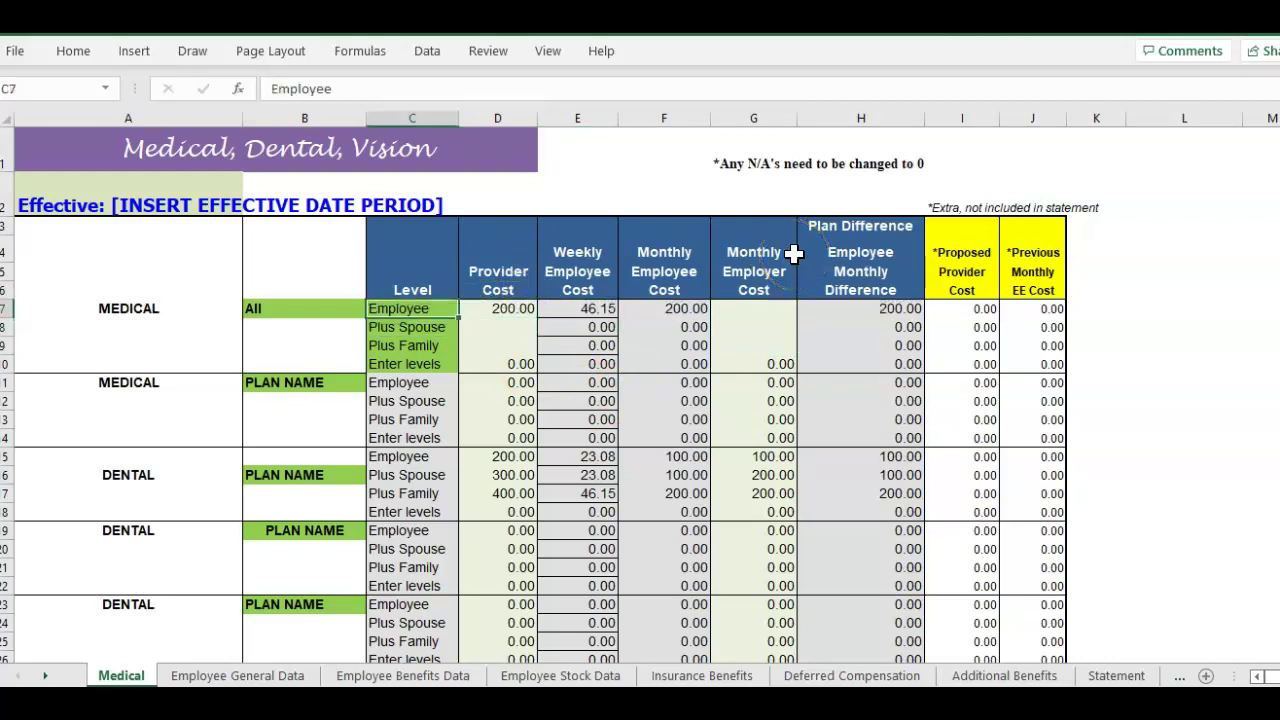
key(Right)
key(Right)
key(Right)
key(Right)
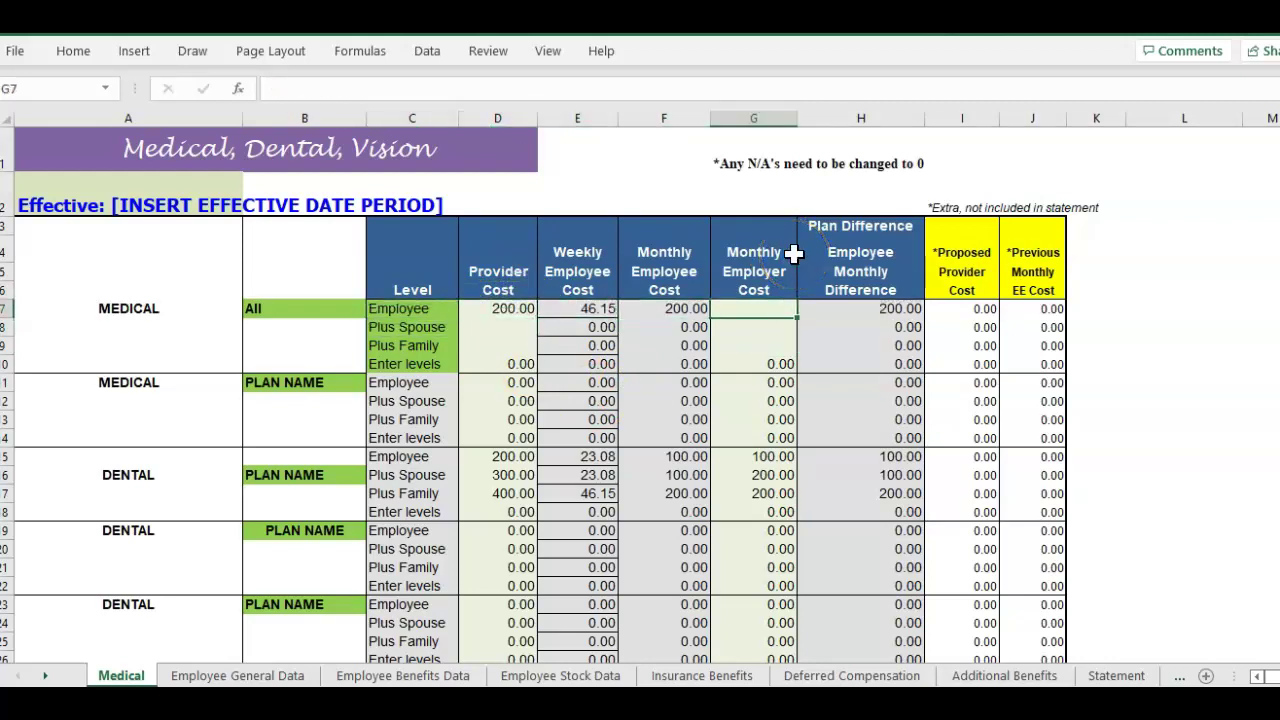
key(Up)
key(Up)
key(Down)
key(Down)
key(Return)
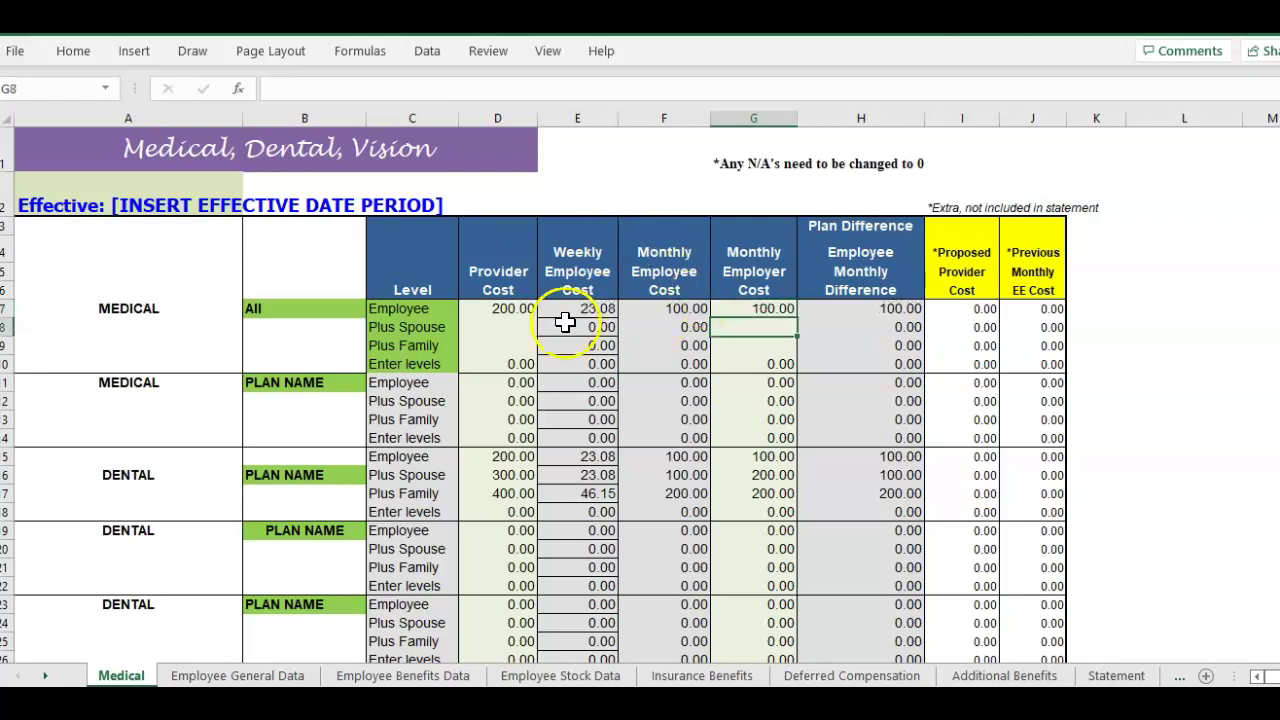
Enter provider costs 300 and 400 and employer costs 200 and 300 for Plus Spouse and Plus Family
click(746, 328)
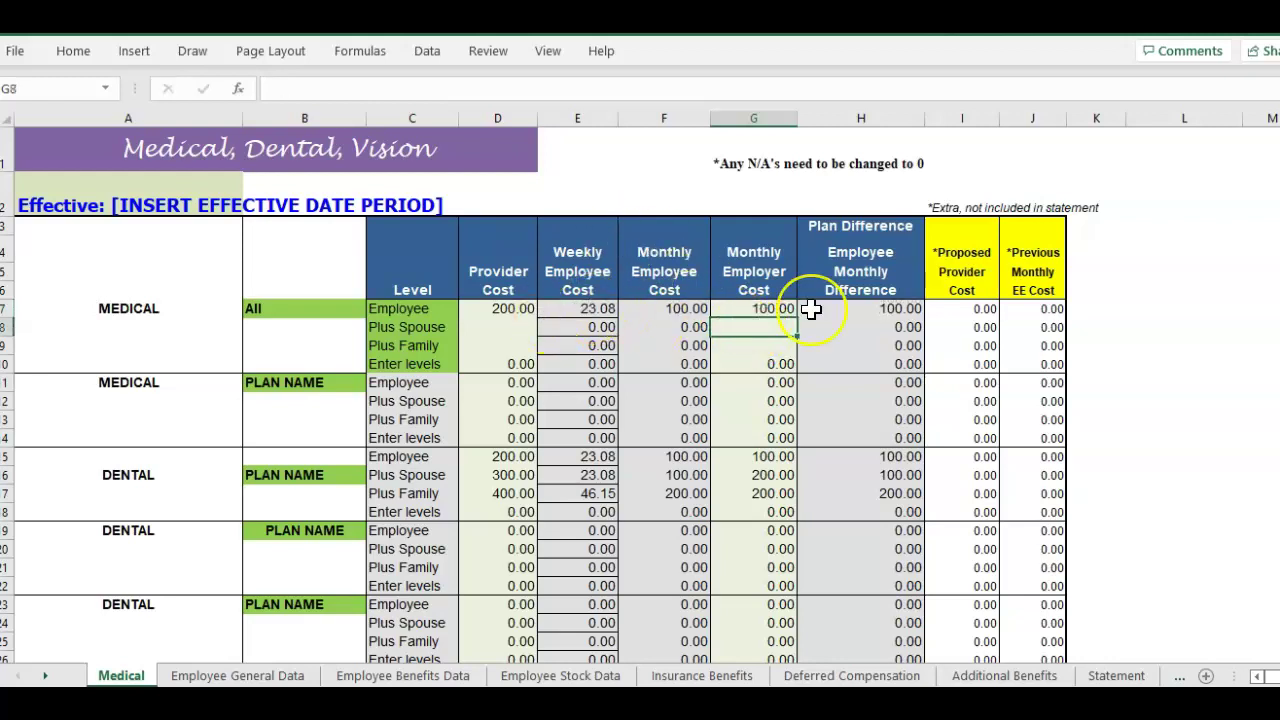
click(500, 329)
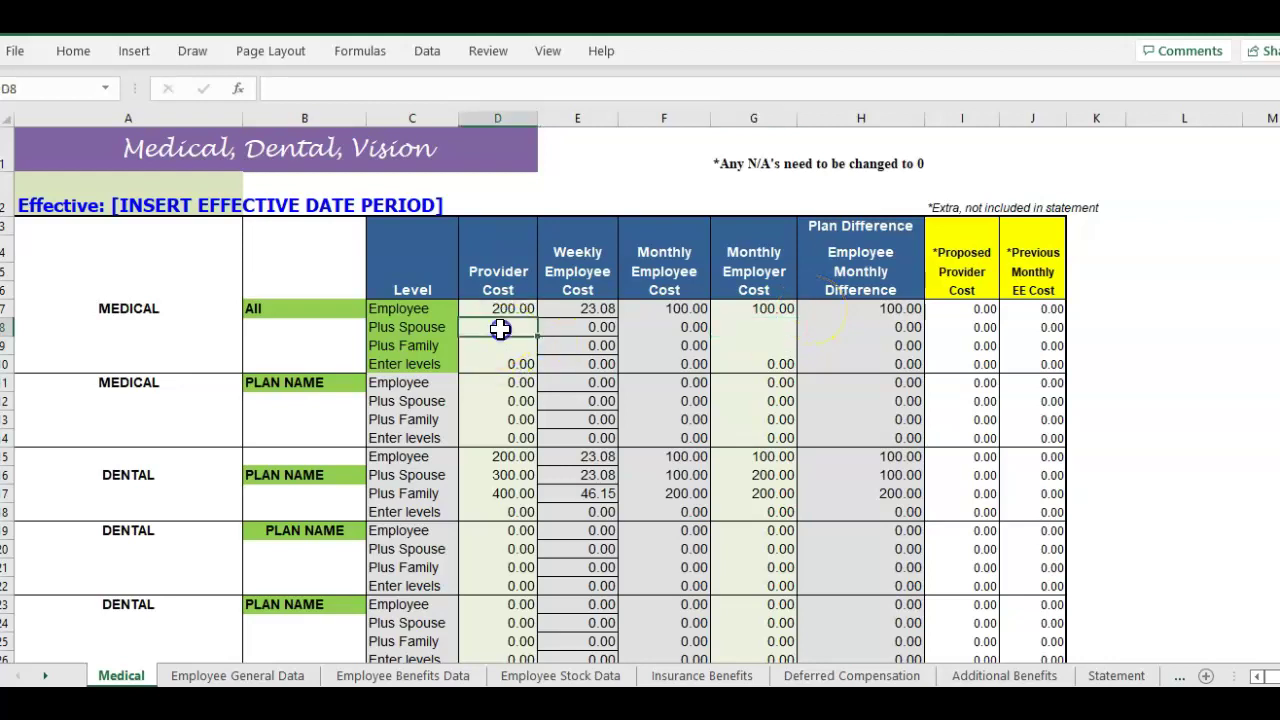
key(Return)
text(4)
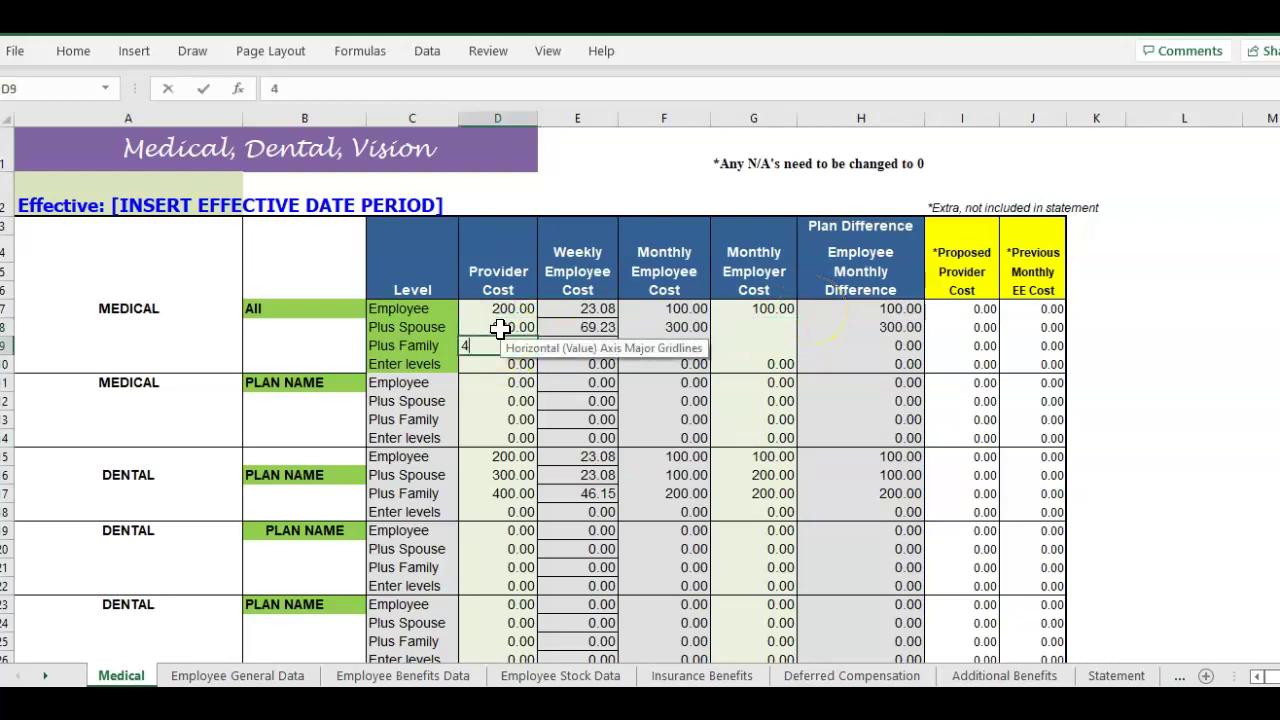
text(00)
key(Return)
click(786, 326)
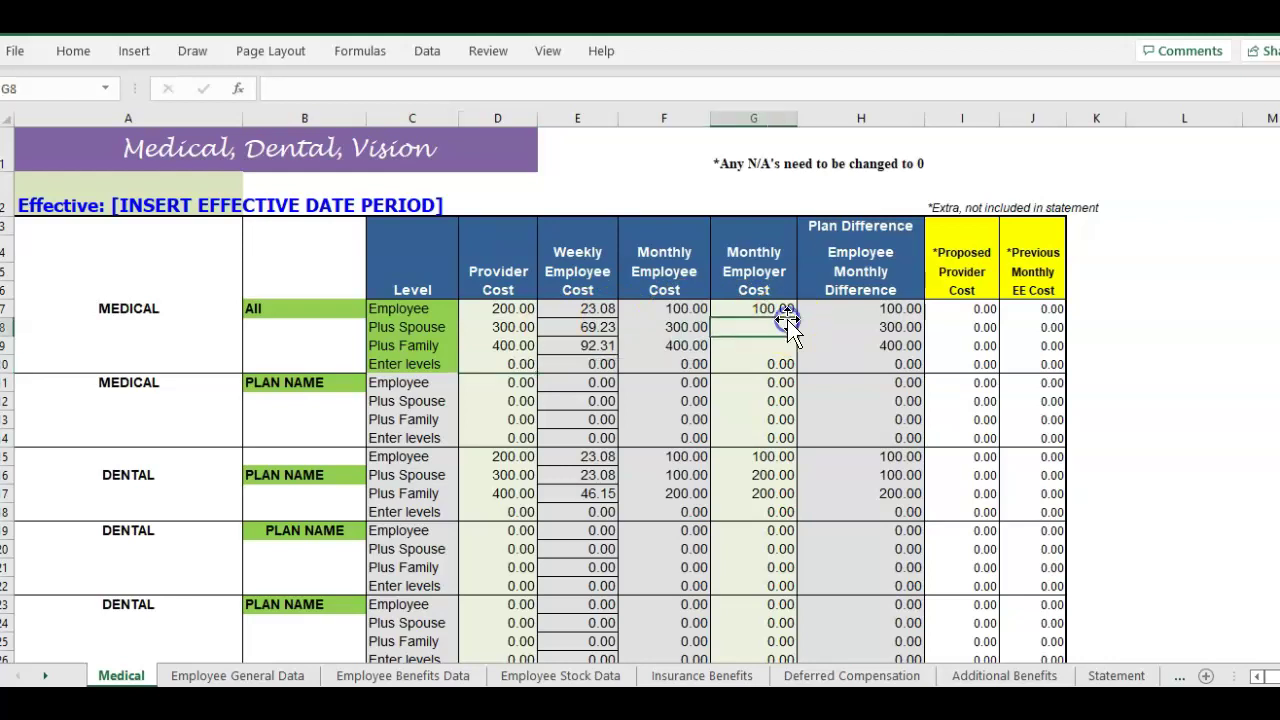
text(20)
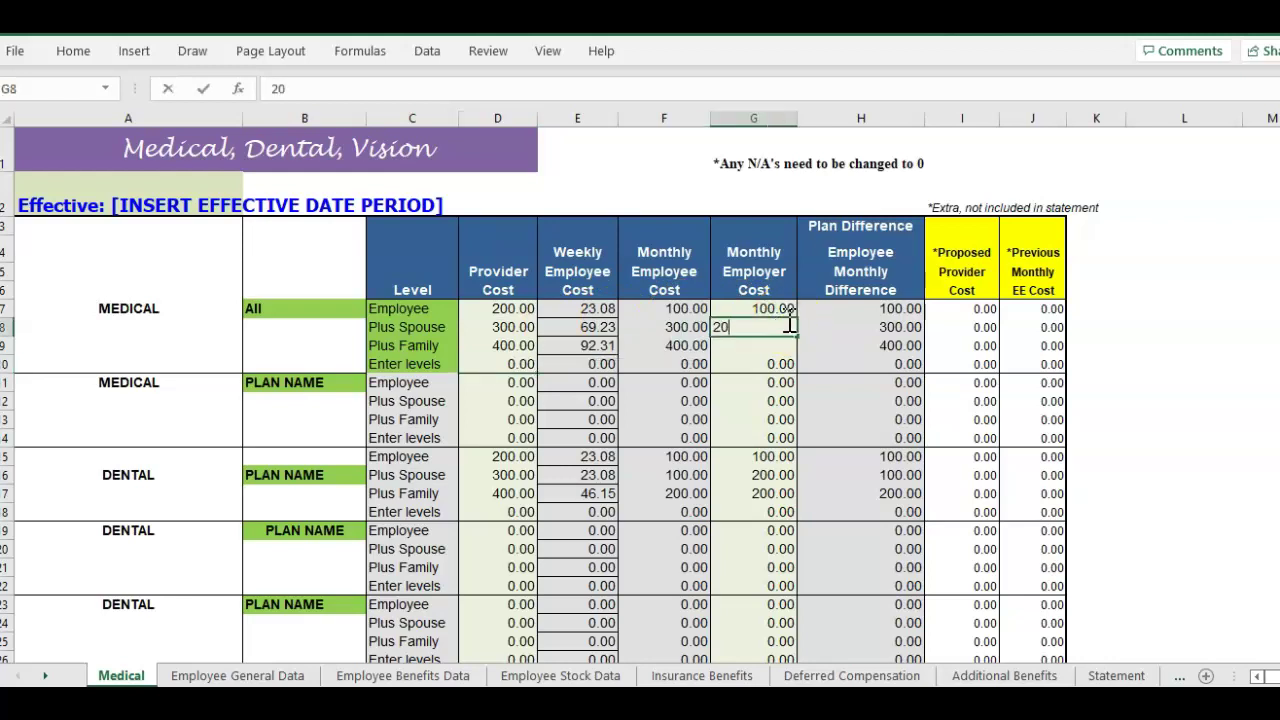
text(0)
key(Return)
text(300)
key(Left)
key(Down)
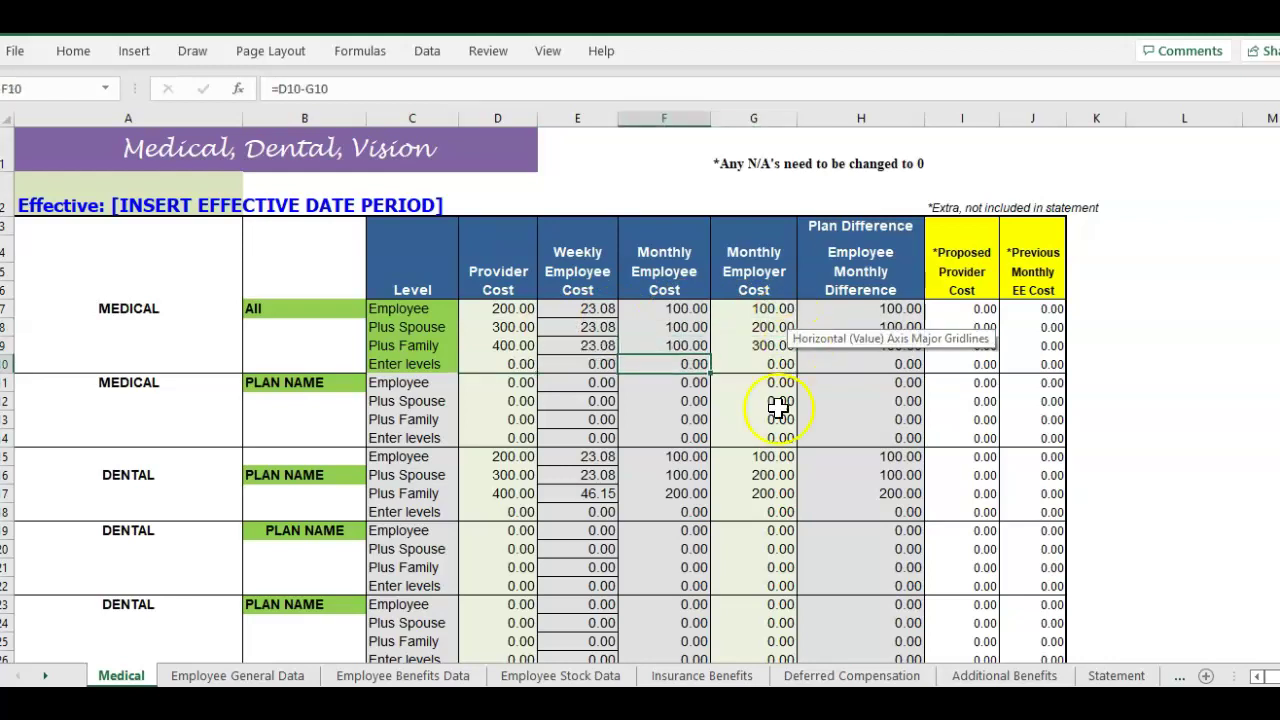
click(305, 476)
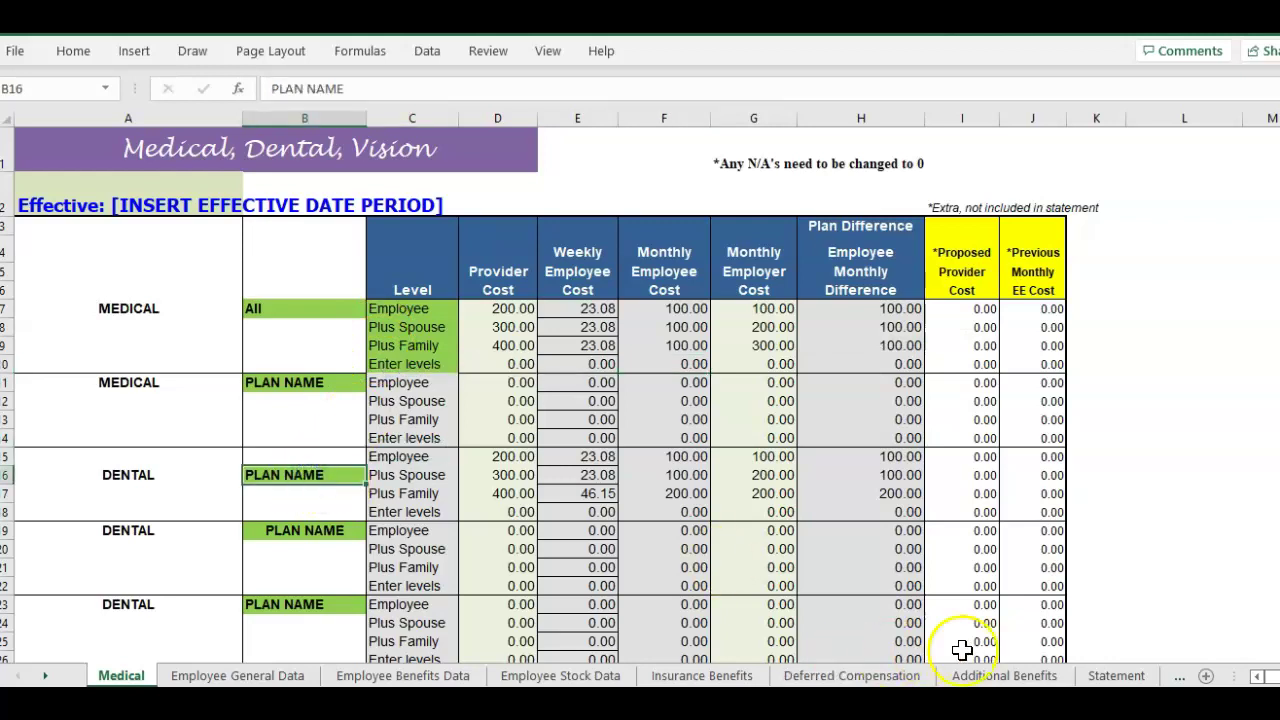
click(1110, 675)
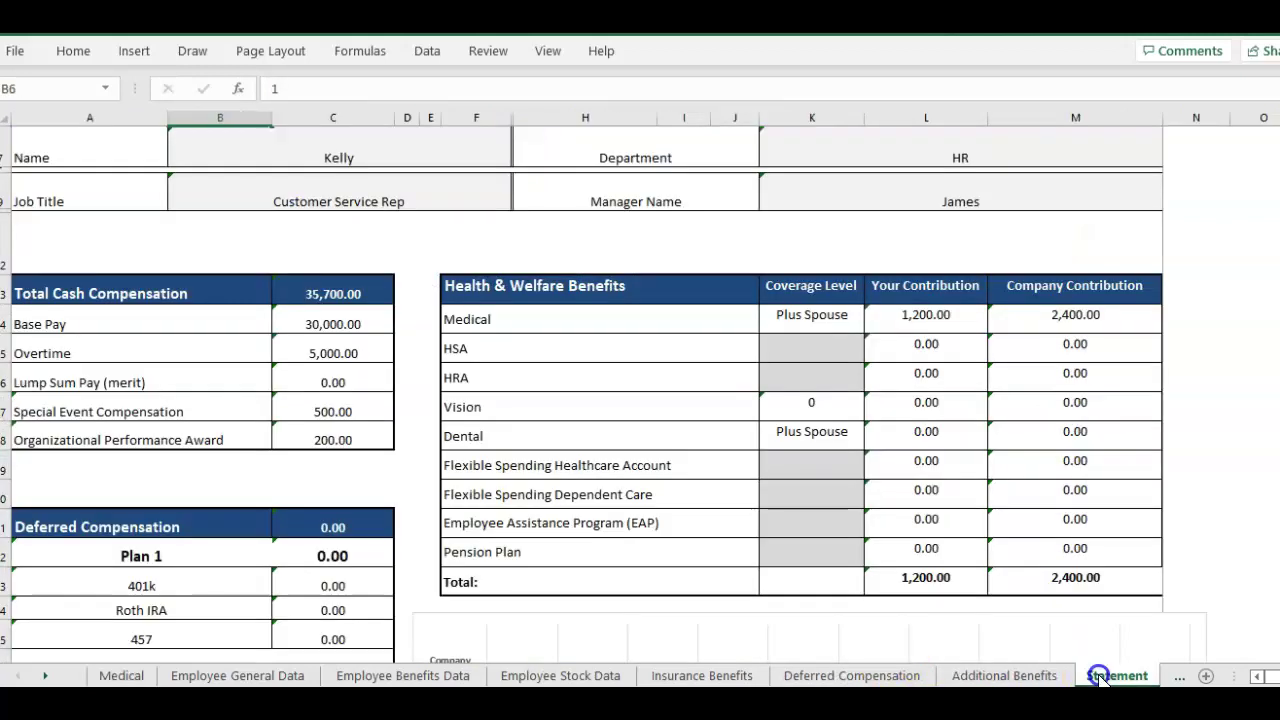
click(960, 280)
click(1095, 278)
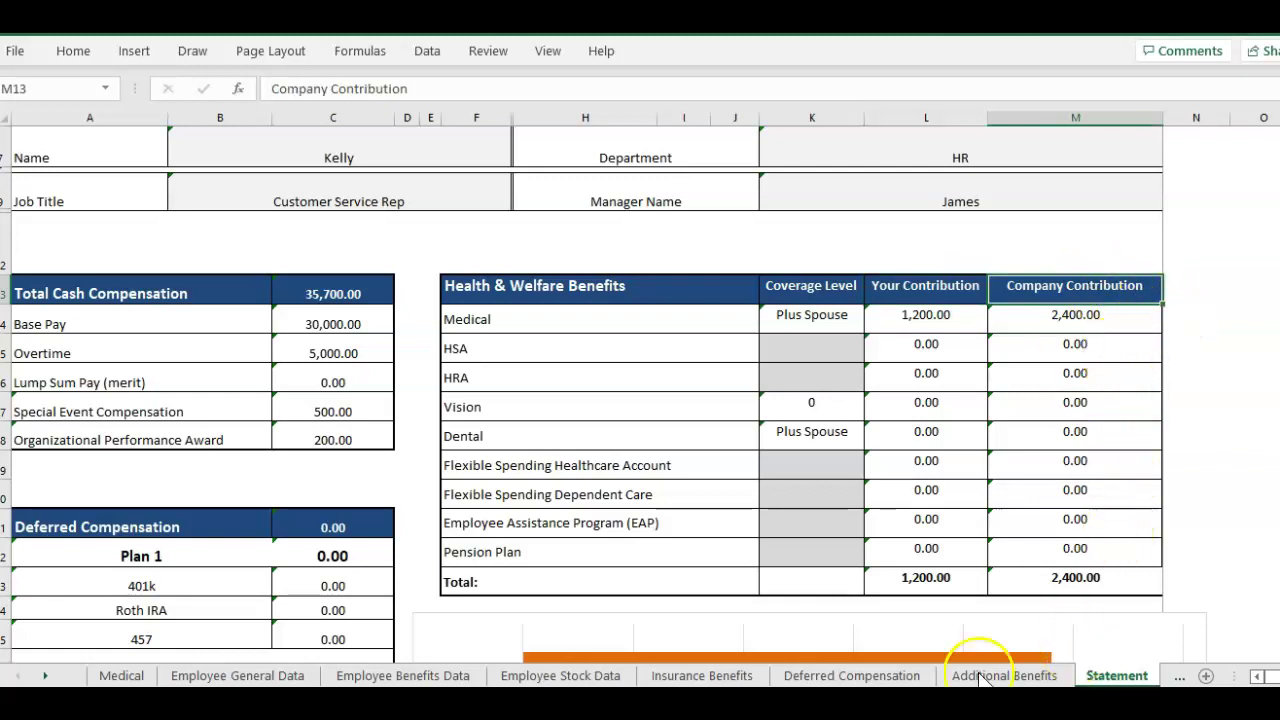
Rename the second Medical plan's PLAN NAME in B11 to Plan B
click(125, 674)
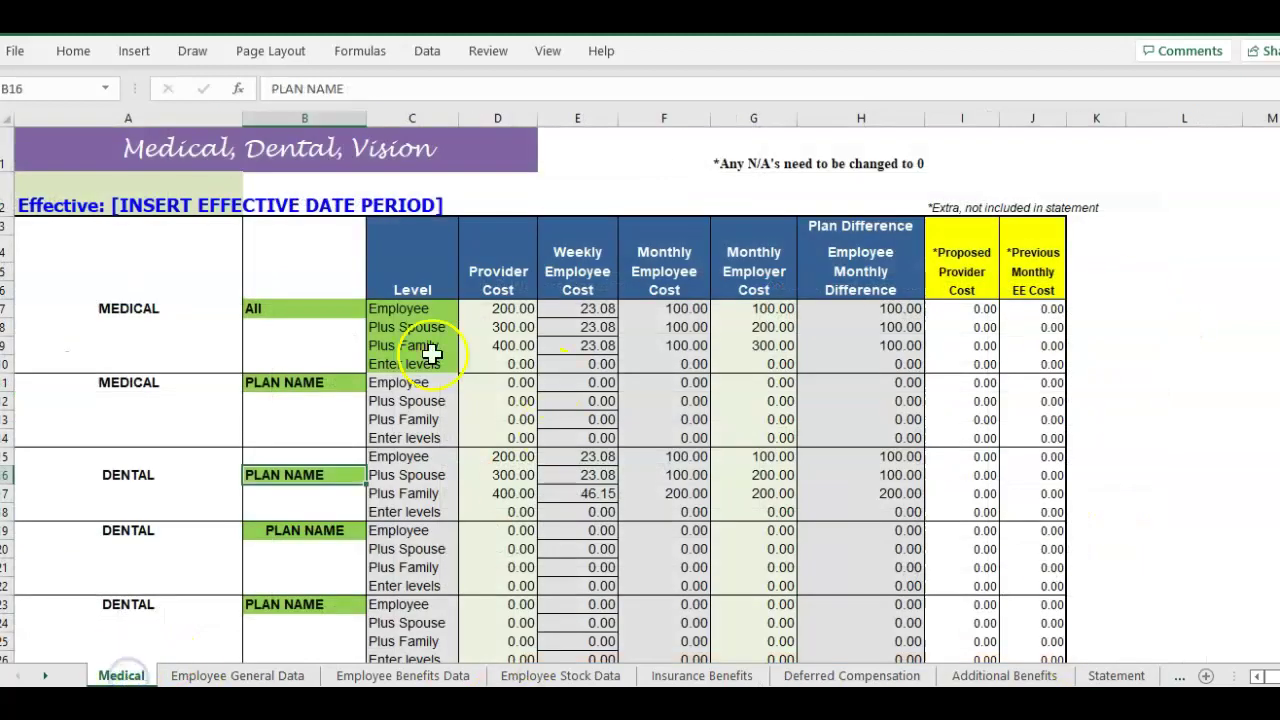
click(194, 486)
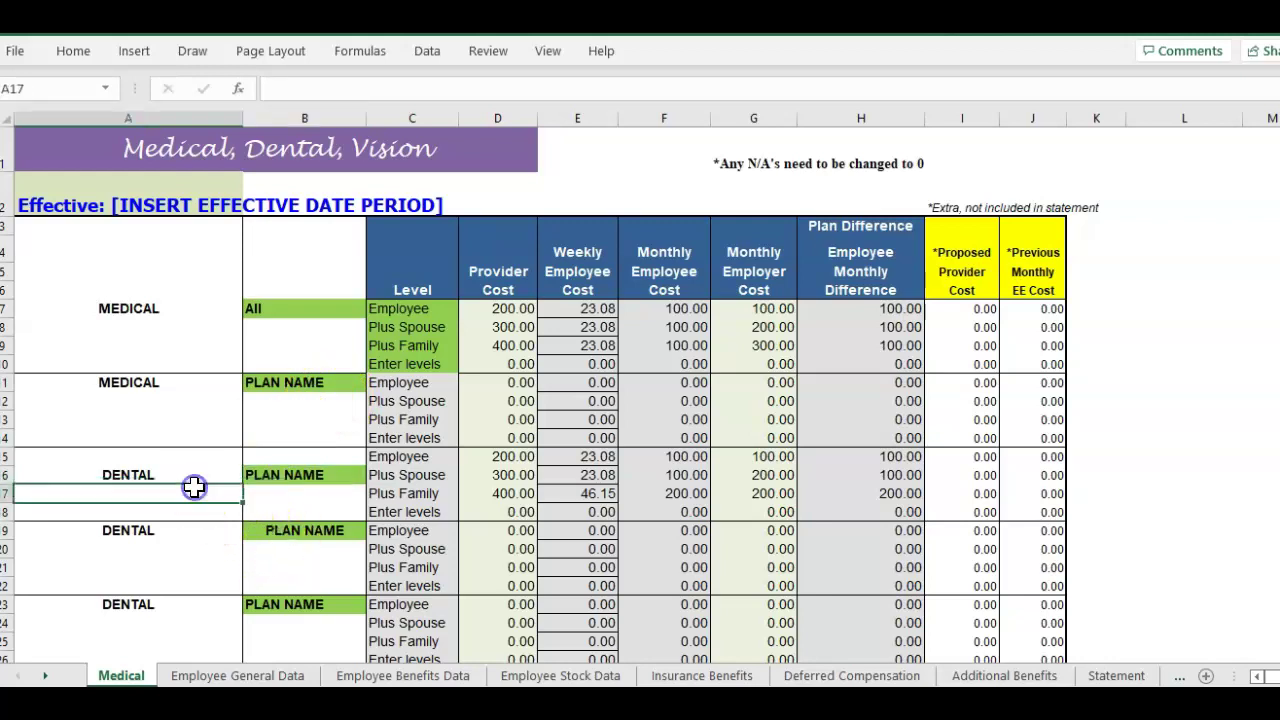
key(Down)
key(Down)
key(Down)
key(Down)
key(Down)
key(Down)
key(Down)
key(Down)
key(Down)
key(Down)
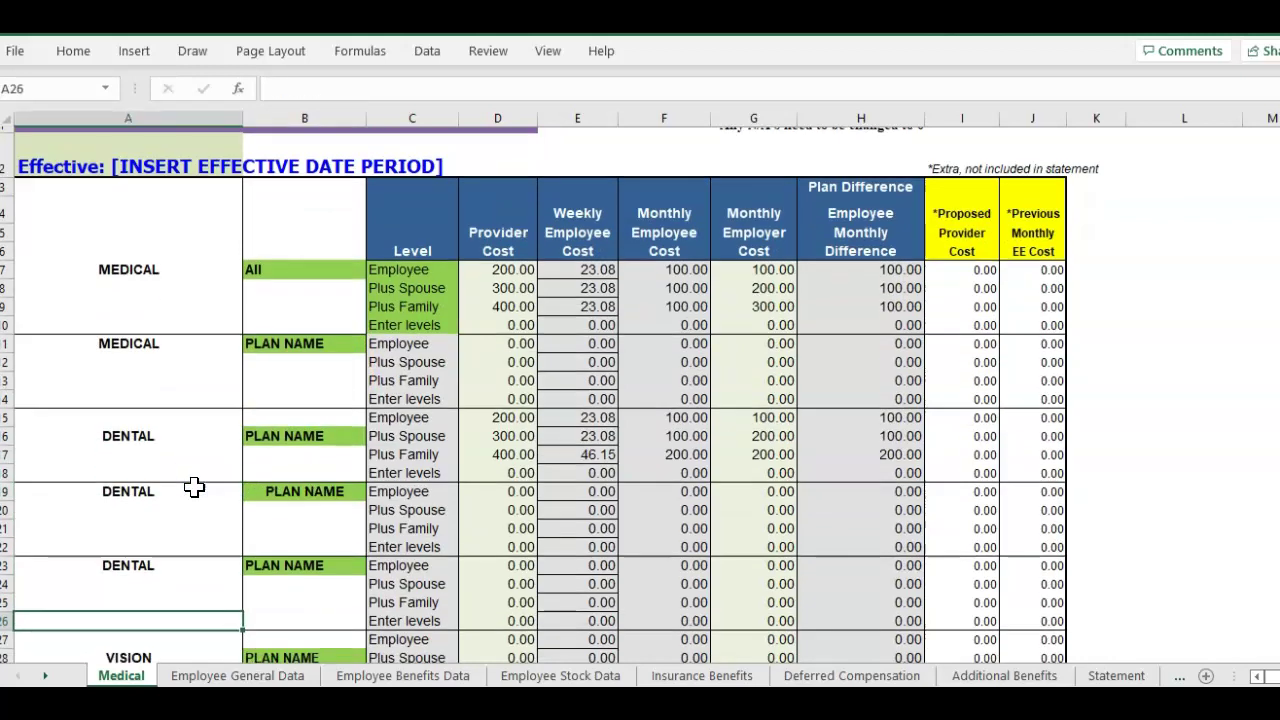
click(150, 437)
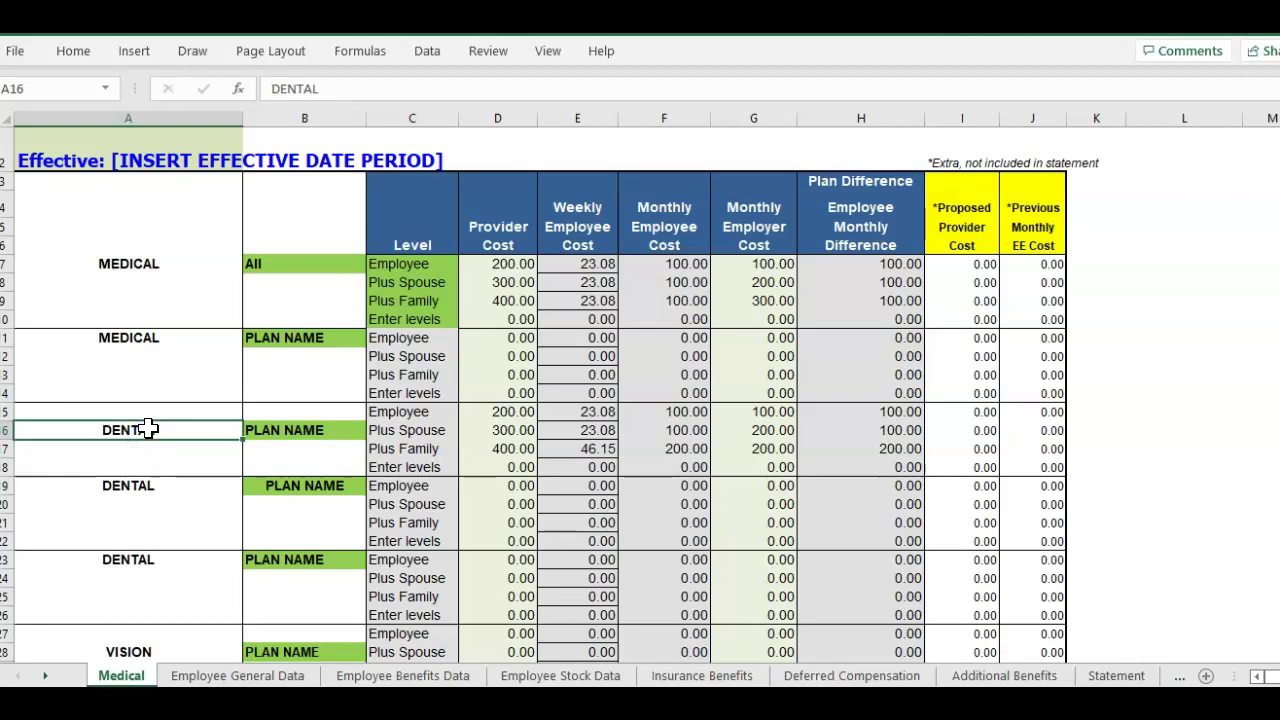
click(341, 446)
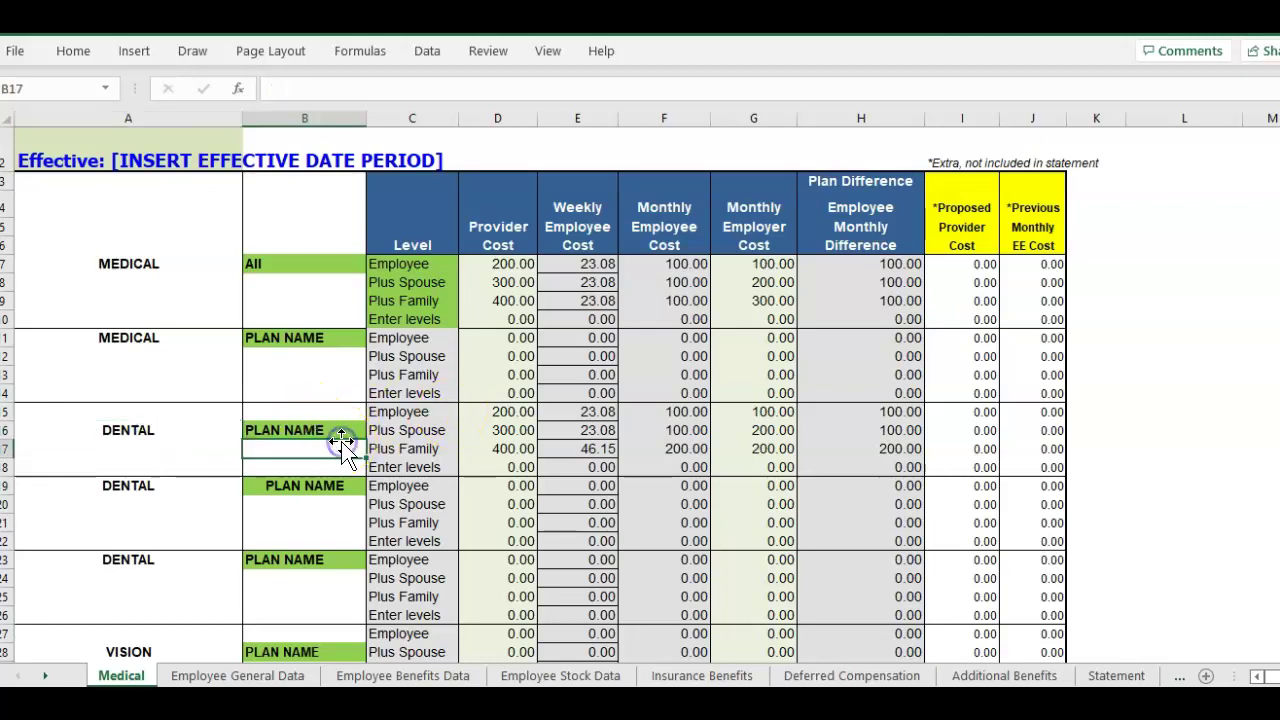
key(Up)
key(Up)
key(Up)
key(Up)
key(Up)
key(Up)
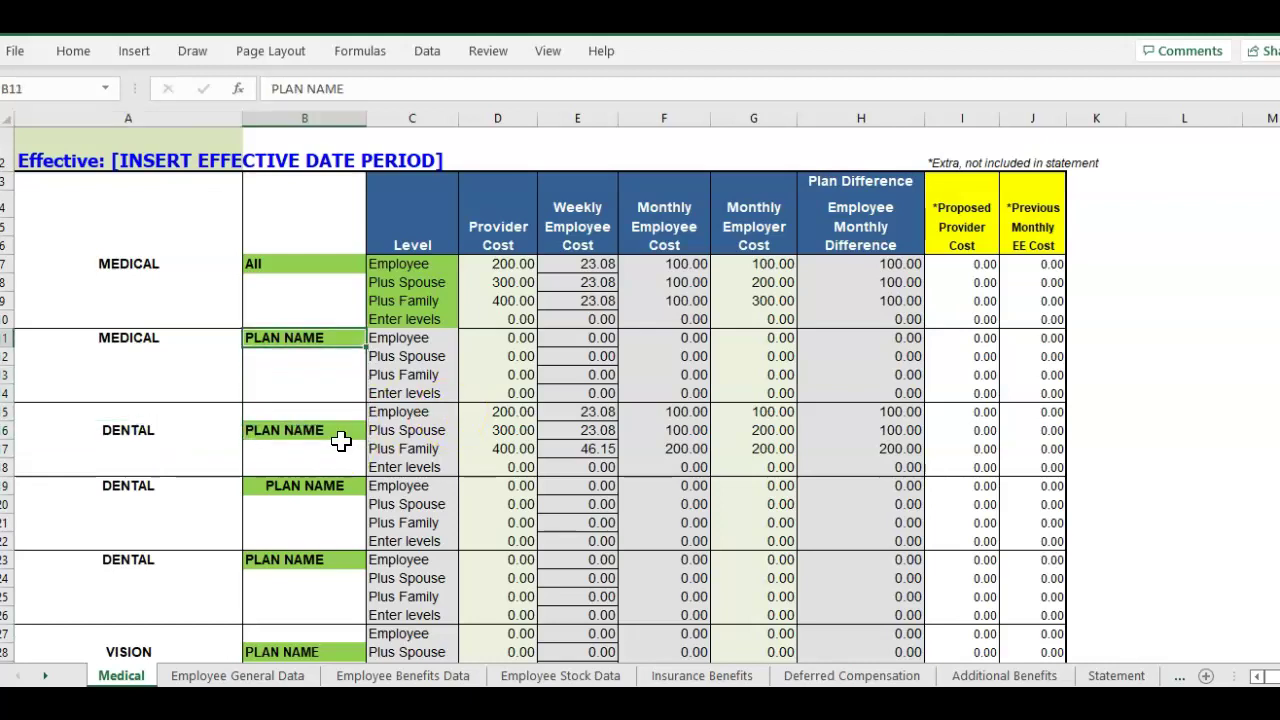
text(Plan B)
click(341, 438)
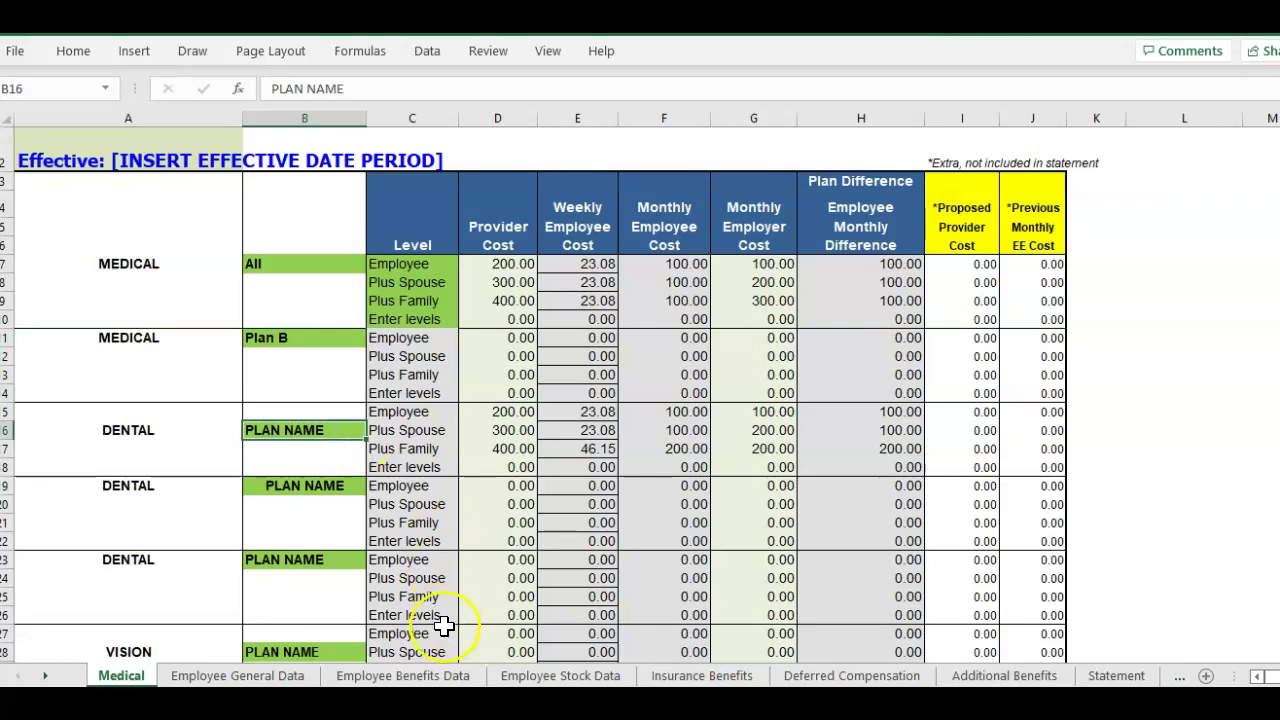
Match the Employee Benefits Data dental plan by naming the first Dental plan Main Dental
click(452, 677)
click(762, 258)
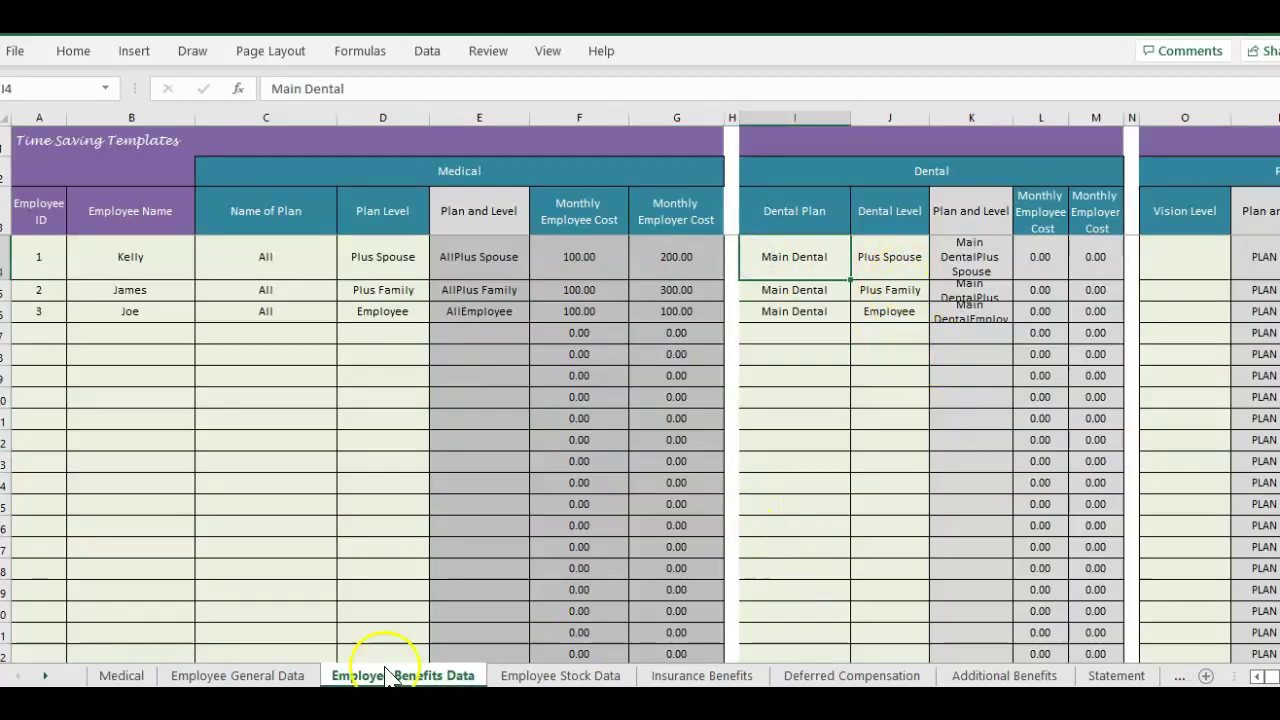
click(121, 676)
key(Down)
key(Down)
key(Down)
key(Down)
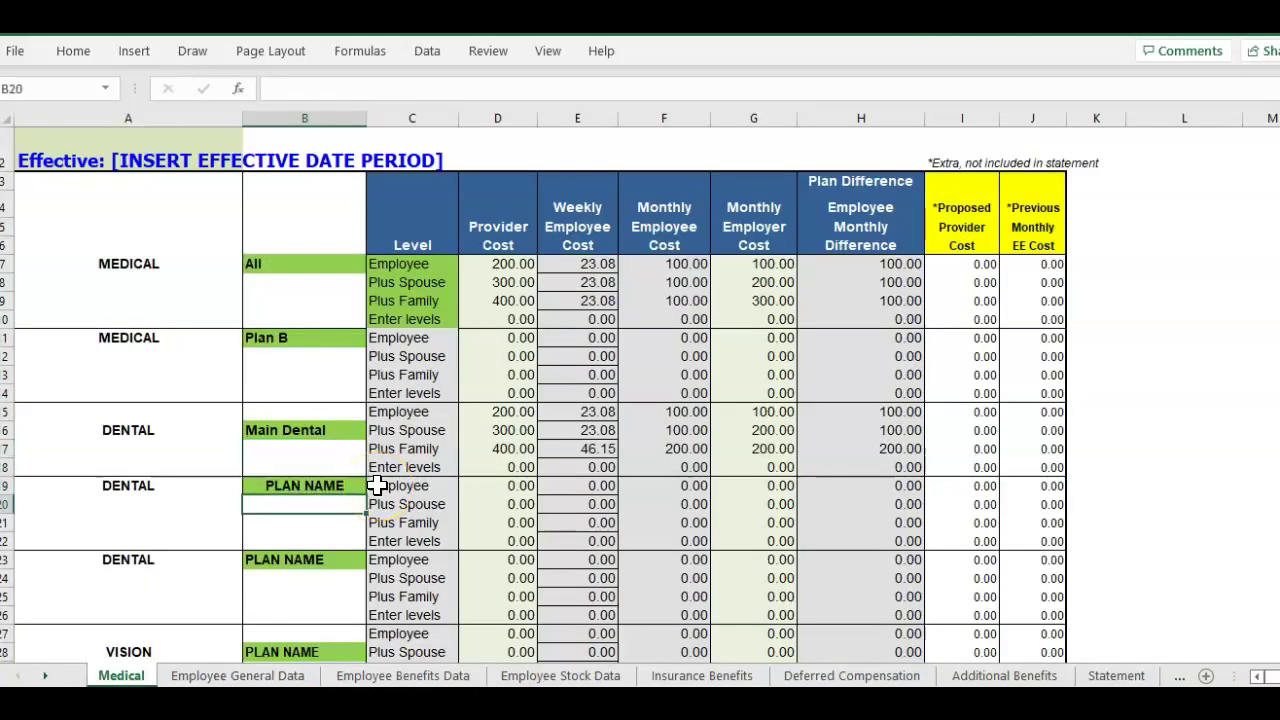
key(Up)
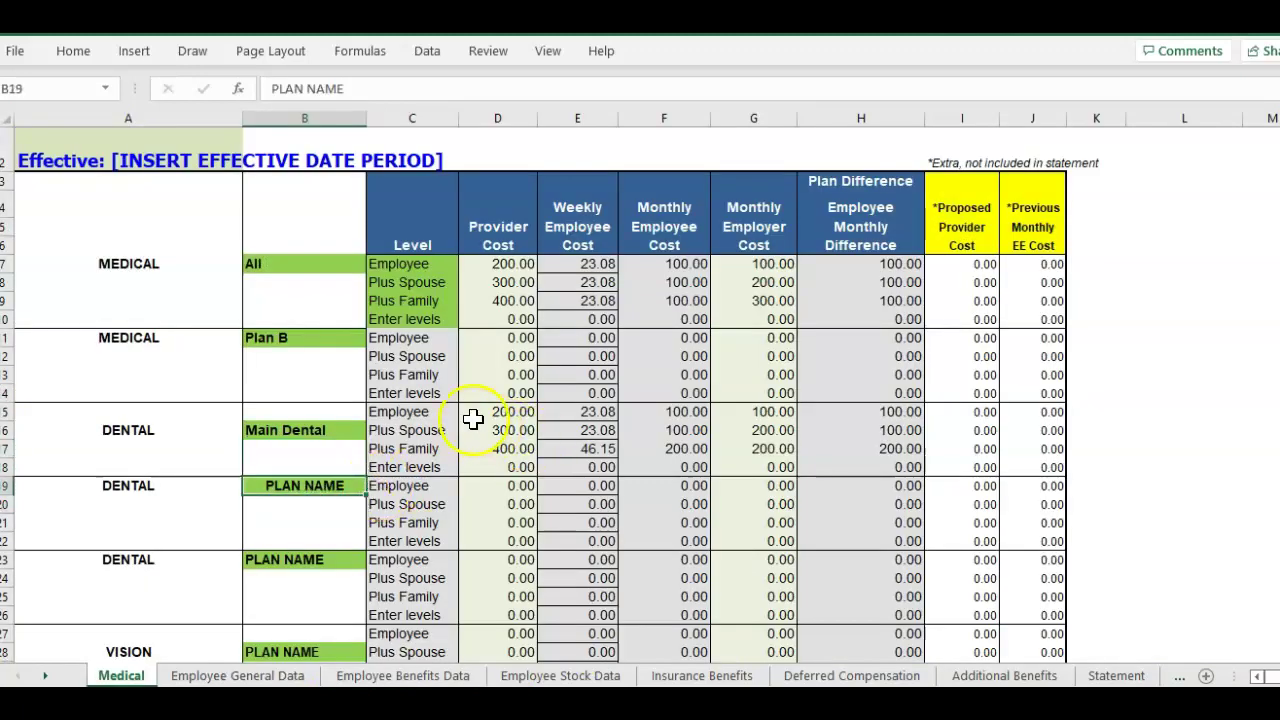
Review Main Dental's provider and employer costs and the common coverage levels list
click(473, 419)
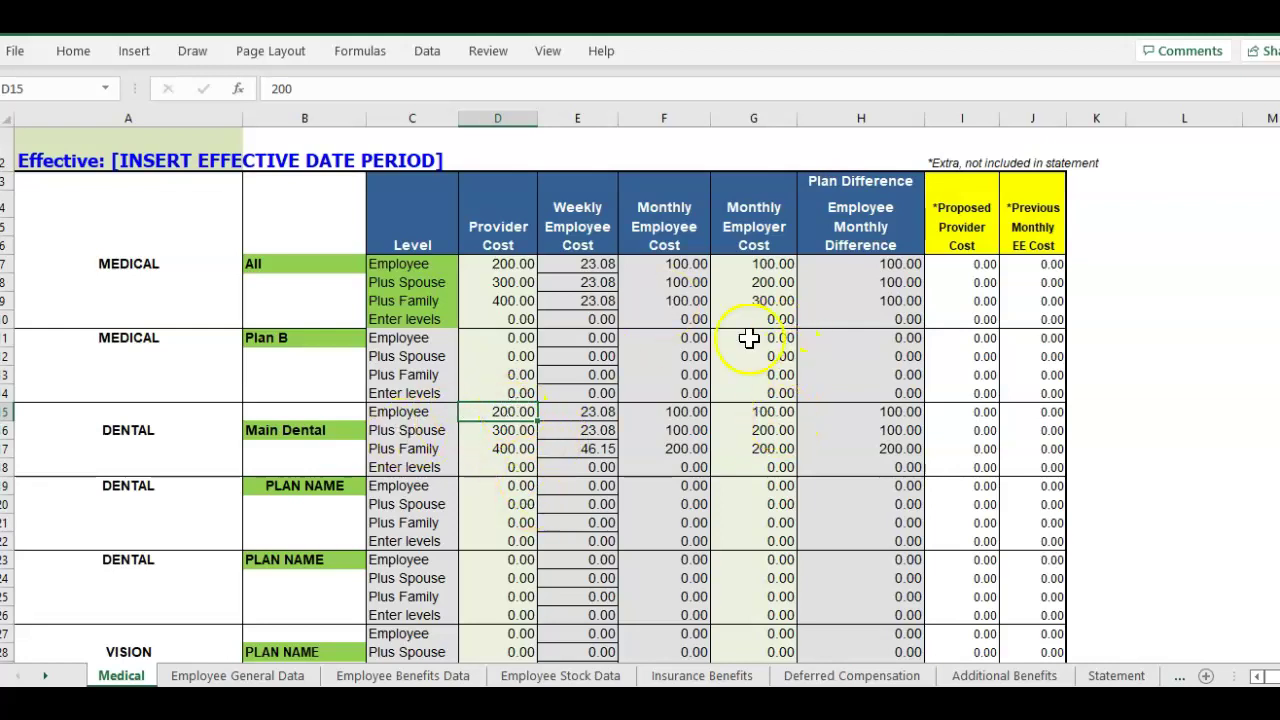
click(772, 467)
key(Down)
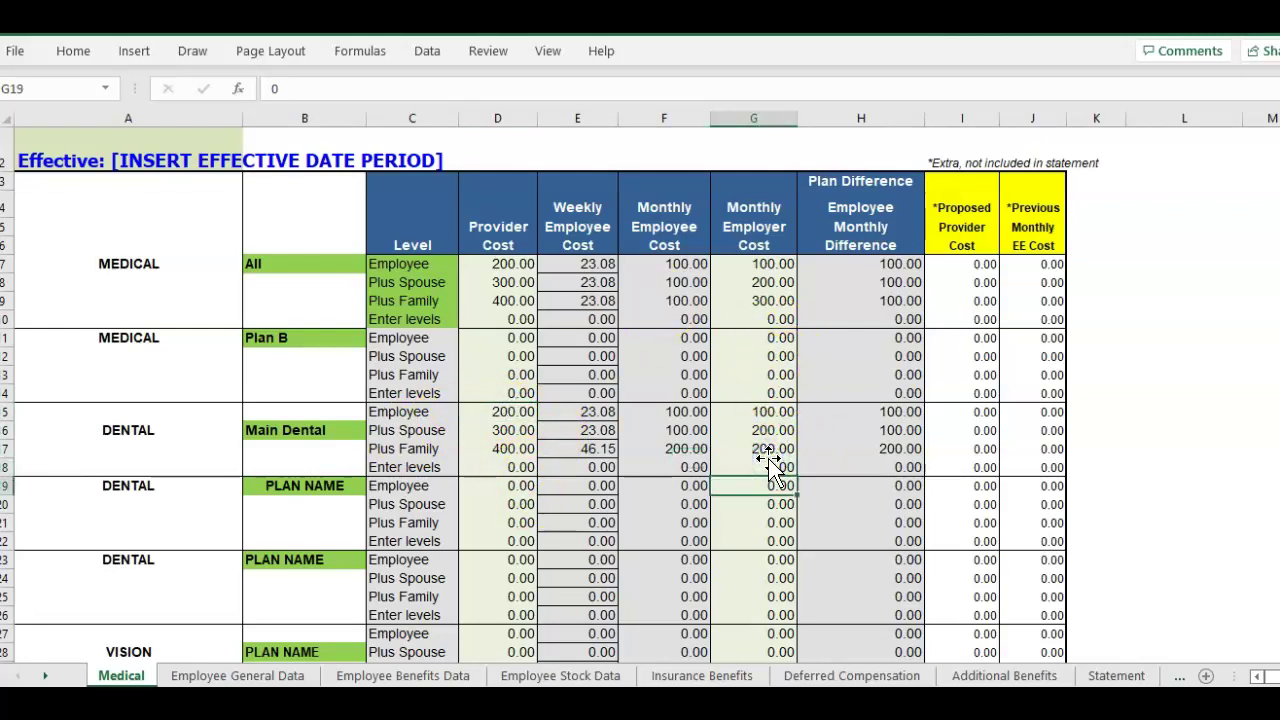
key(Down)
key(Down)
key(Down)
key(Down)
key(Down)
key(Down)
key(Down)
key(Down)
key(Down)
key(Down)
key(Down)
key(Down)
key(Down)
key(Down)
key(Down)
key(Down)
key(Down)
key(Down)
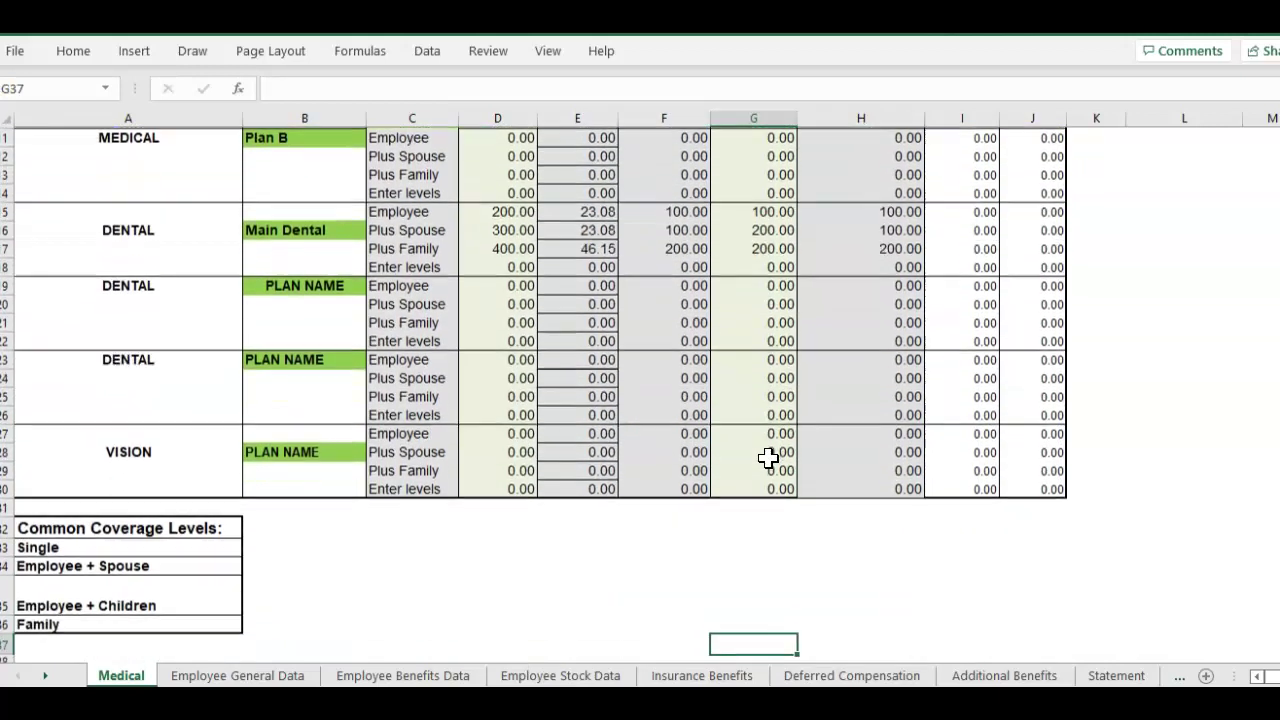
click(50, 565)
click(62, 545)
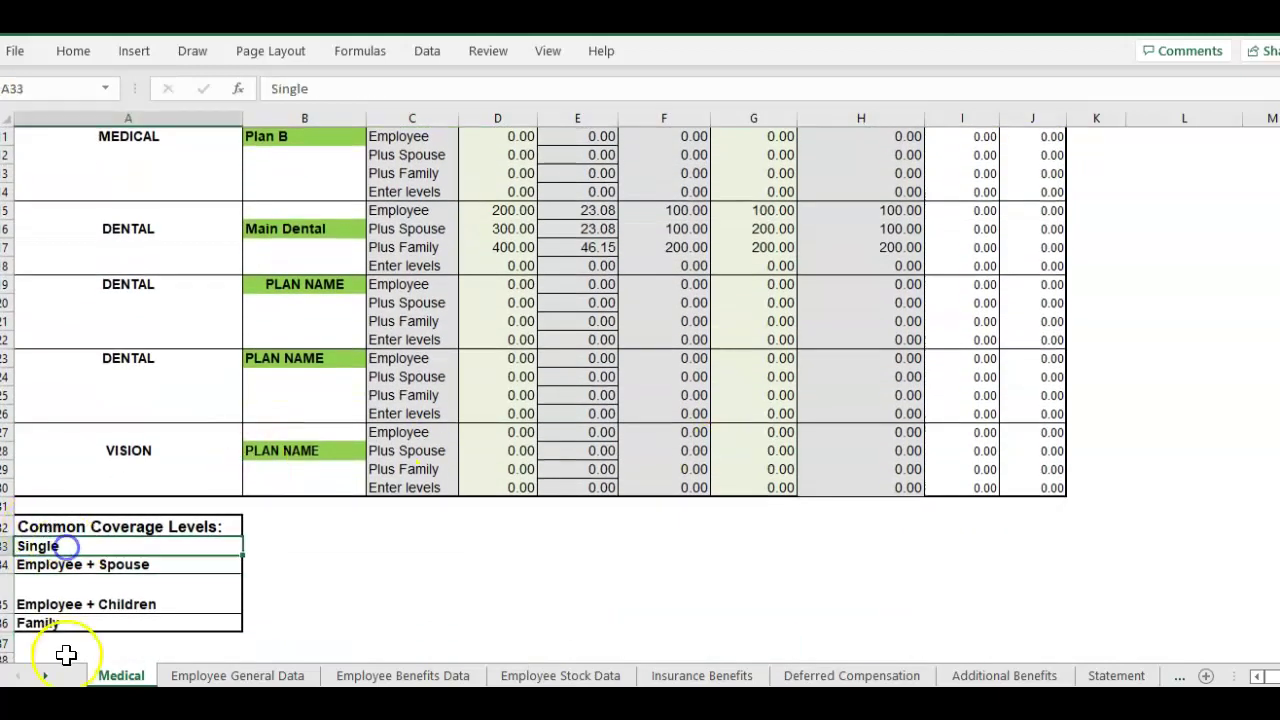
click(217, 391)
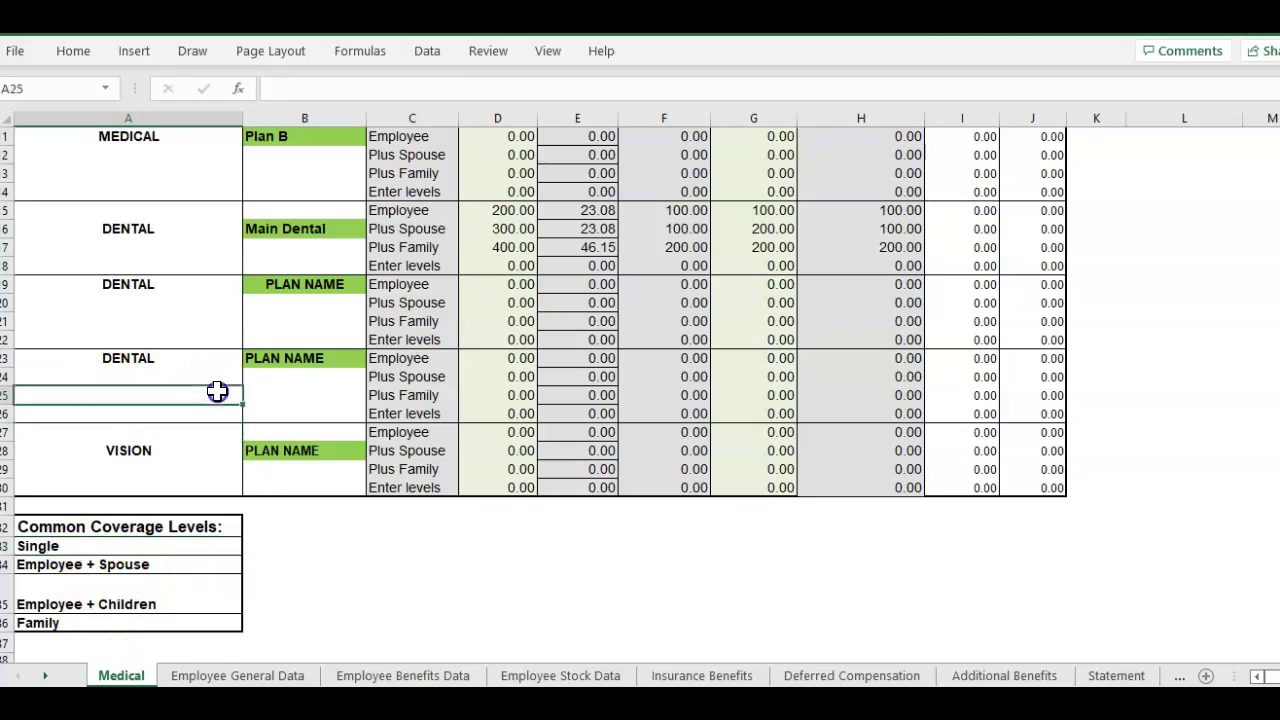
key(Up)
key(Up)
key(Up)
key(Up)
key(Up)
key(Up)
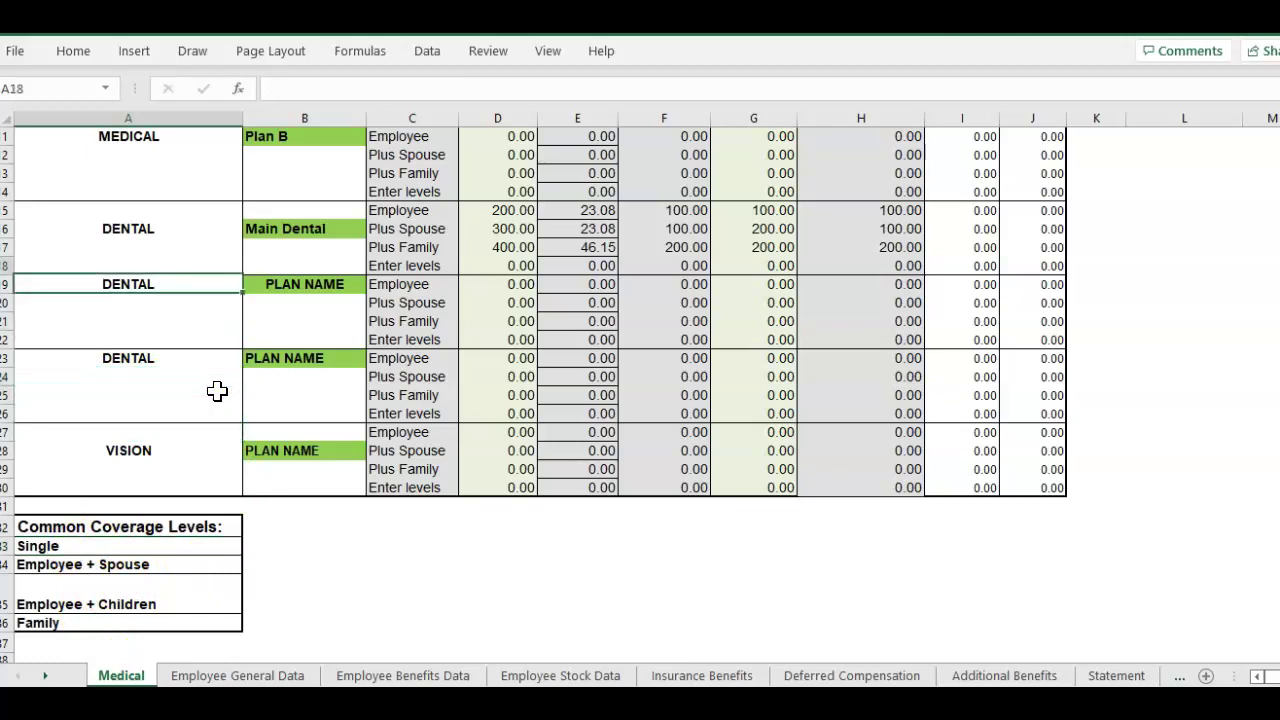
Add employee 4 on Employee Benefits Data with the All medical plan at Plus Spouse
key(ctrl+Page_Down)
key(ctrl+Page_Down)
key(Down)
key(Down)
key(Down)
key(Left)
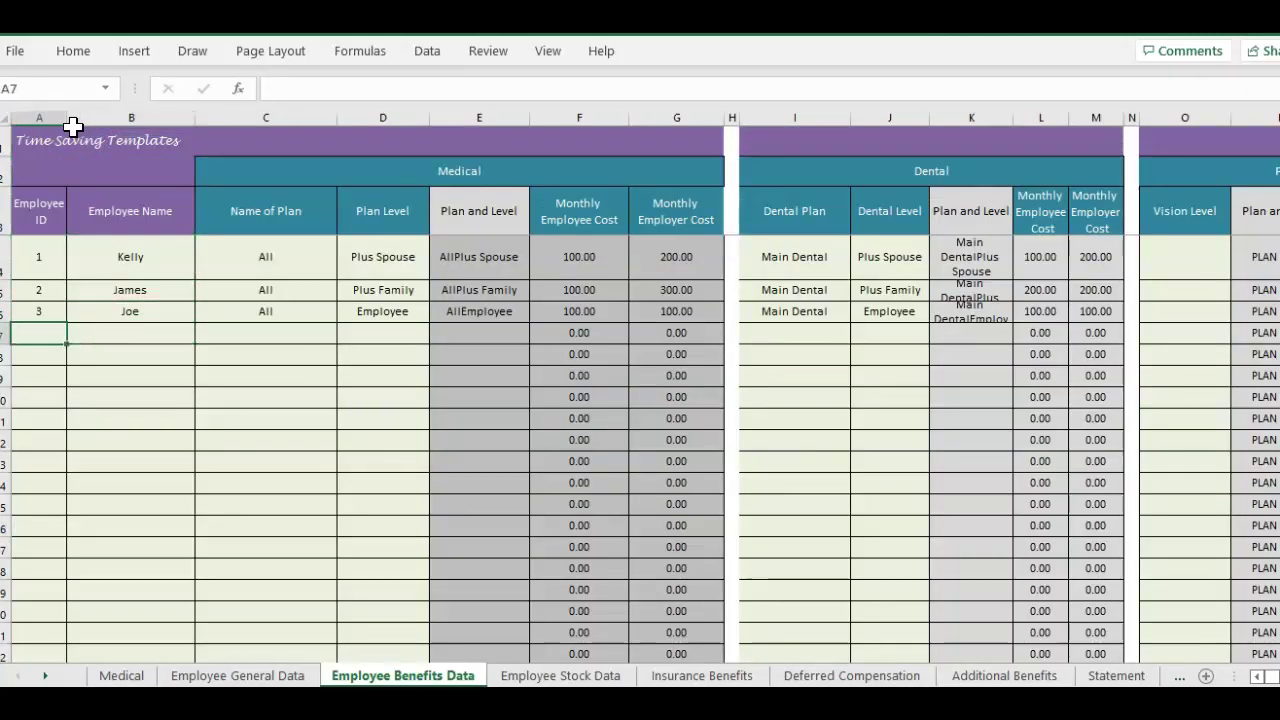
key(Tab)
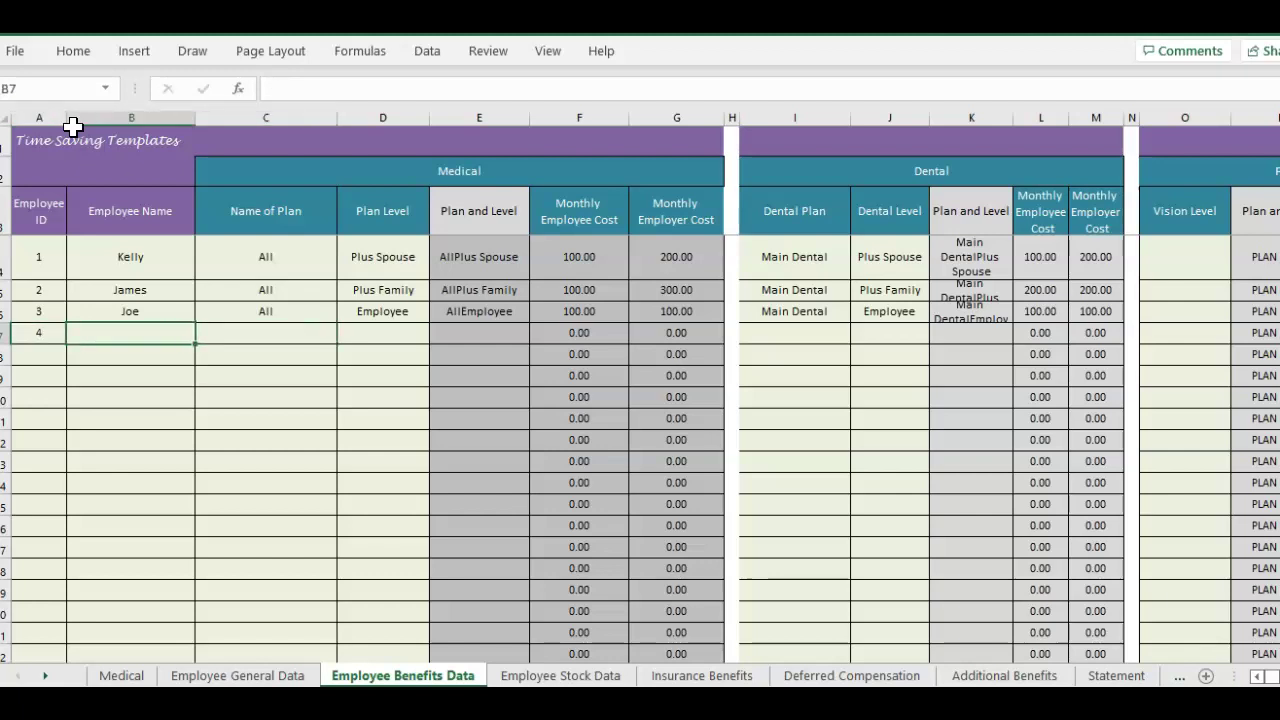
key(Tab)
text(All)
key(Tab)
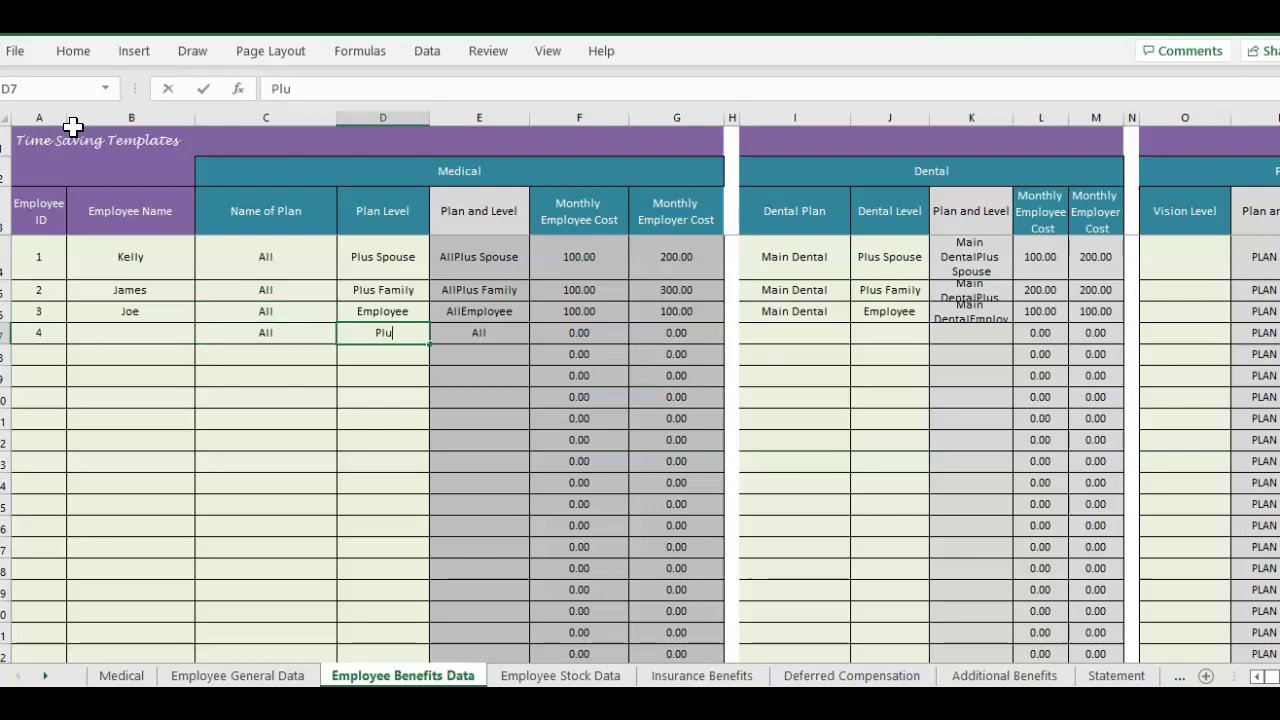
text(Plus Spuse)
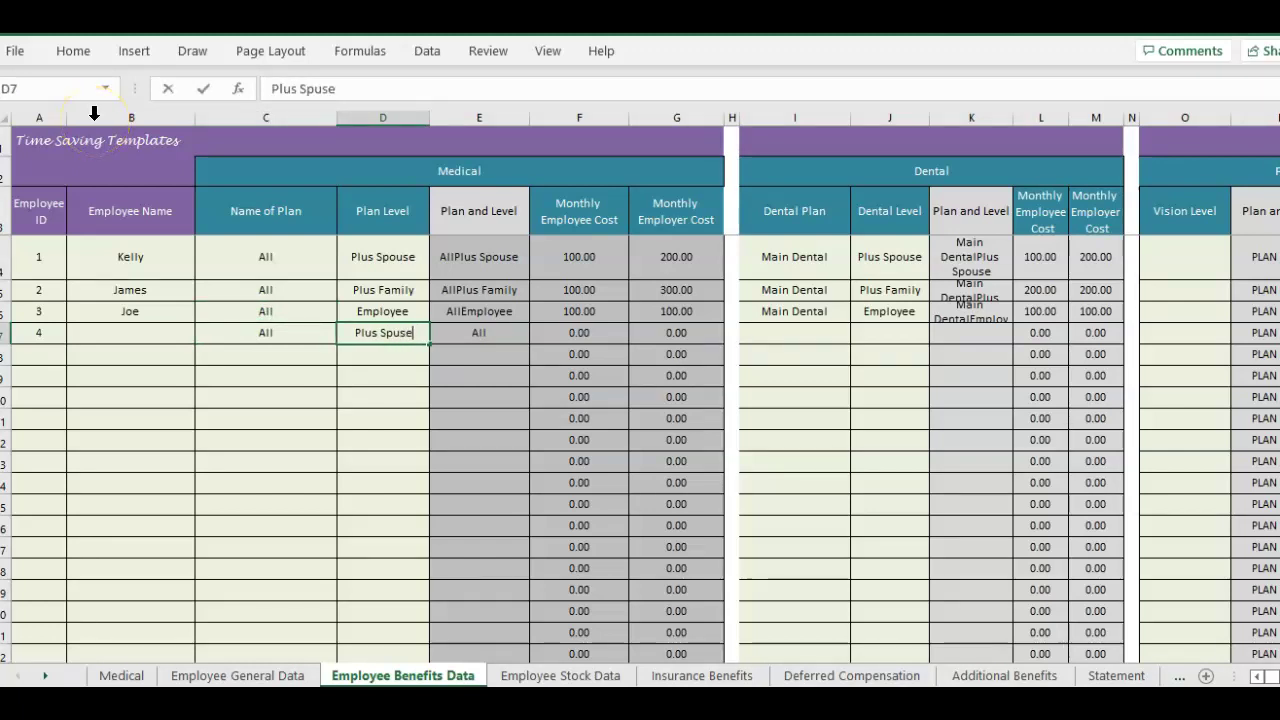
key(Return)
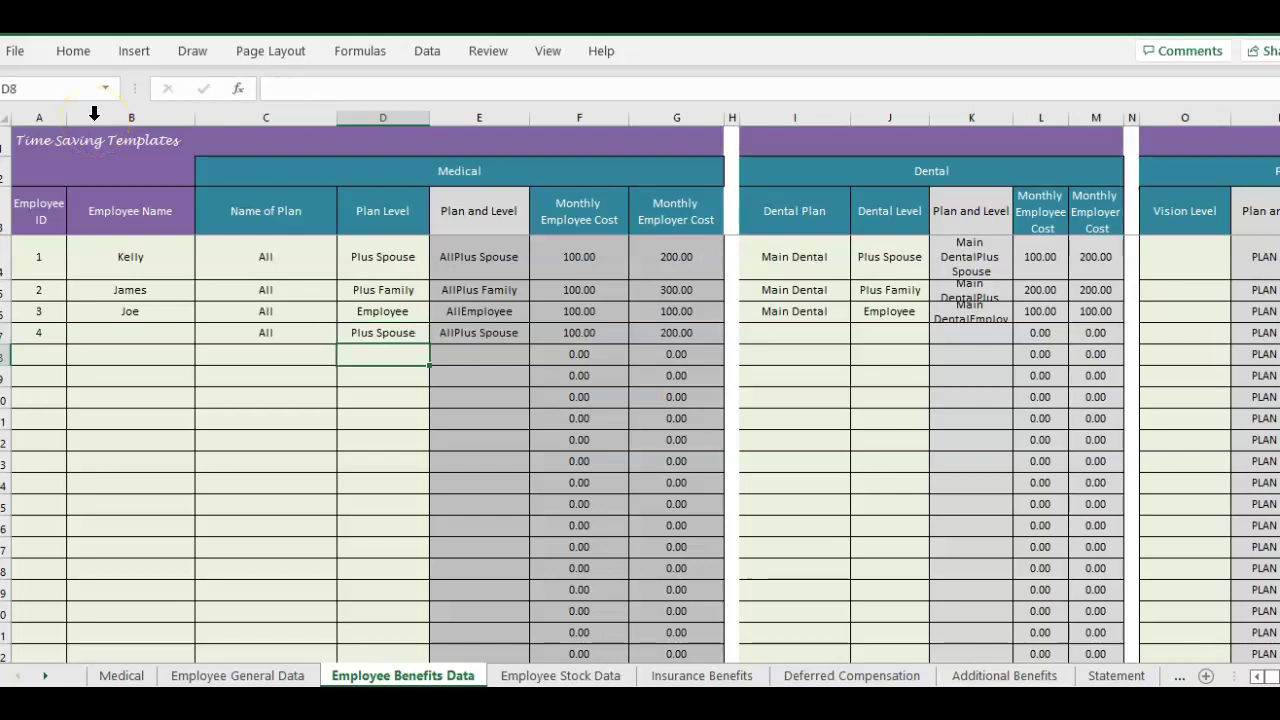
key(Up)
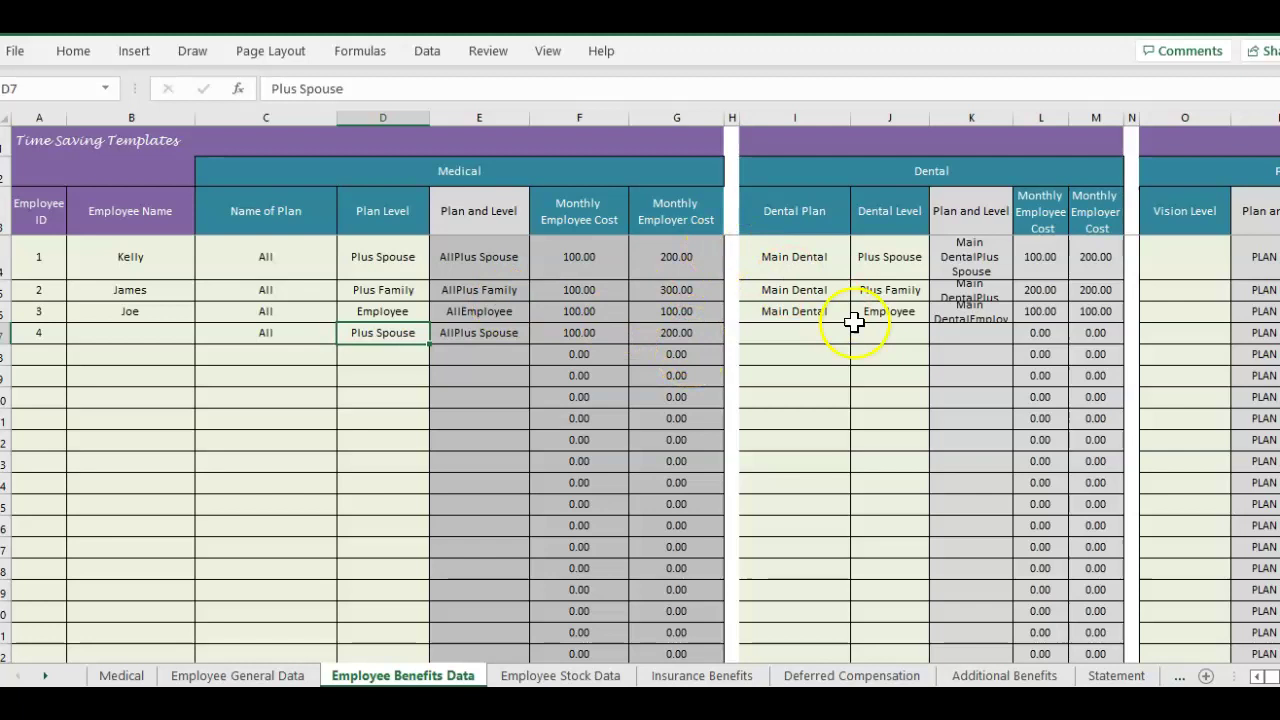
Set employee 4's dental coverage to Main Dental at Plus Spouse
click(805, 341)
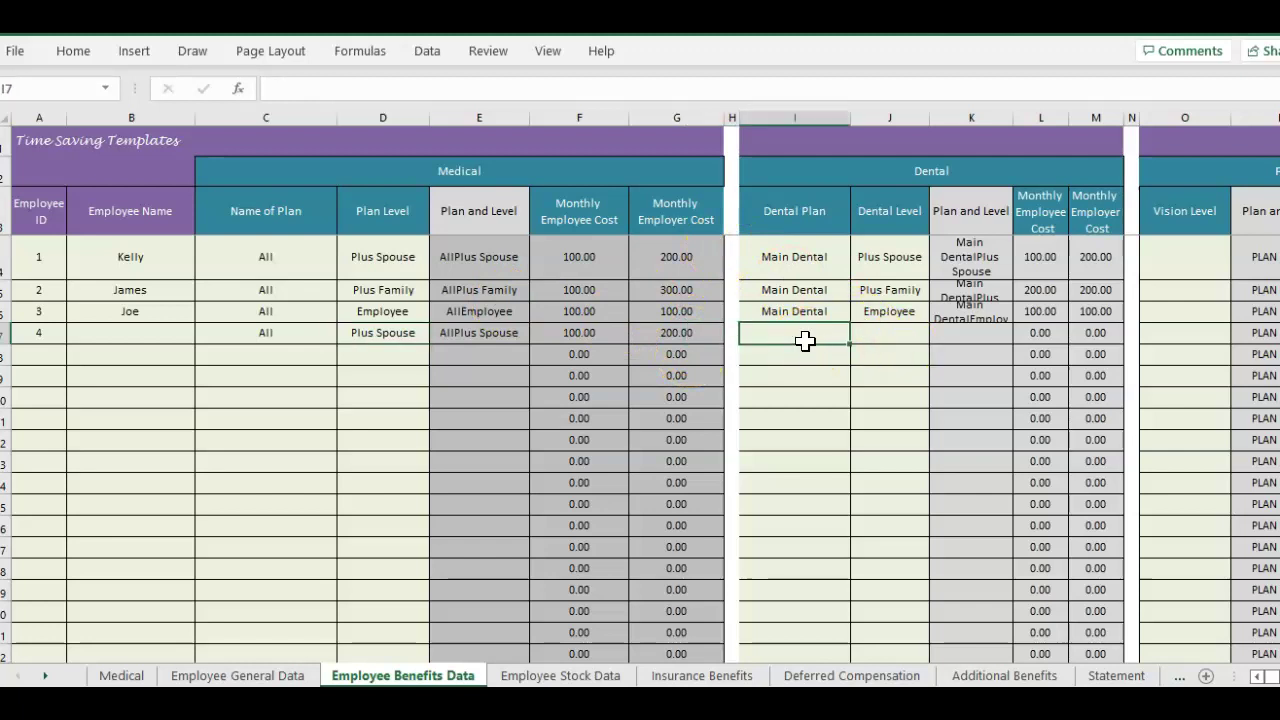
text(Main Dental)
key(Tab)
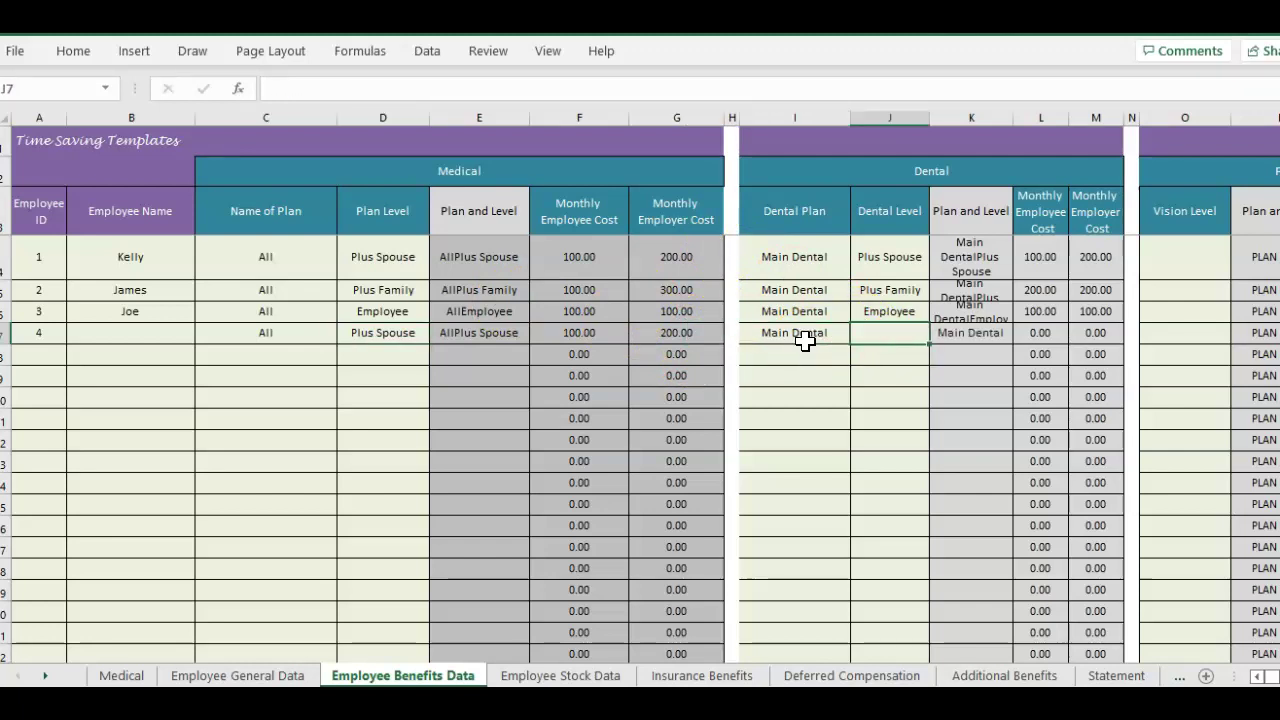
text(Plus Spouse)
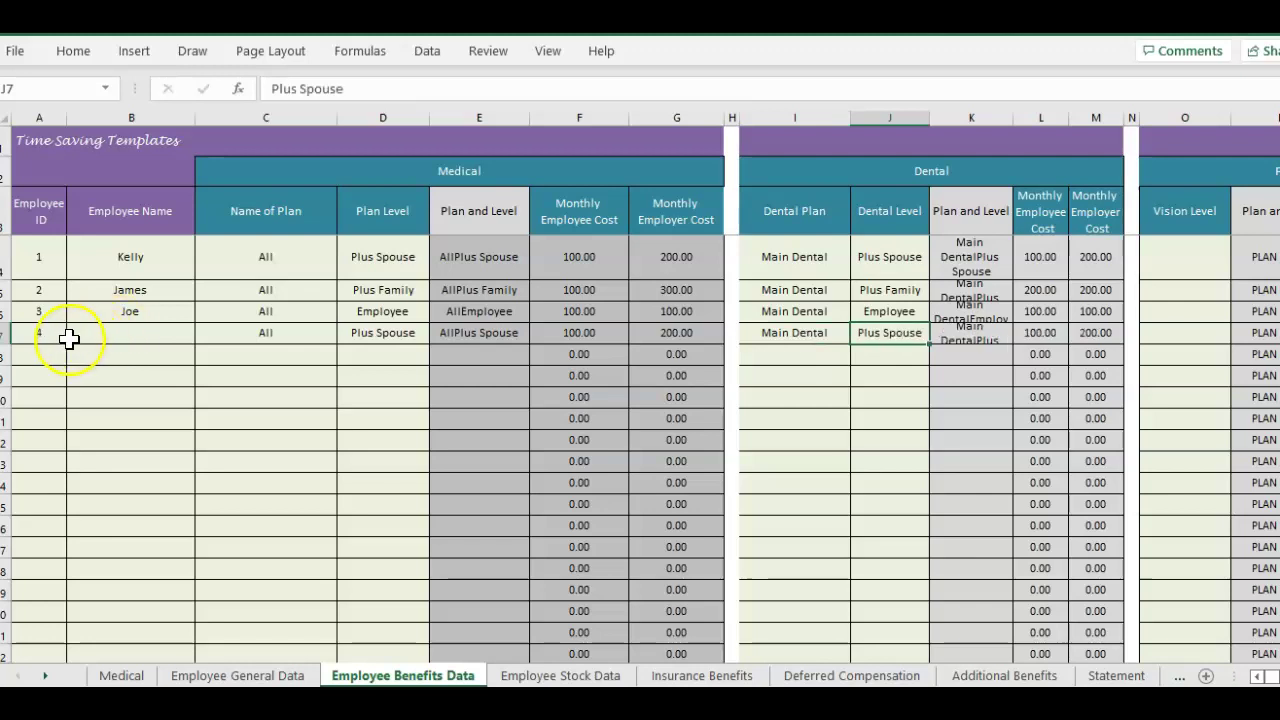
click(62, 337)
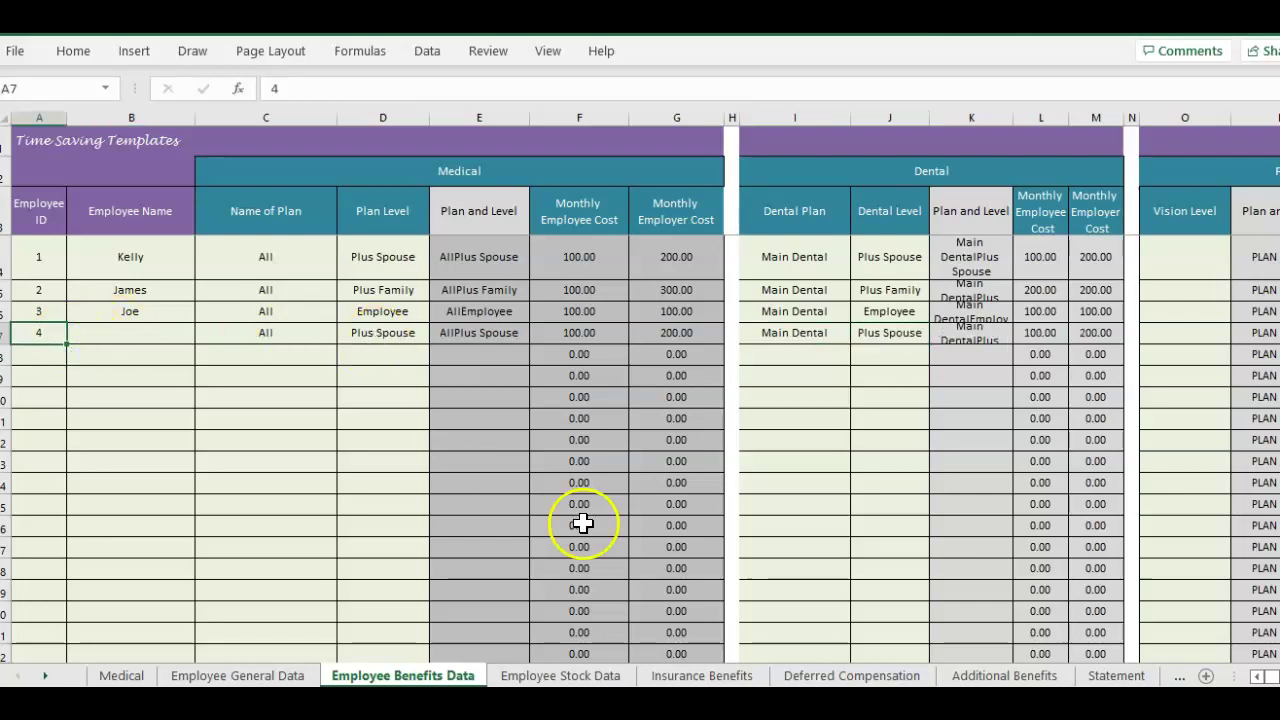
Paste 'Example' as employee 4's name, then set the Statement's Employee ID to 4
click(72, 338)
text(Example)
click(1118, 676)
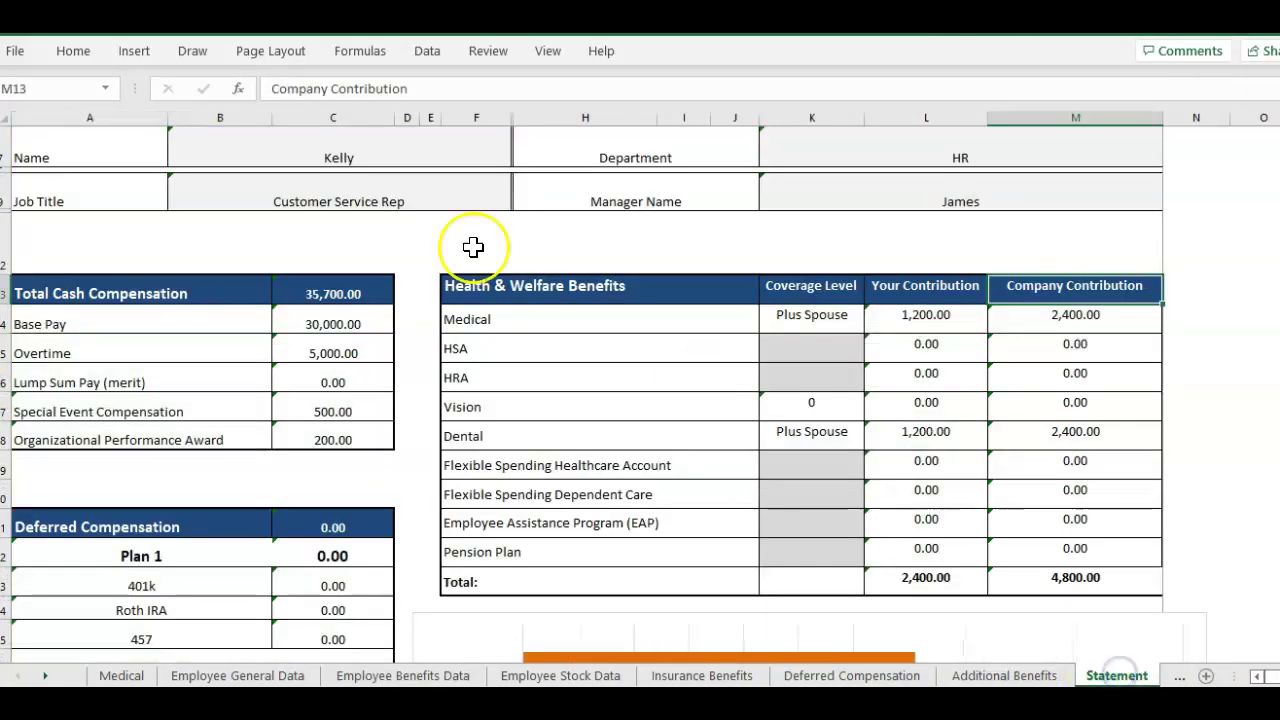
click(423, 310)
scroll(420, 310, up, 2)
click(220, 343)
text(4)
key(Return)
key(Return)
key(Return)
key(Return)
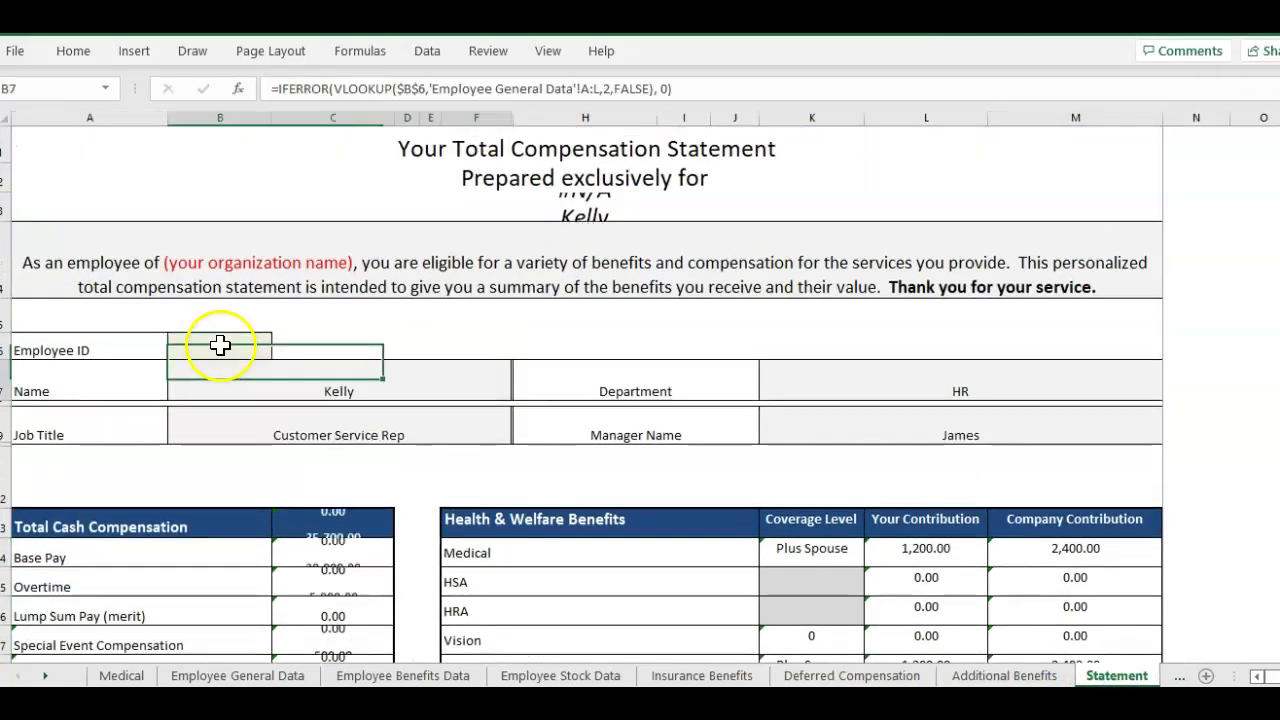
scroll(220, 345, down, 1)
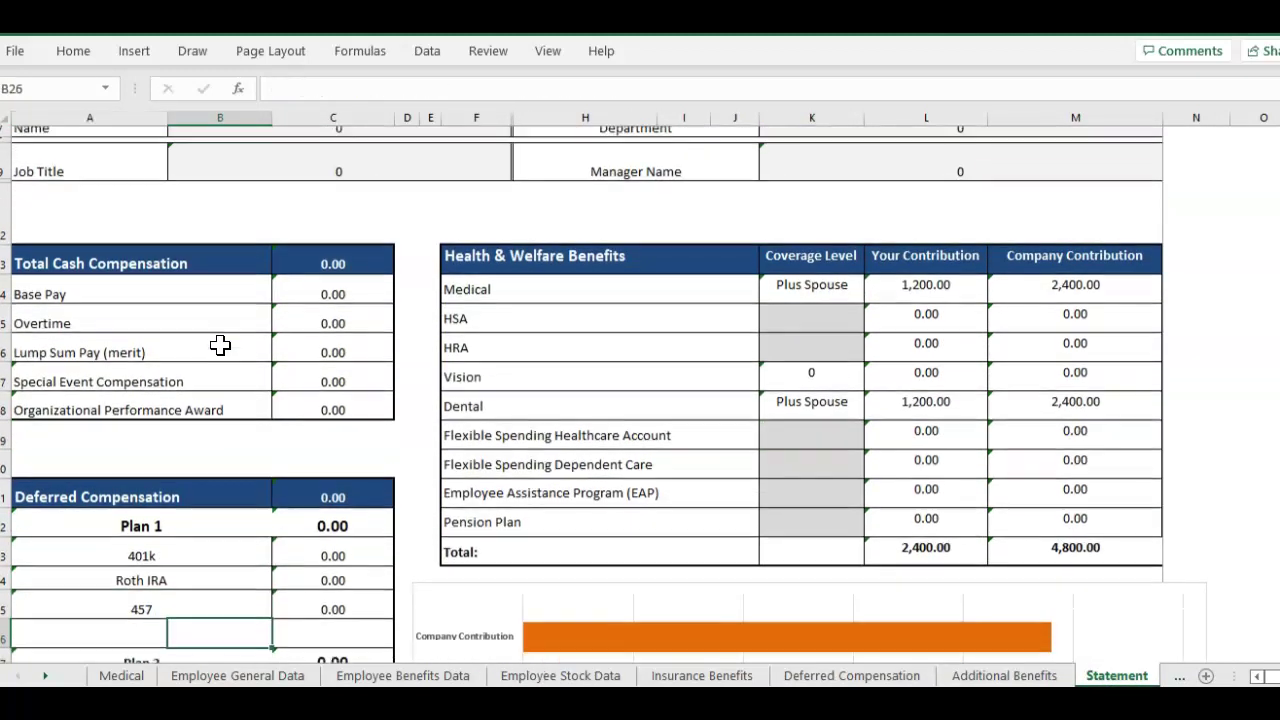
click(949, 266)
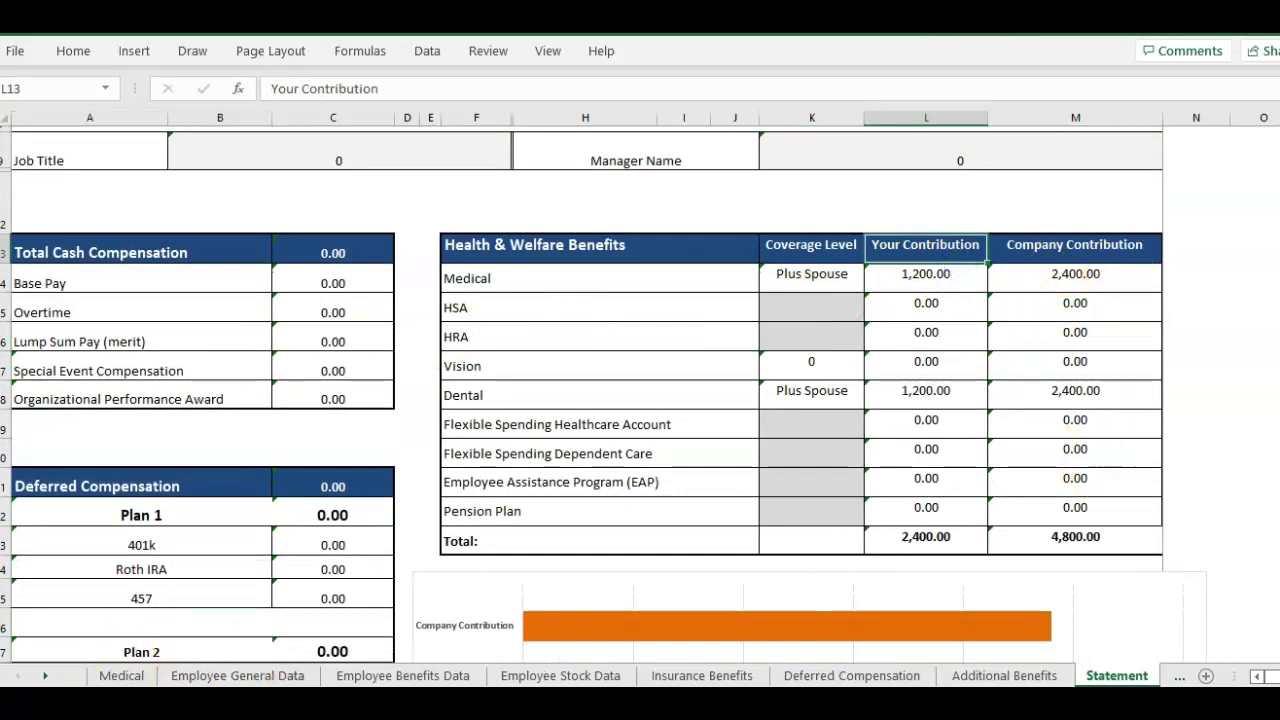
click(120, 676)
Save the statement as a PDF named 'Total Rewards Statements Upgraded - EE 1' in the Youtube folder
scroll(197, 317, up, 3)
click(217, 340)
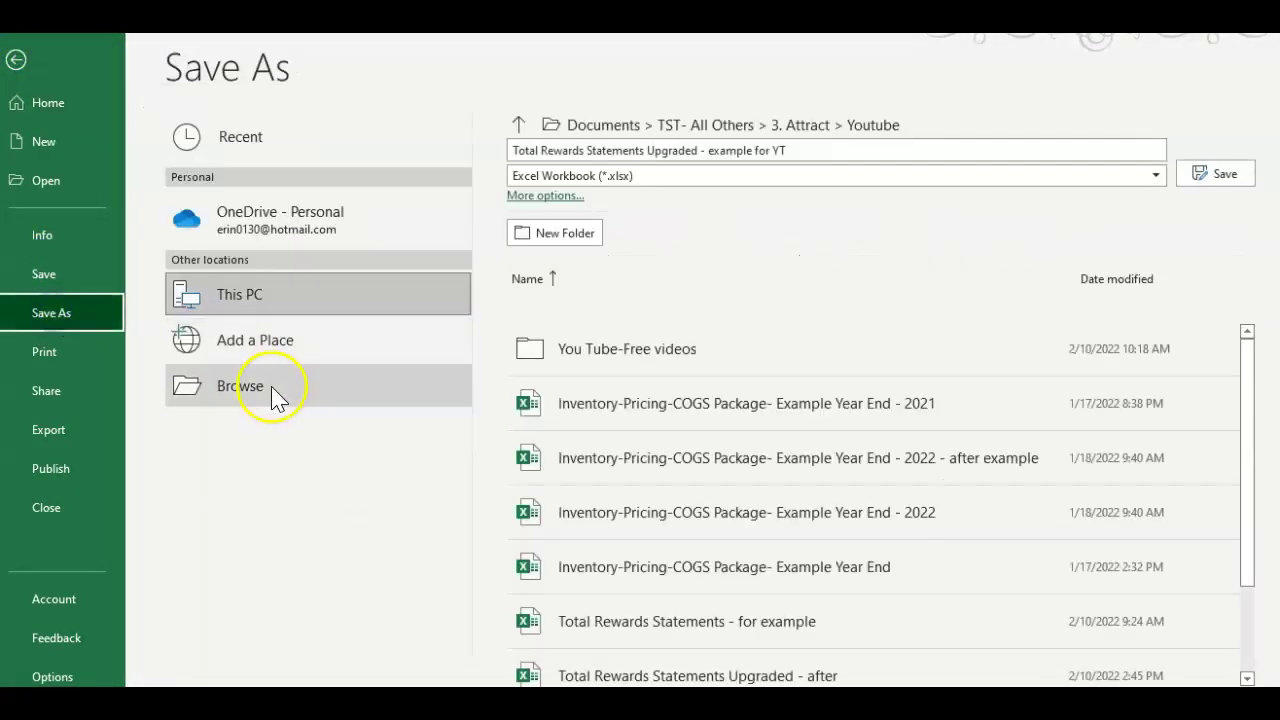
click(272, 388)
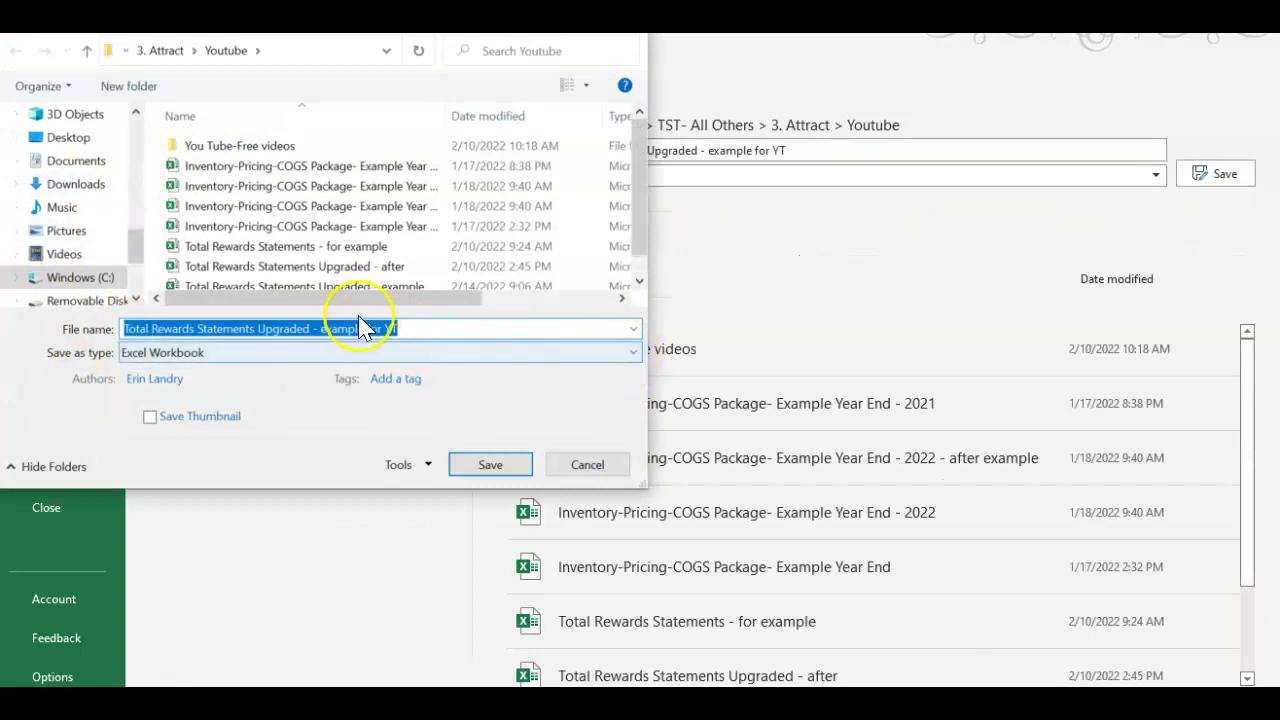
click(322, 326)
drag(322, 326, 476, 327)
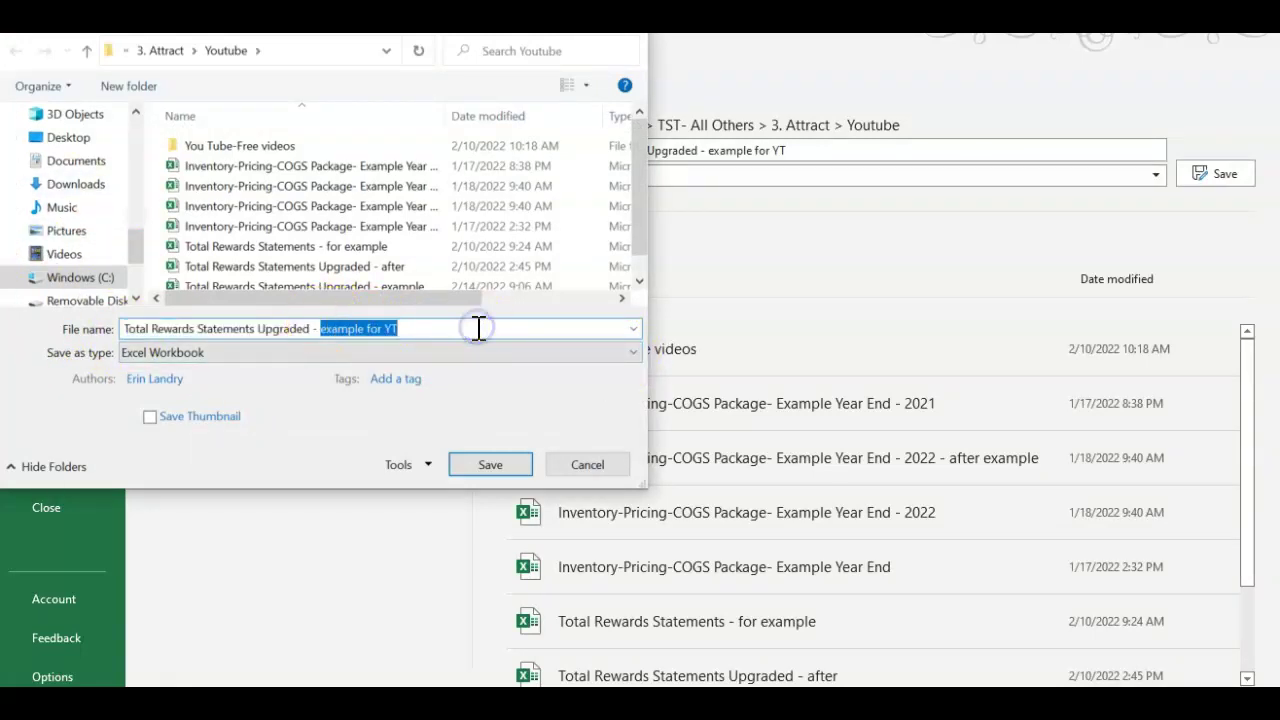
text(EE 1)
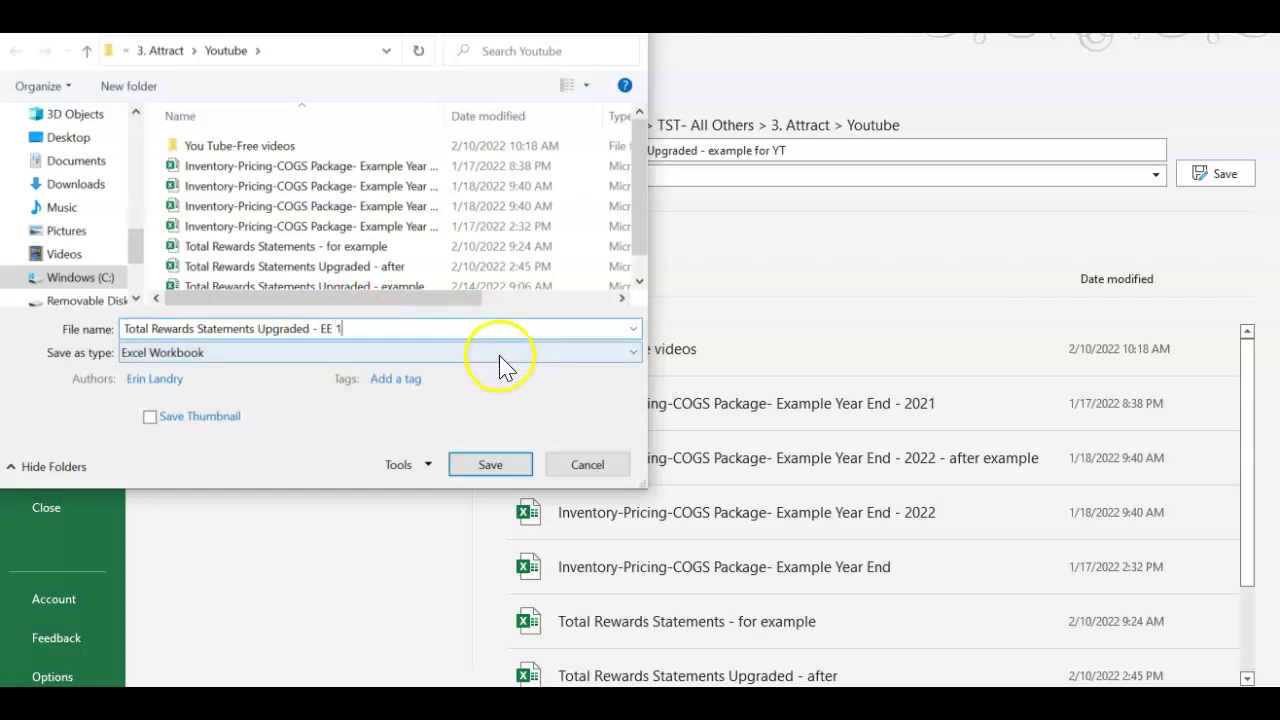
click(495, 354)
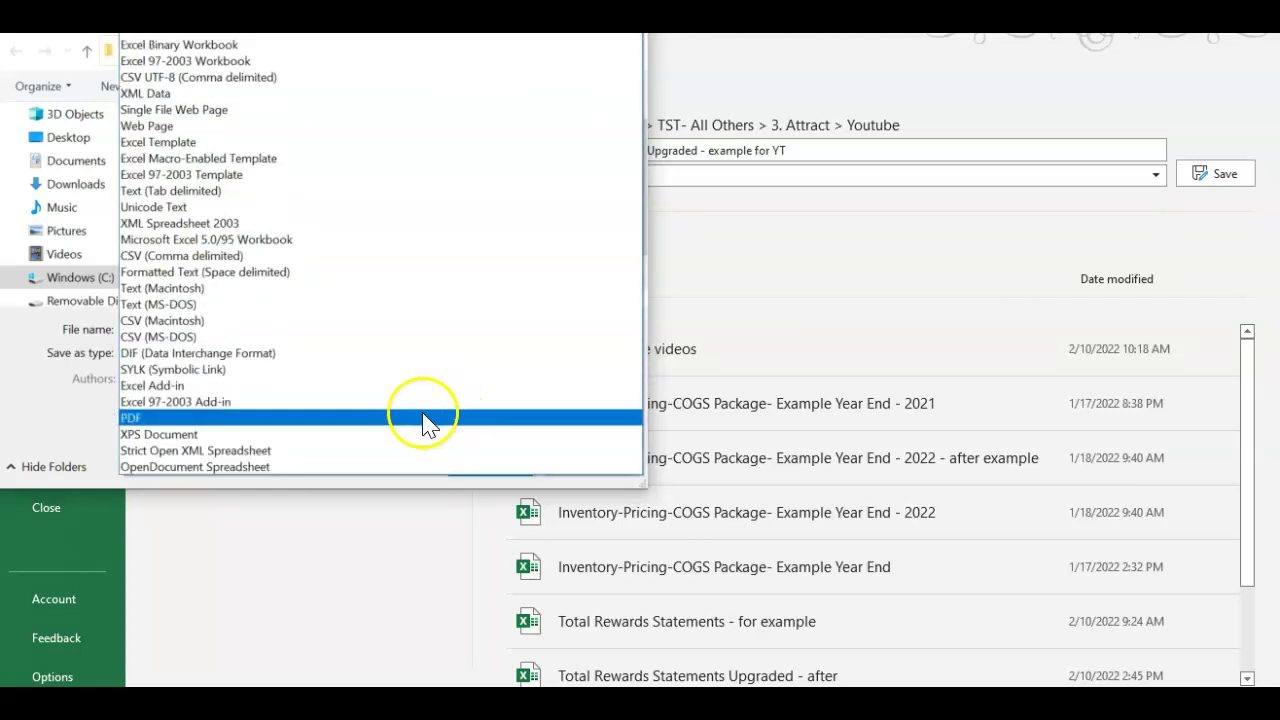
click(178, 422)
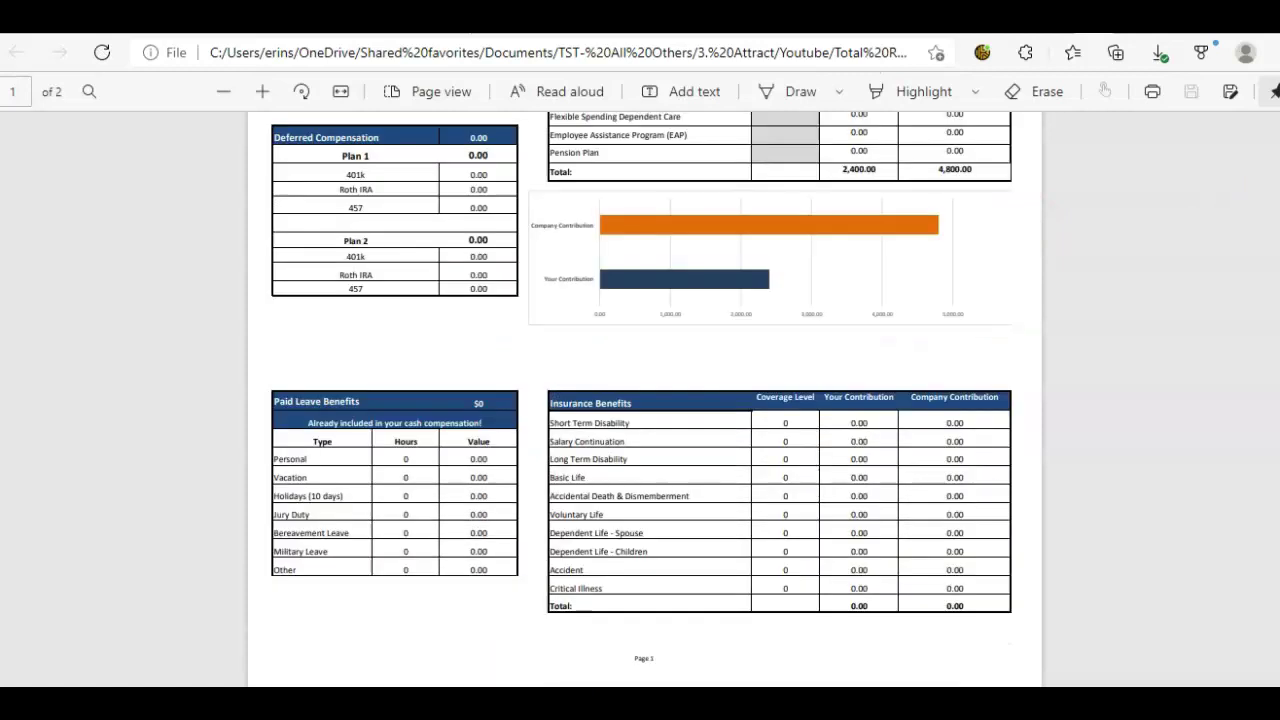
Scroll the exported PDF and select page 2's disclaimer and 'Add wording here.' text
scroll(645, 400, down, 4)
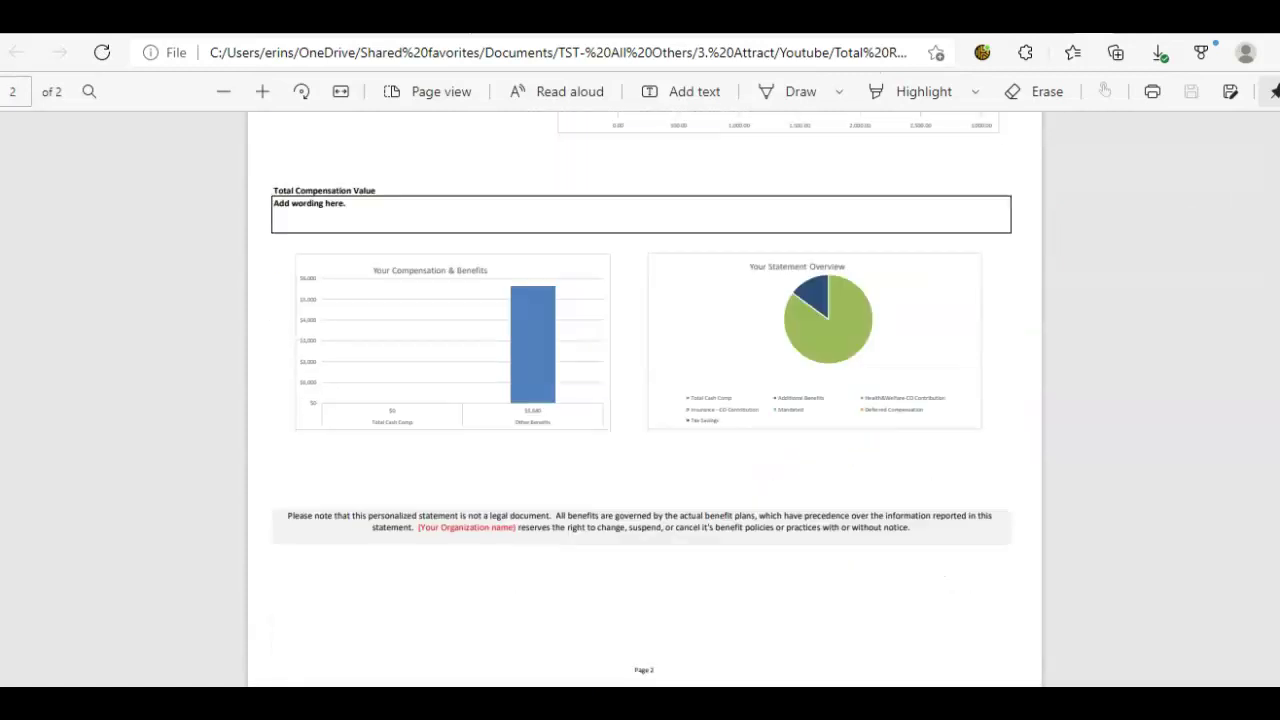
scroll(645, 400, up, 10)
scroll(645, 400, down, 5)
scroll(645, 400, up, 3)
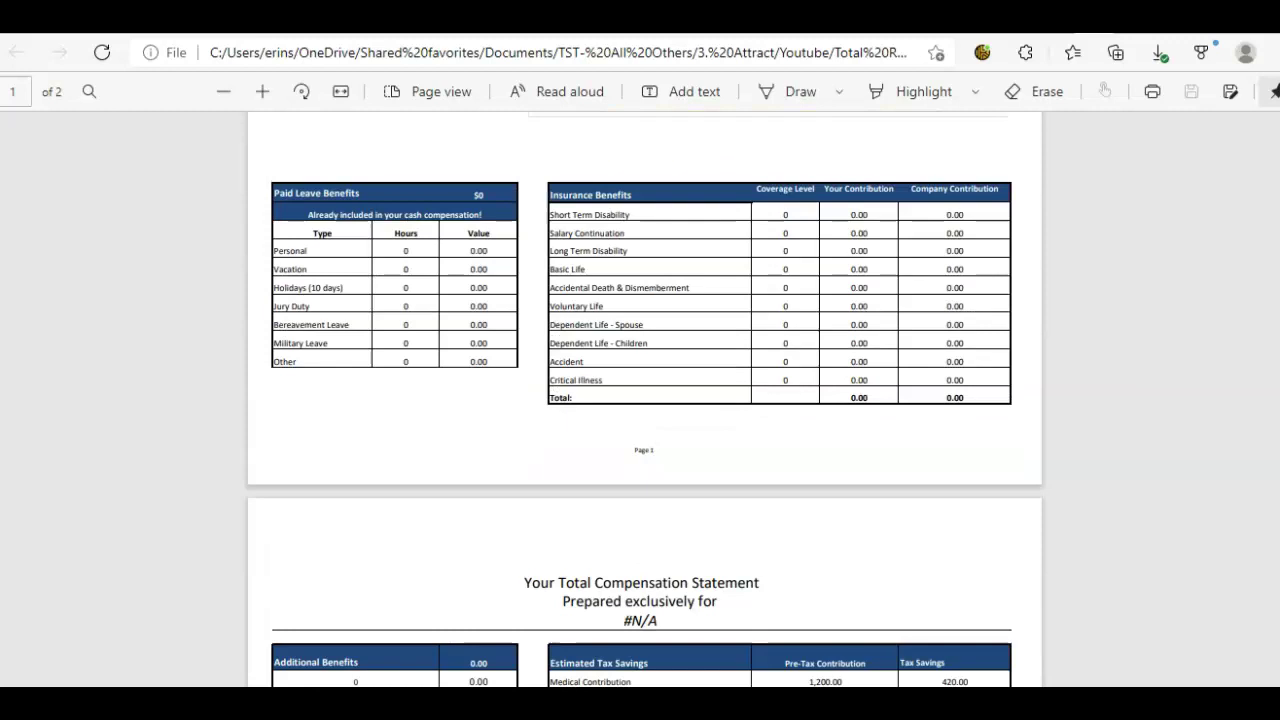
scroll(645, 400, down, 10)
drag(338, 515, 652, 562)
click(972, 495)
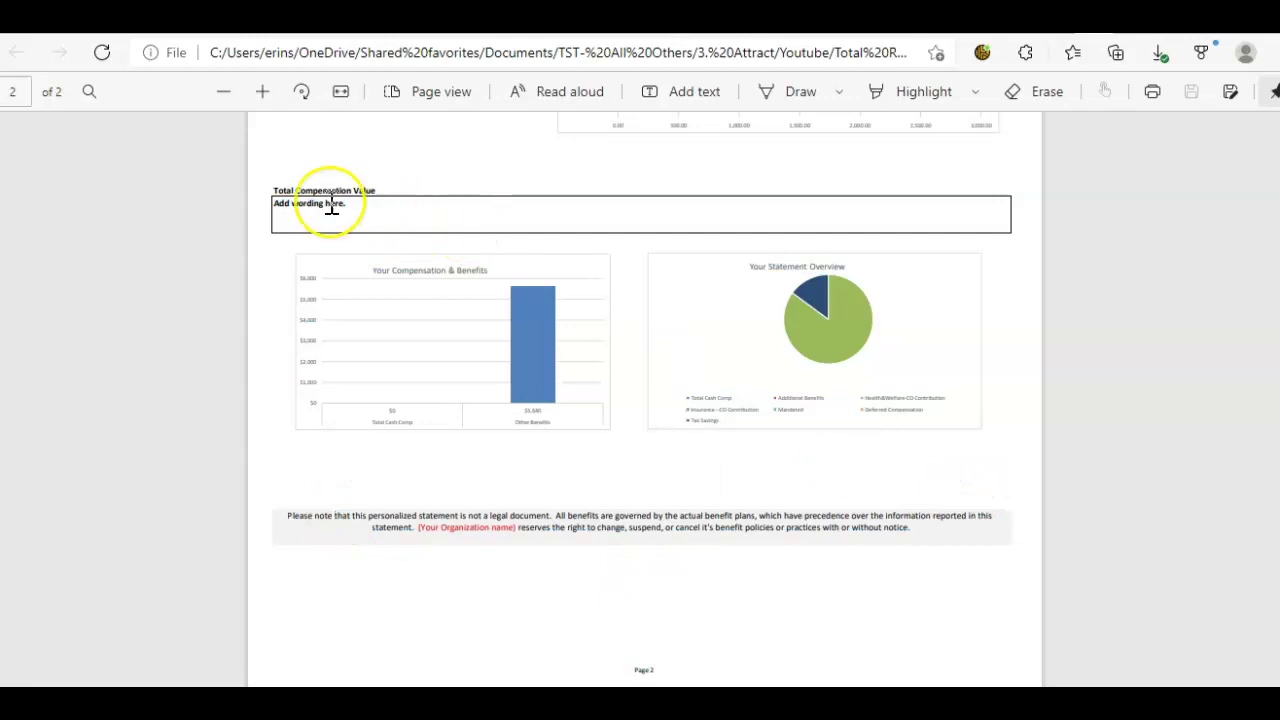
drag(287, 204, 400, 191)
click(300, 203)
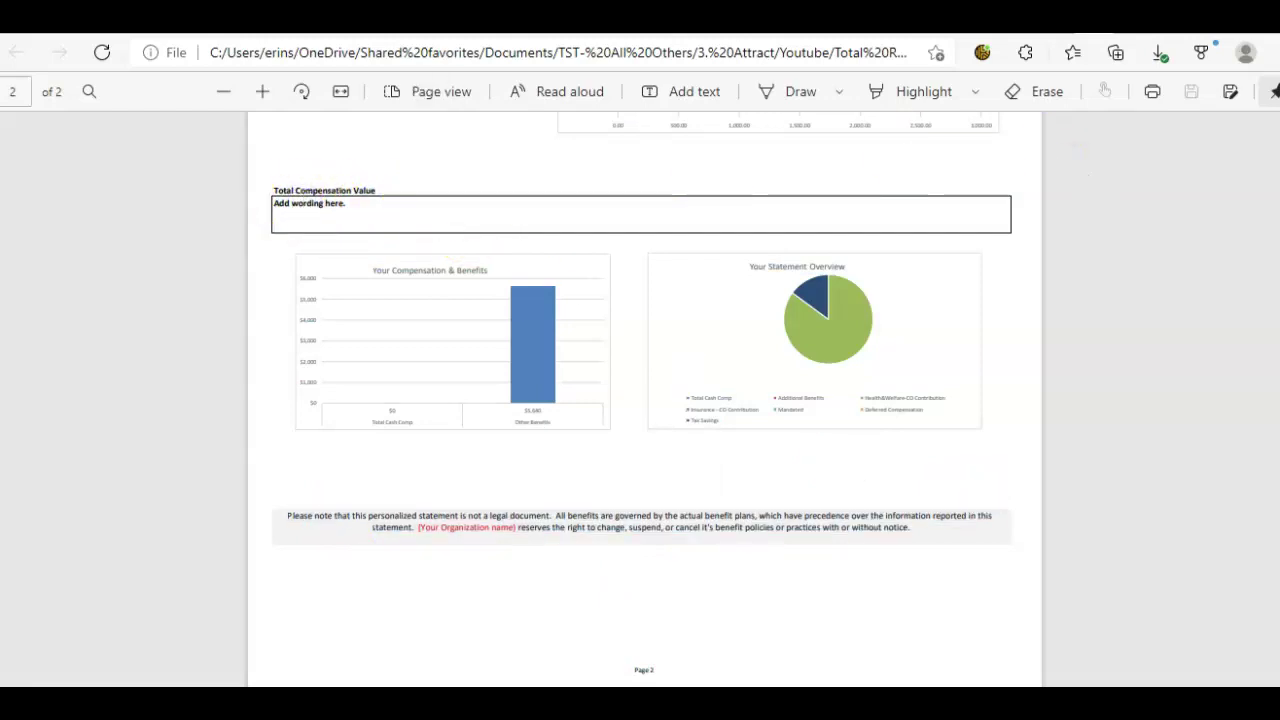
Select the Insurance Benefits text, then scroll down through the rest of the PDF
scroll(651, 337, up, 10)
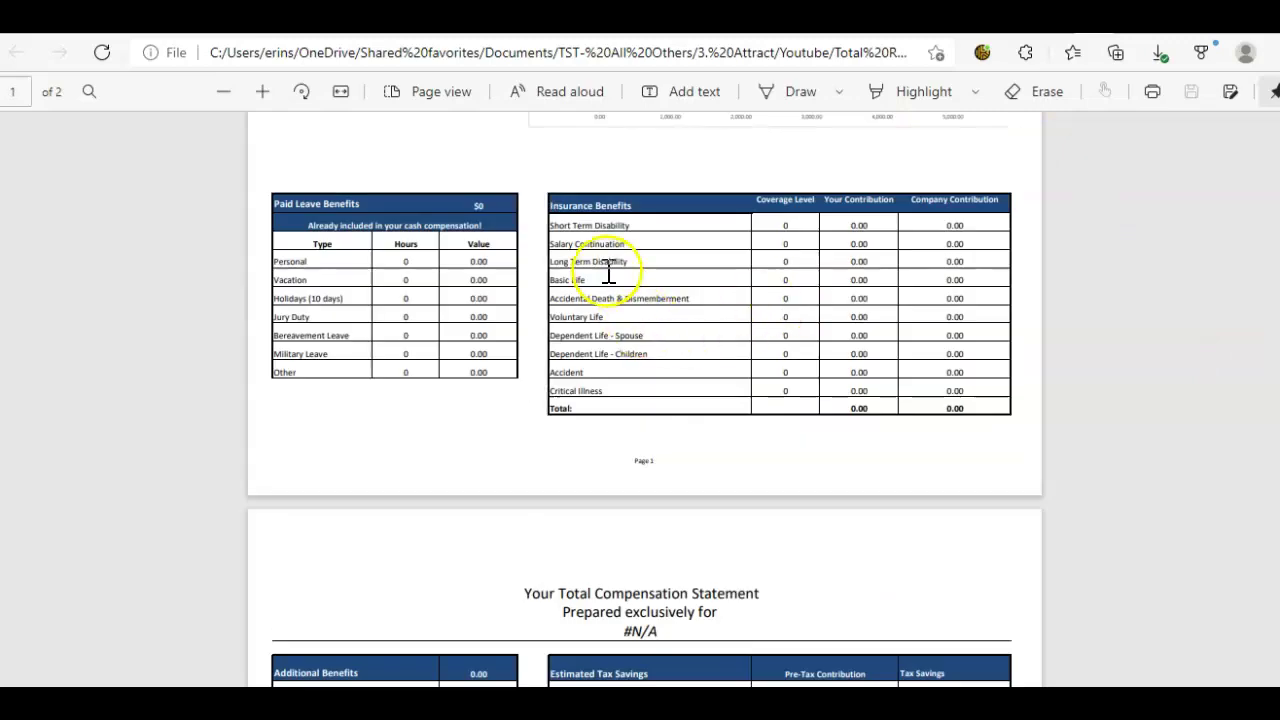
drag(605, 262, 955, 281)
click(1030, 286)
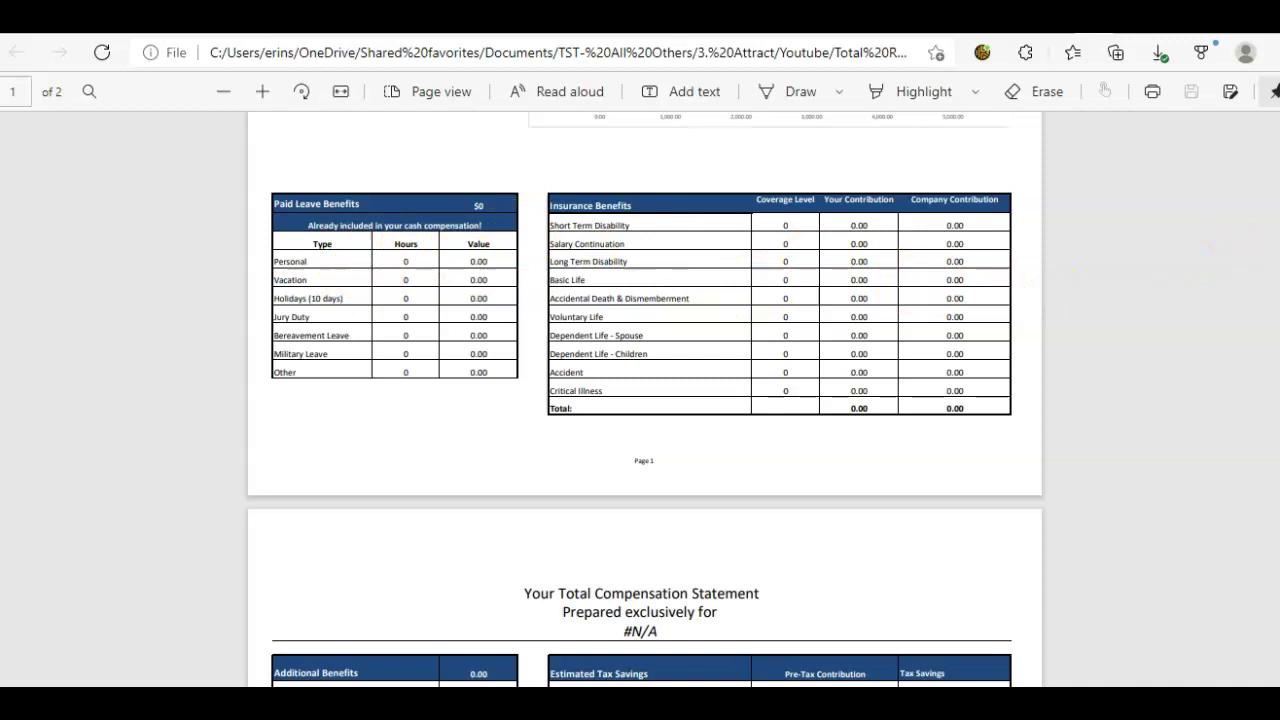
scroll(645, 400, down, 6)
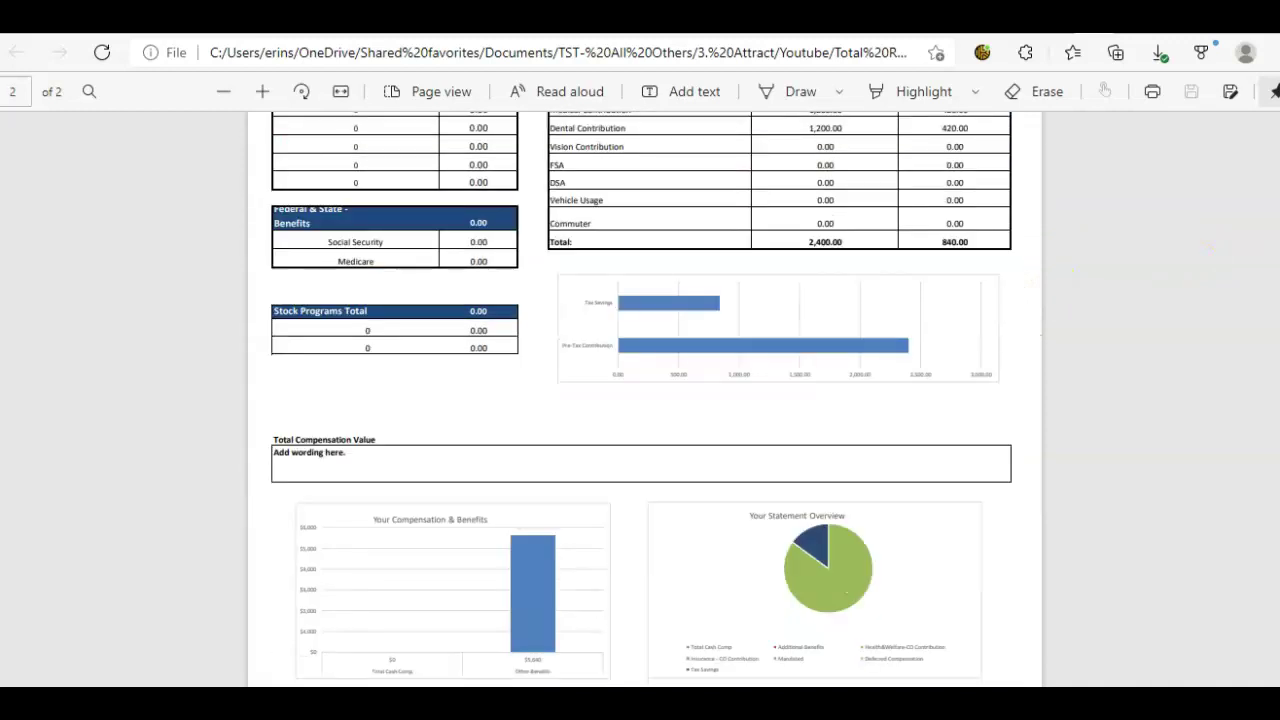
scroll(680, 449, down, 2)
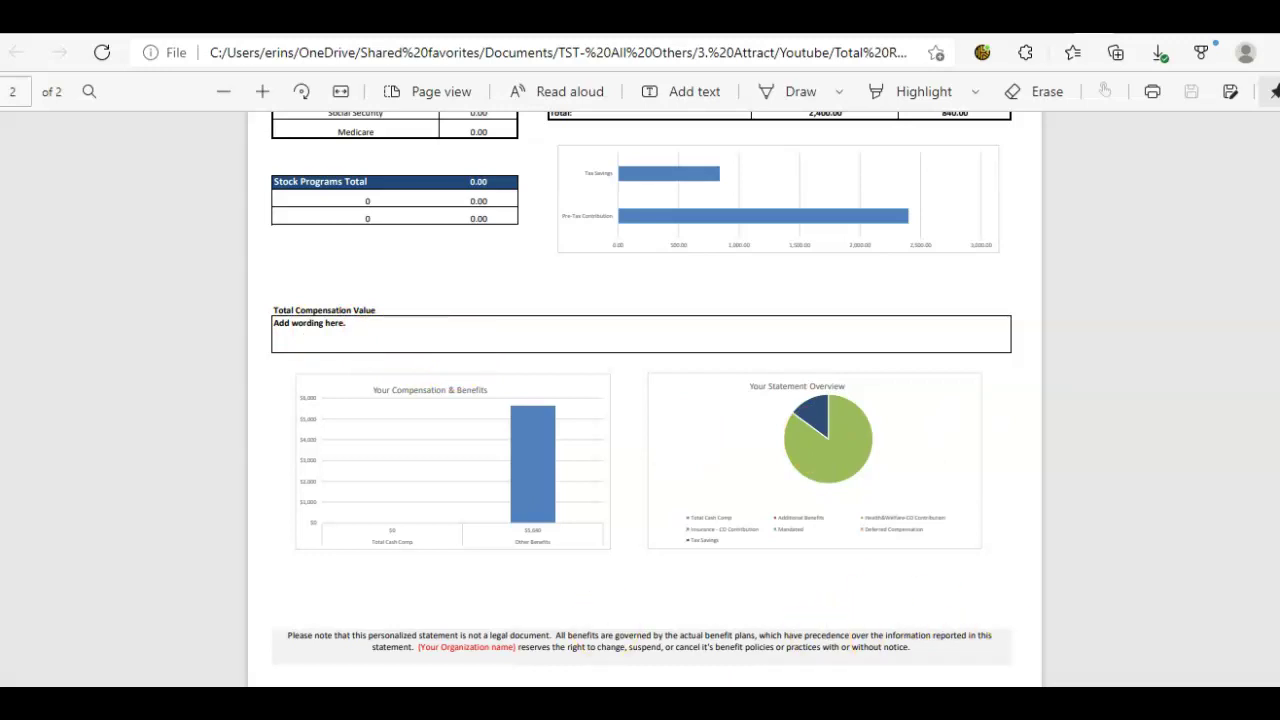
scroll(640, 400, down, 2)
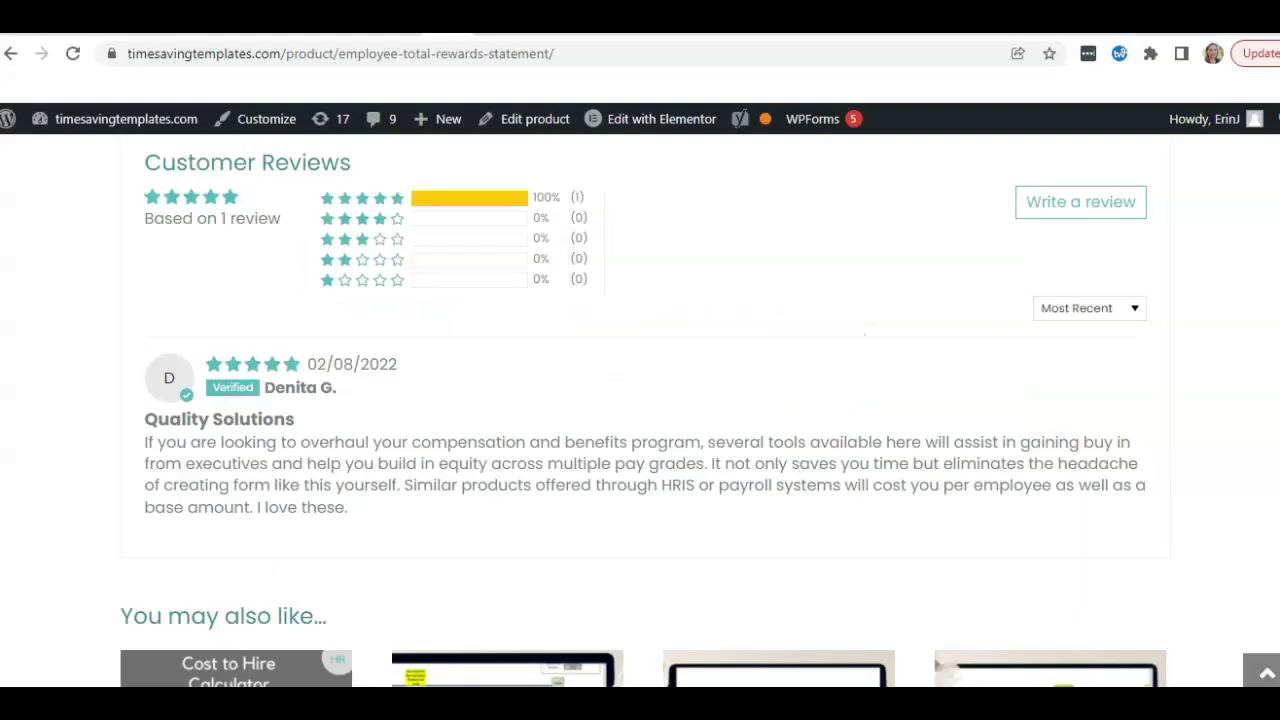
Scroll the Employee Total Rewards Statement product page through its reviews and back to the top
scroll(668, 335, up, 15)
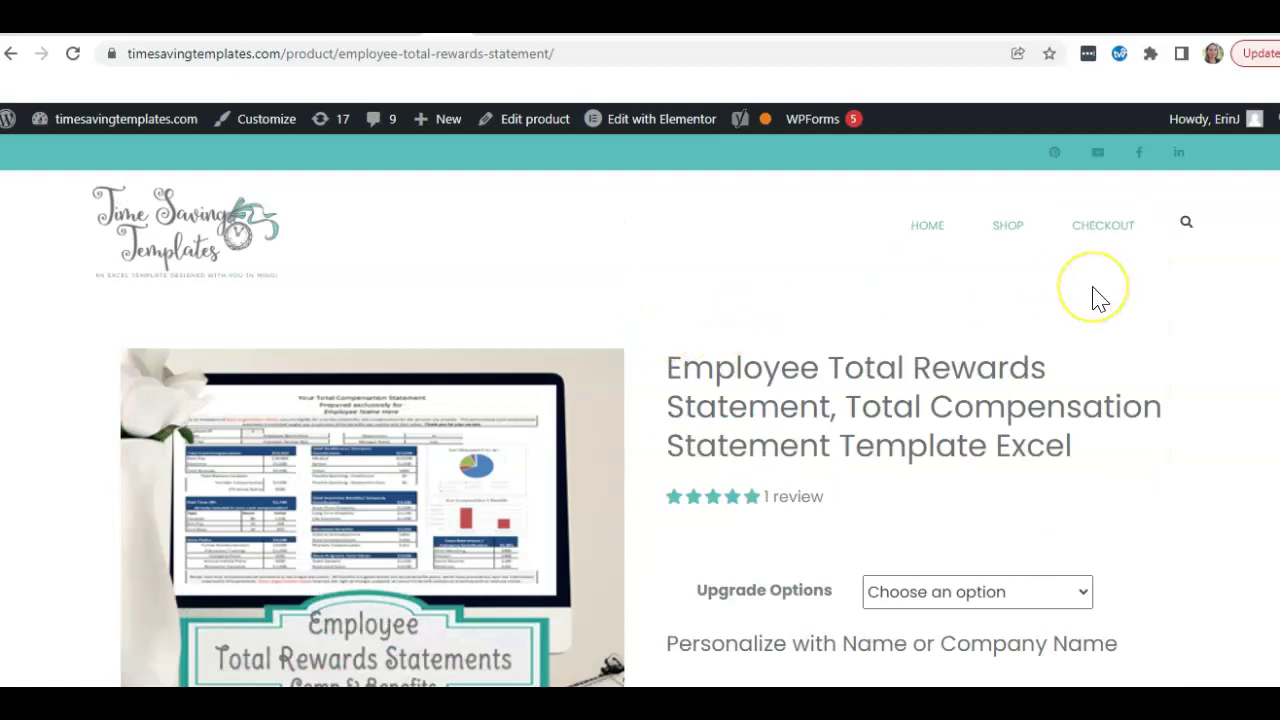
mouse_move(1034, 222)
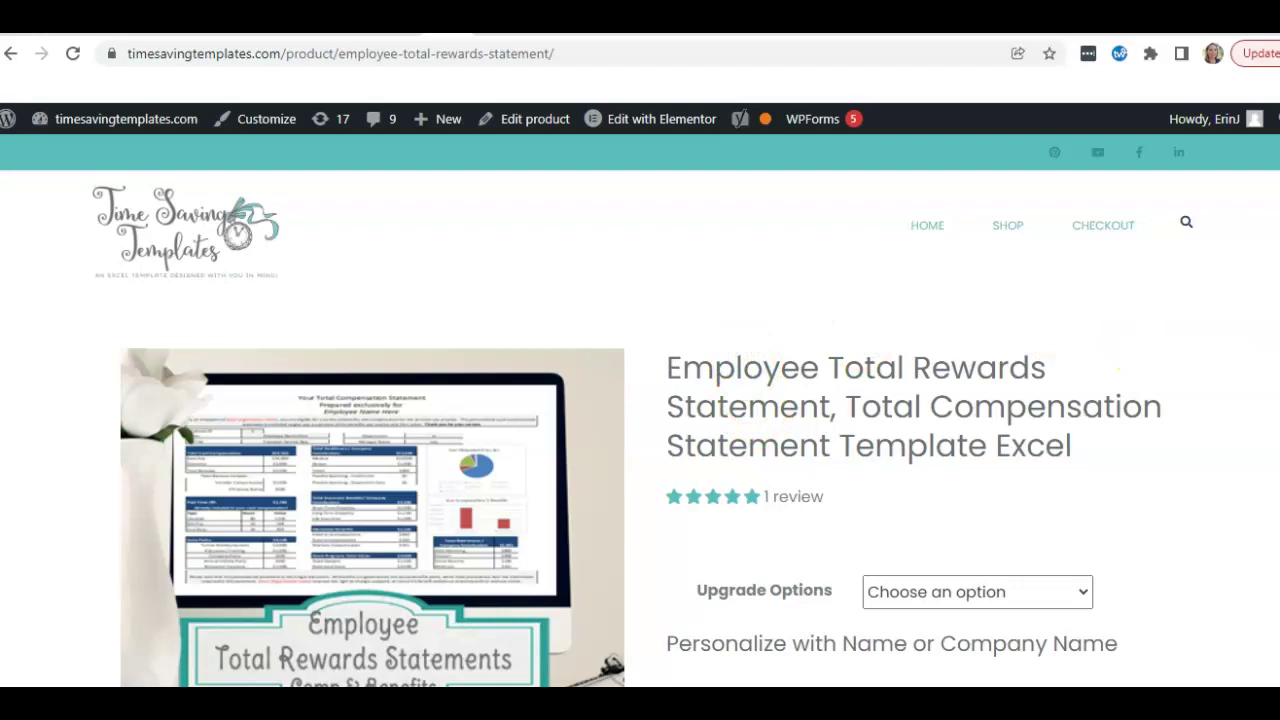
scroll(640, 410, down, 15)
scroll(640, 410, up, 15)
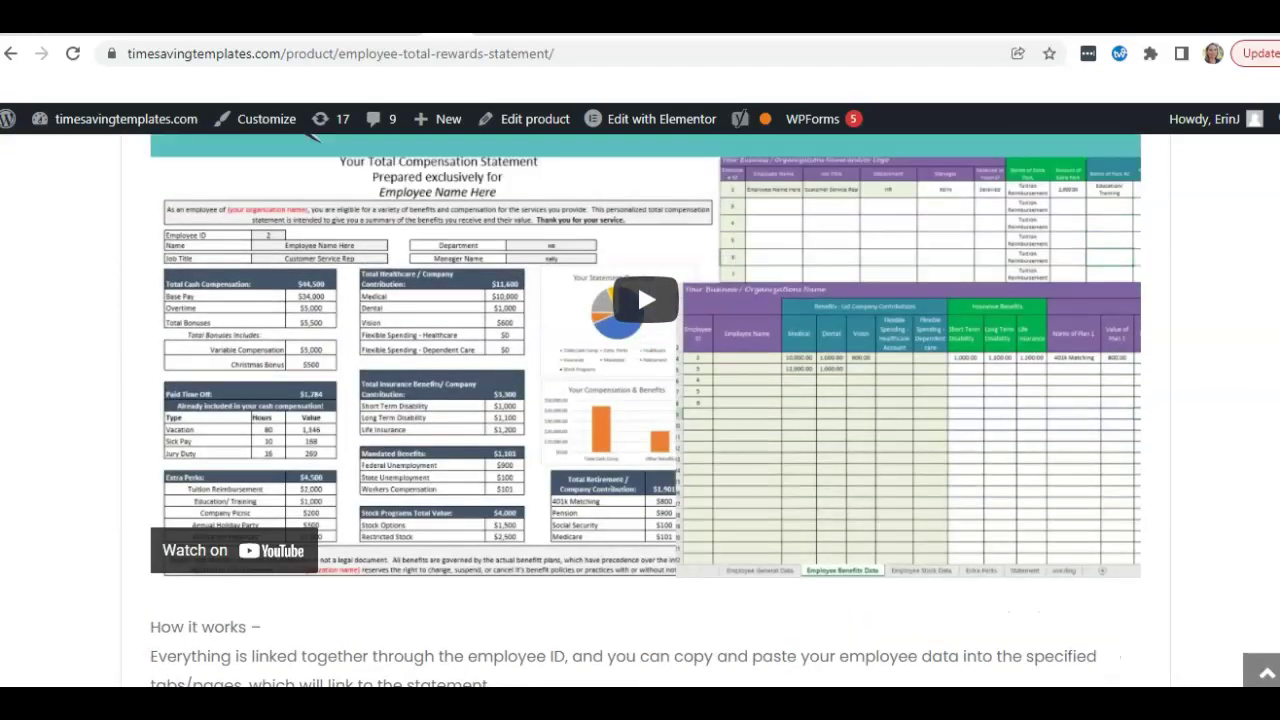
scroll(640, 410, down, 8)
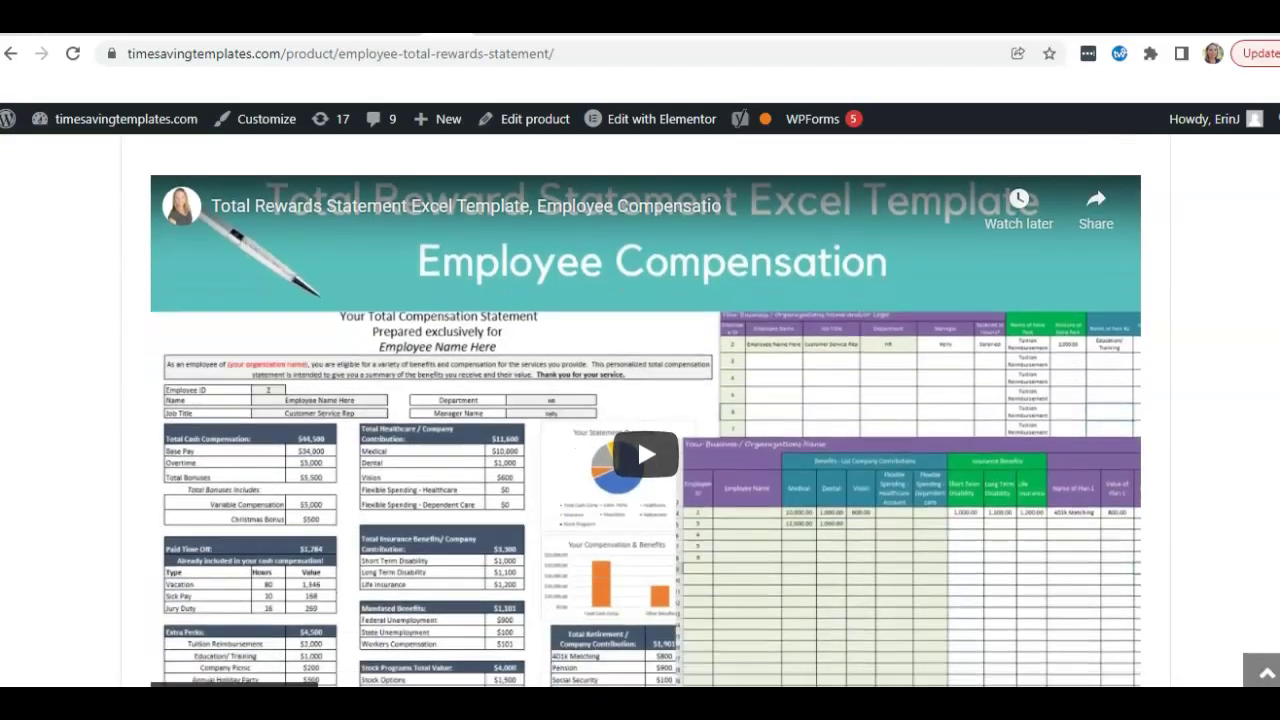
scroll(640, 410, up, 10)
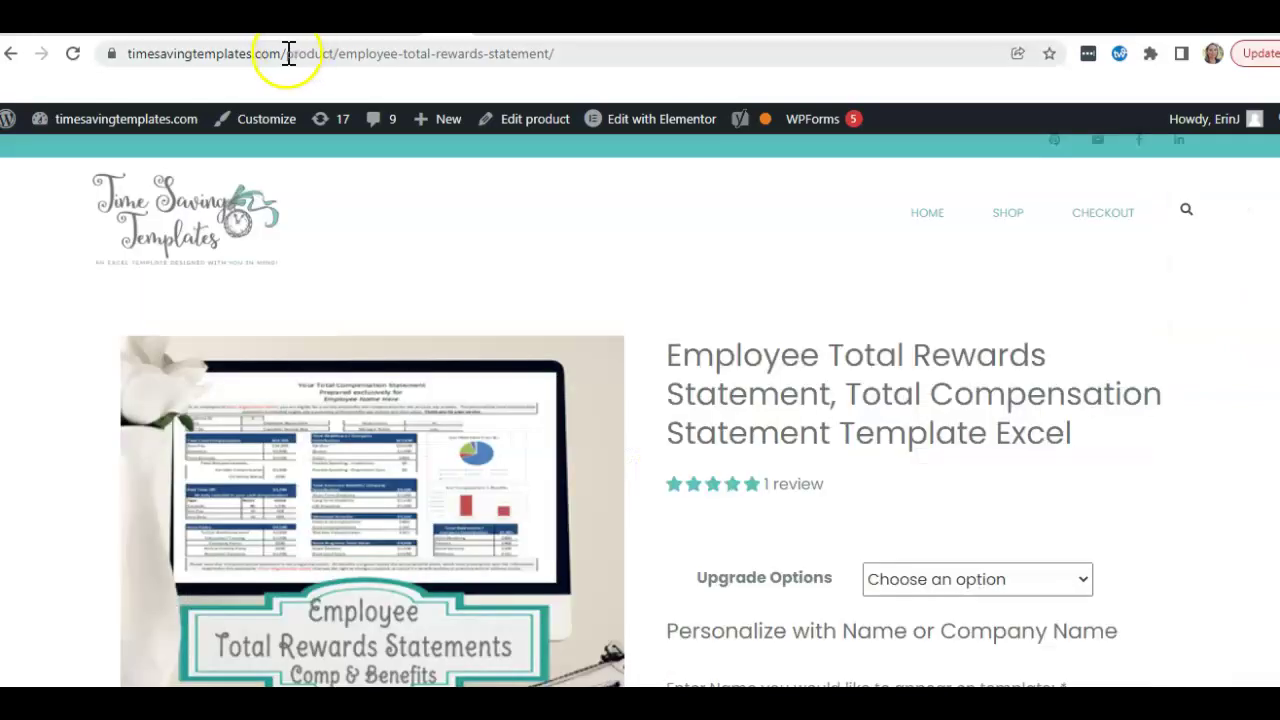
Go to the freeresources page and expand the Human Resources and Compensation Freebies section
drag(294, 53, 645, 53)
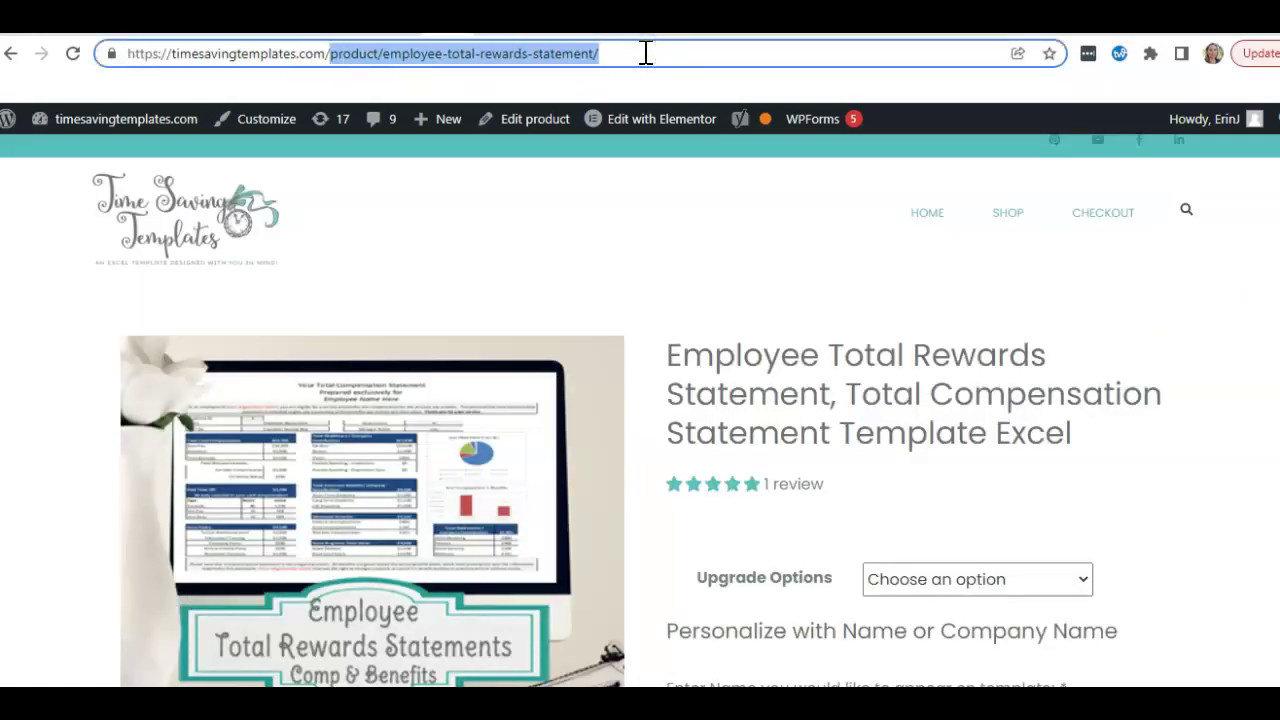
text(f)
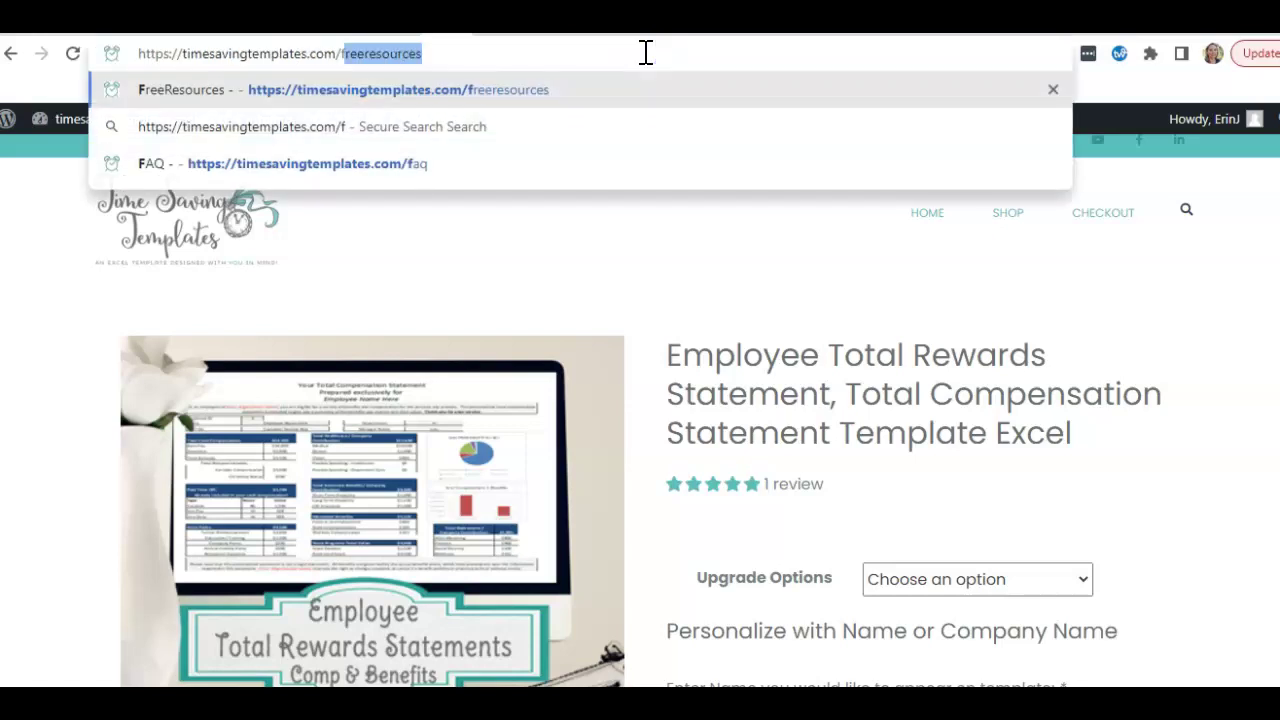
text(reeresou)
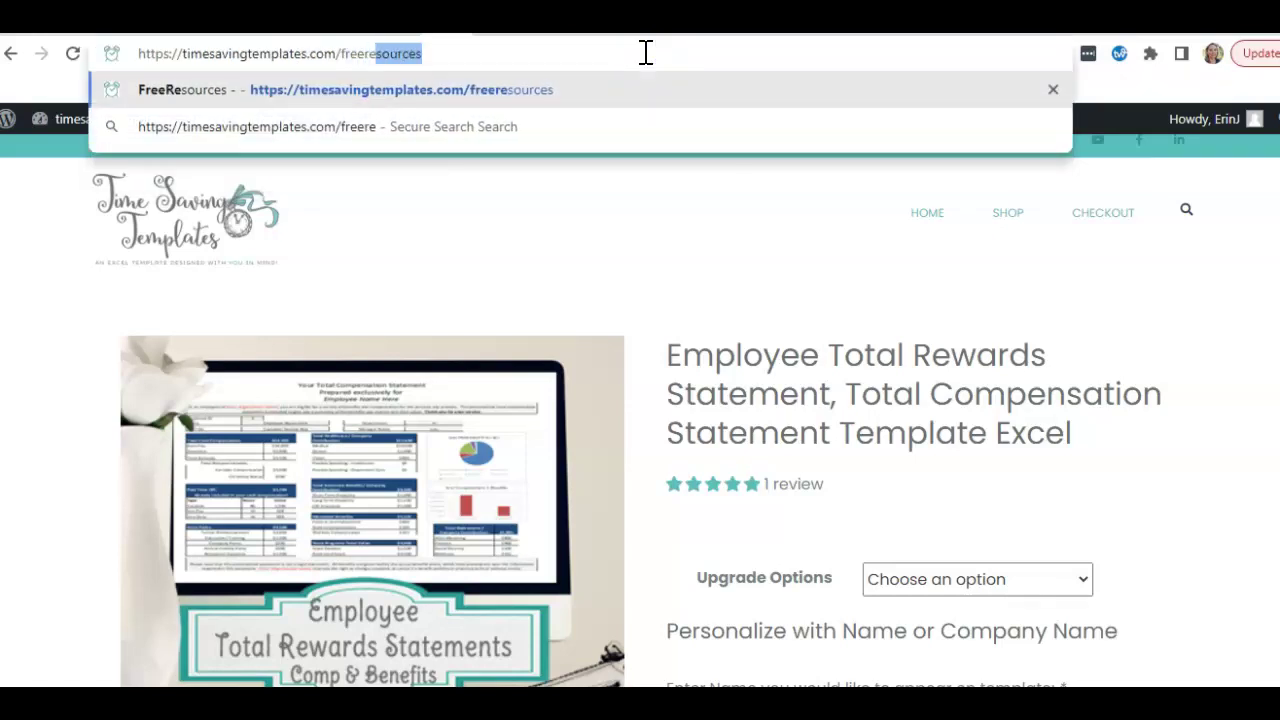
key(Return)
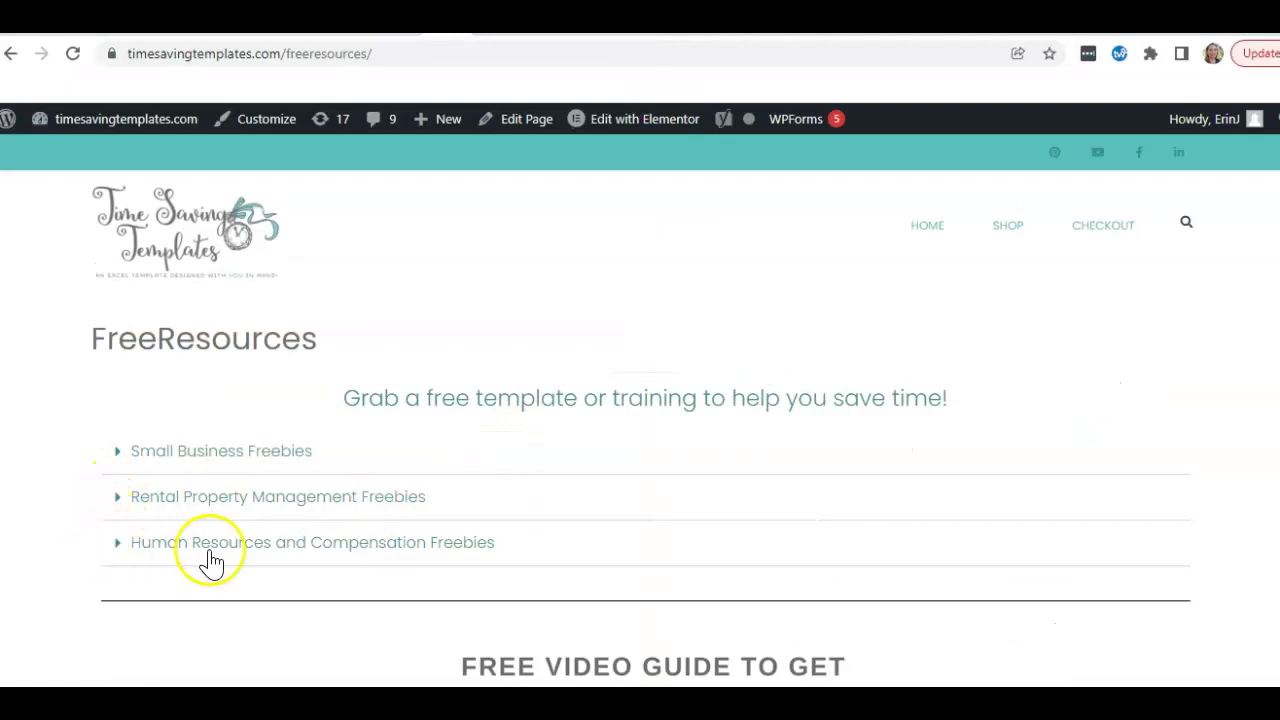
click(120, 552)
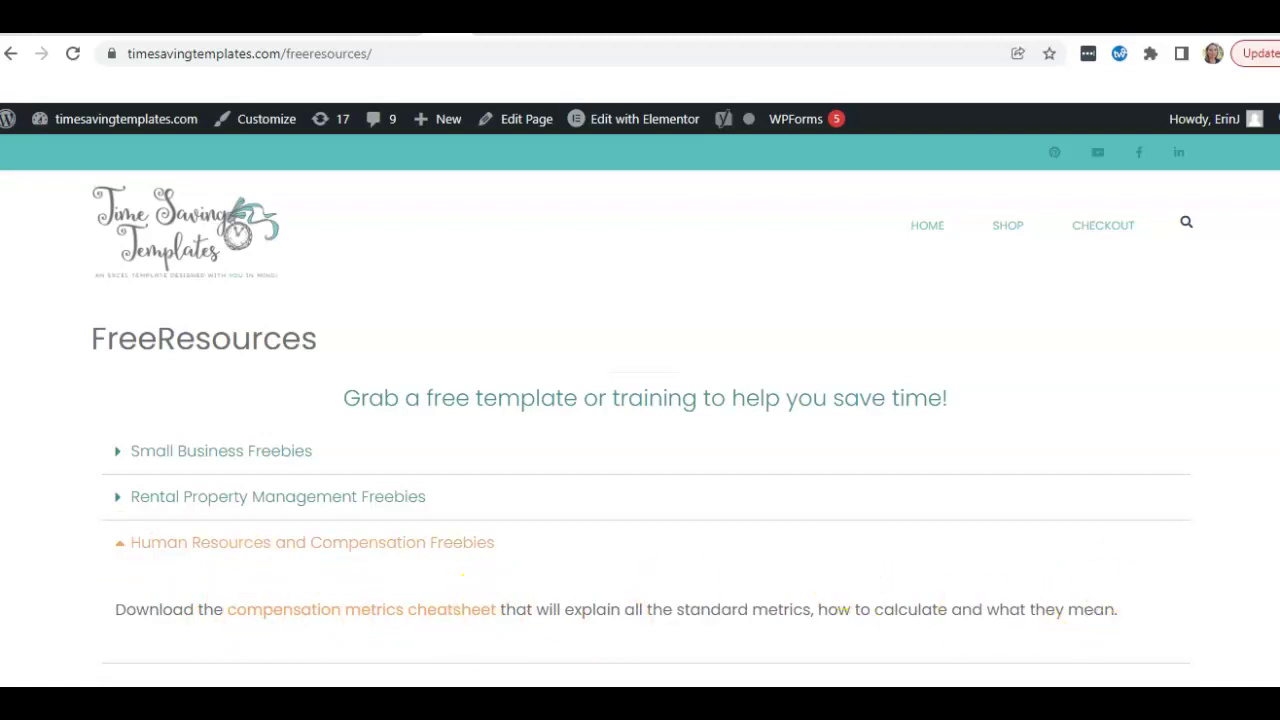
scroll(640, 400, down, 3)
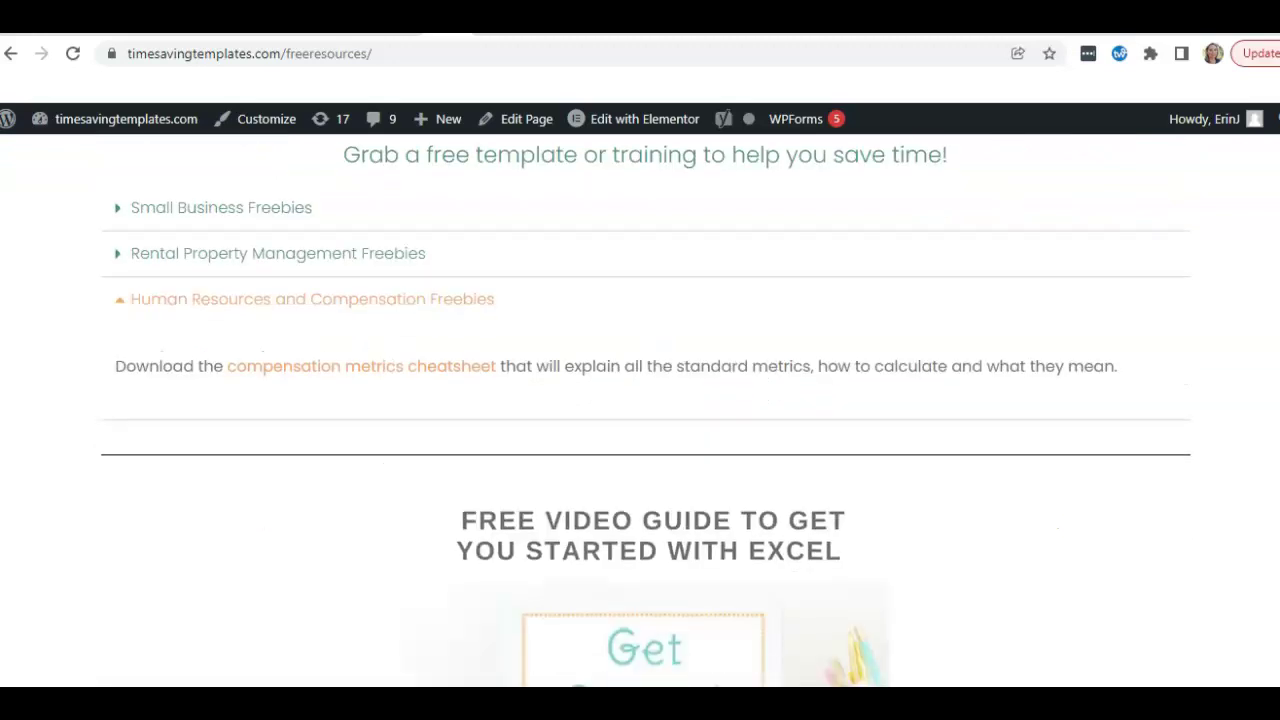
scroll(640, 400, up, 1)
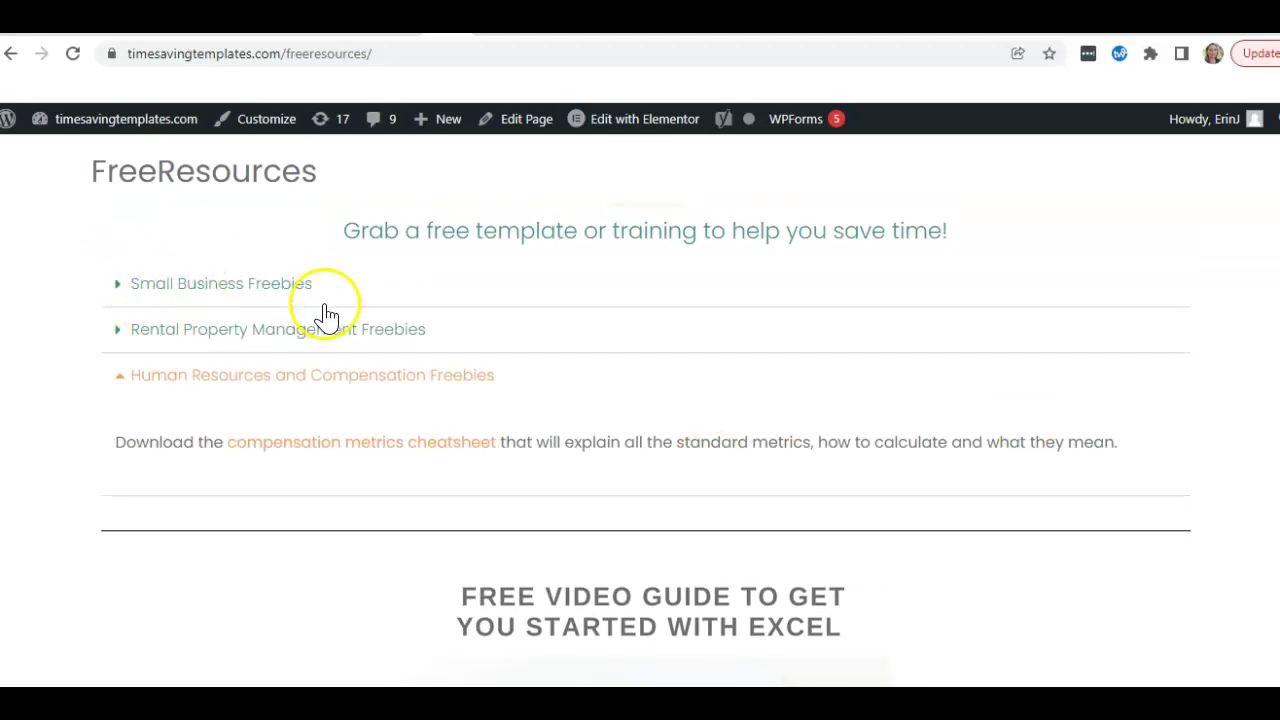
Expand and collapse the Small Business Freebies section, then scroll down the page
click(116, 289)
click(118, 286)
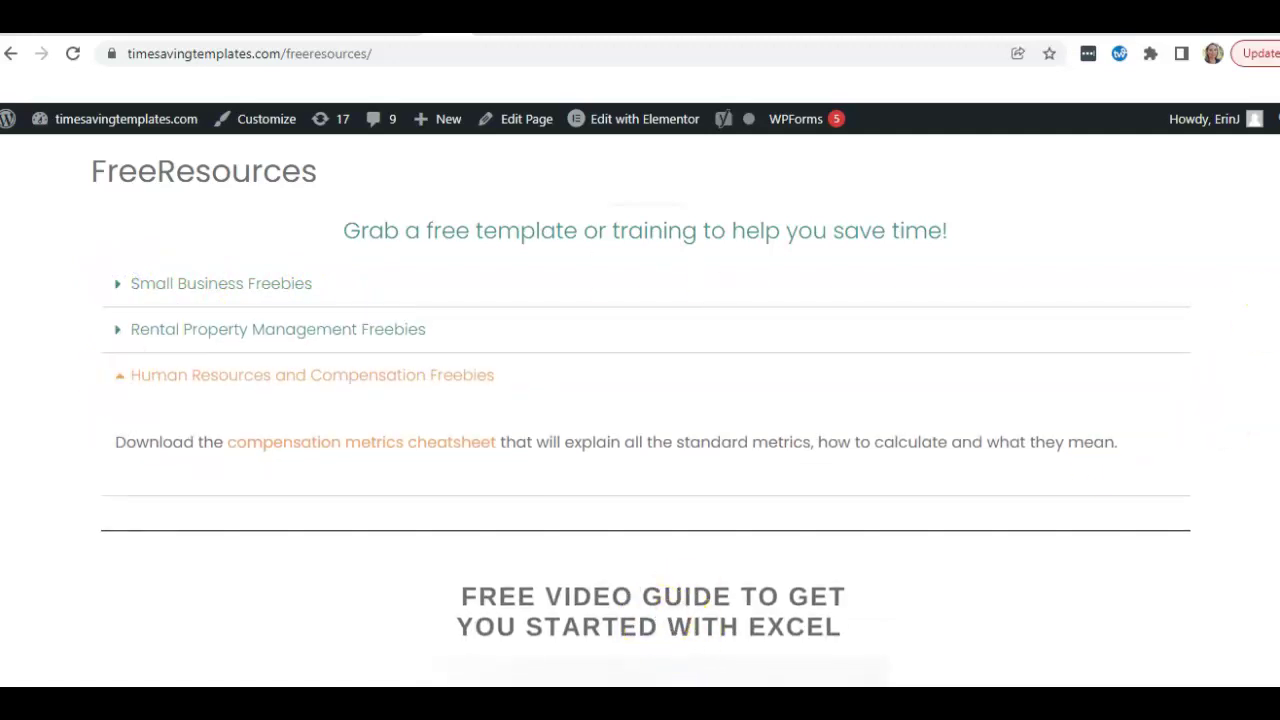
scroll(1265, 315, down, 3)
scroll(645, 414, down, 5)
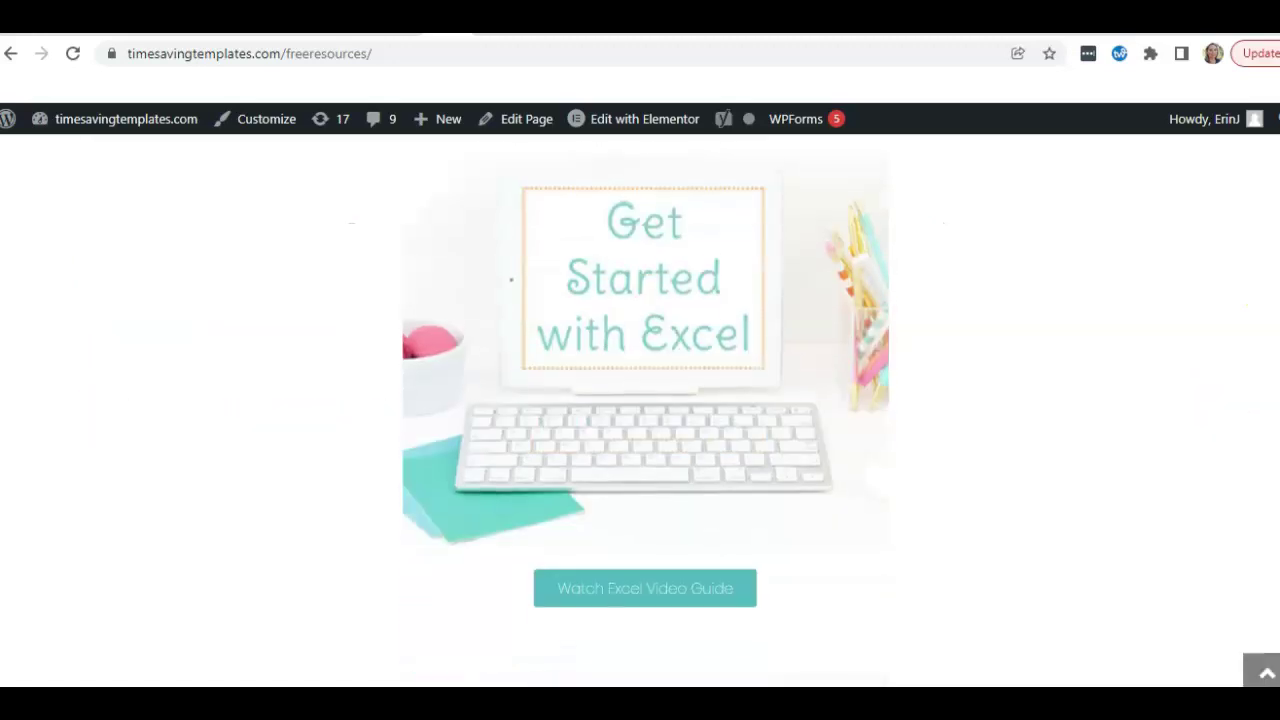